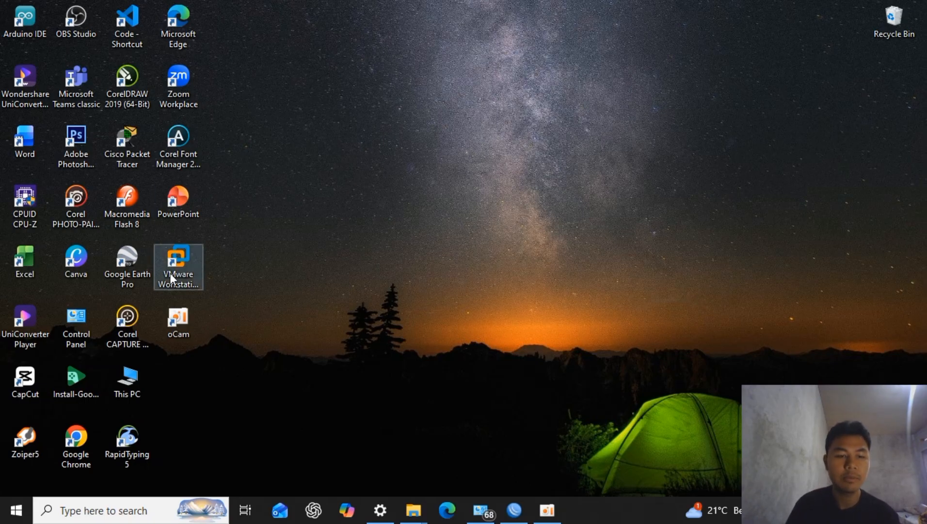
- Launch VMware Workstation Pro and start creating a new virtual machine with the typical configuration
left_click(185, 267)
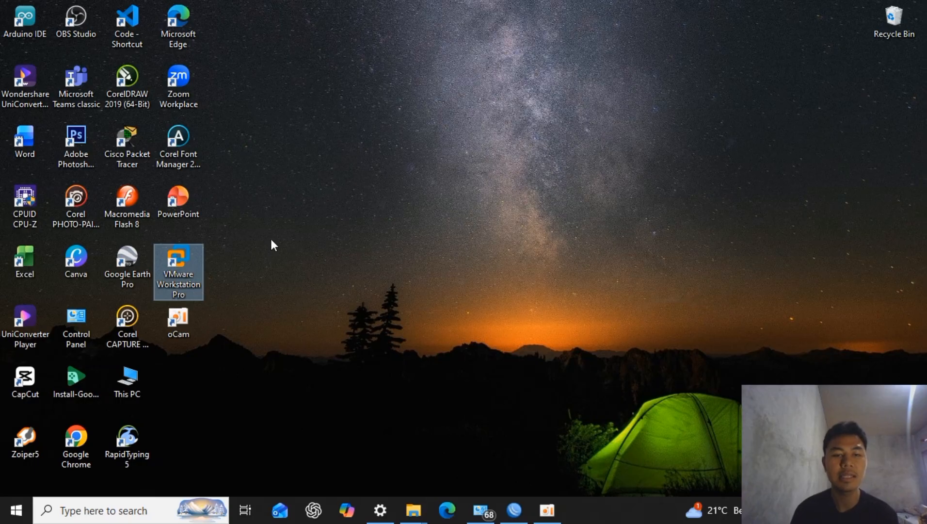
key("Return")
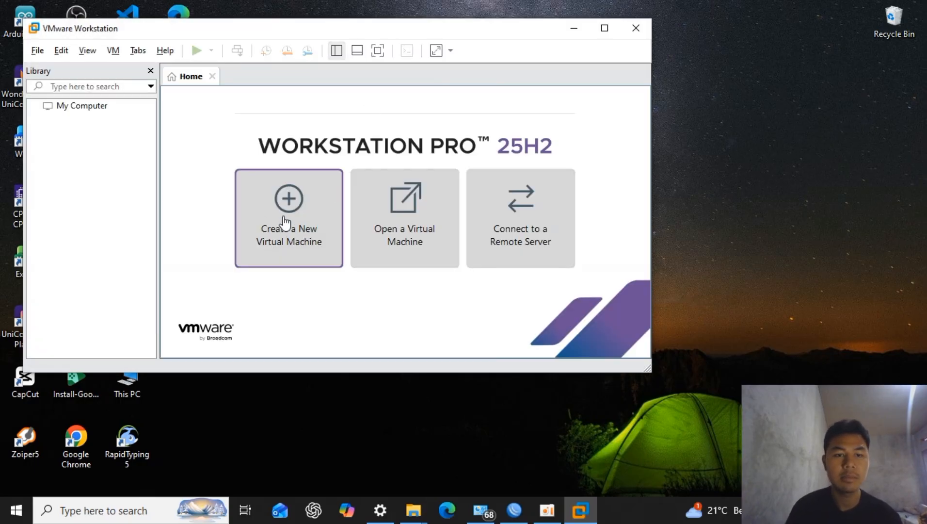
left_click(295, 224)
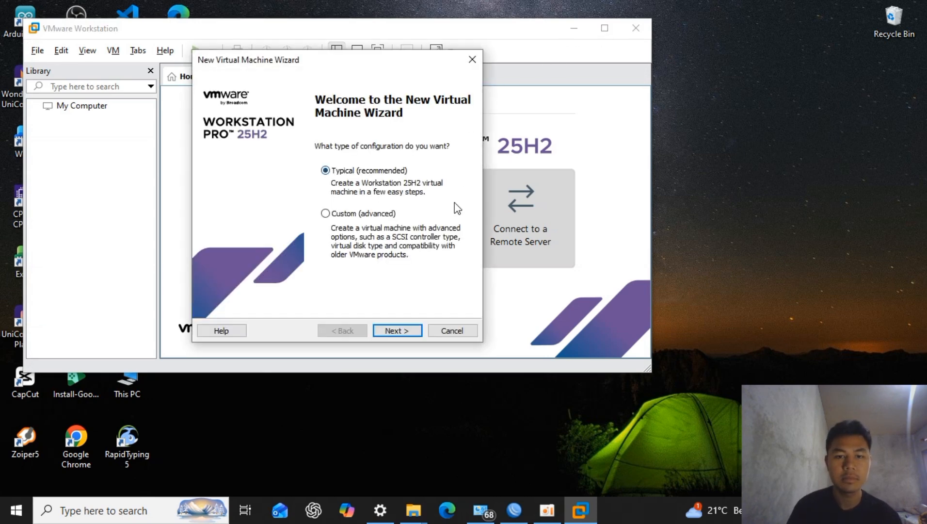
left_click(408, 329)
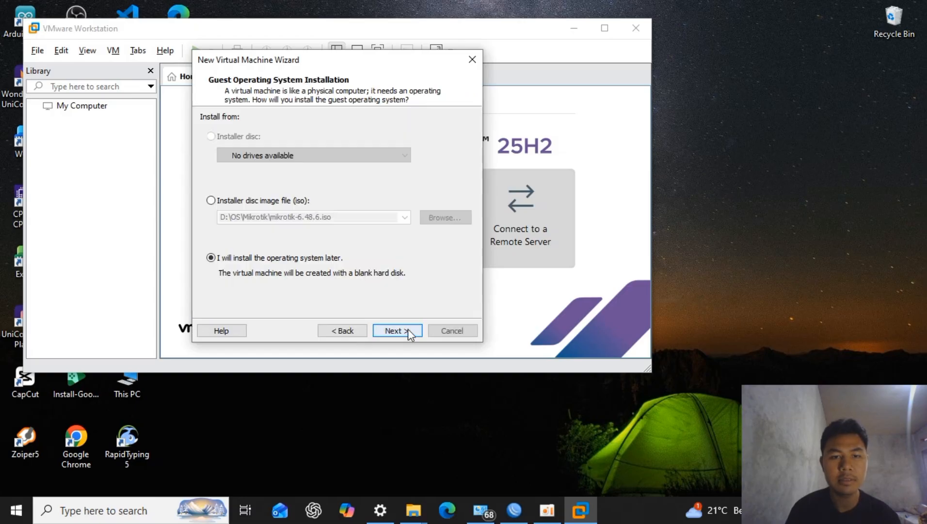
- Choose the installer image D:\OS\Mikrotik\mikrotik-6.48.6.iso and accept Other with version MS-DOS as the guest operating system
left_click(212, 201)
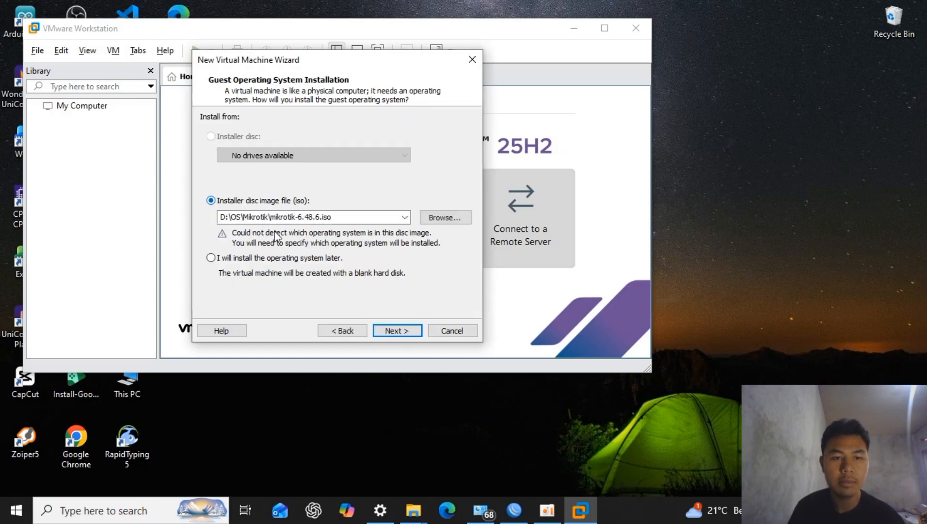
left_click(396, 331)
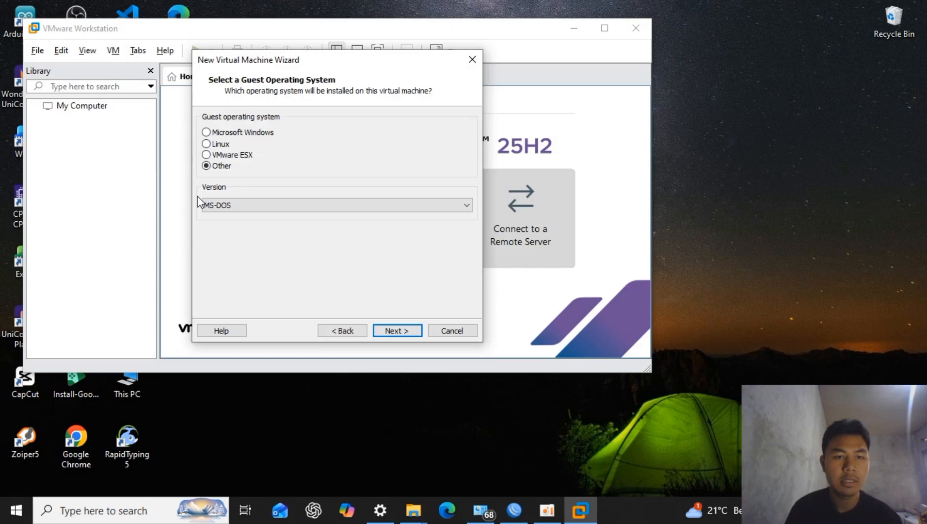
left_click(396, 330)
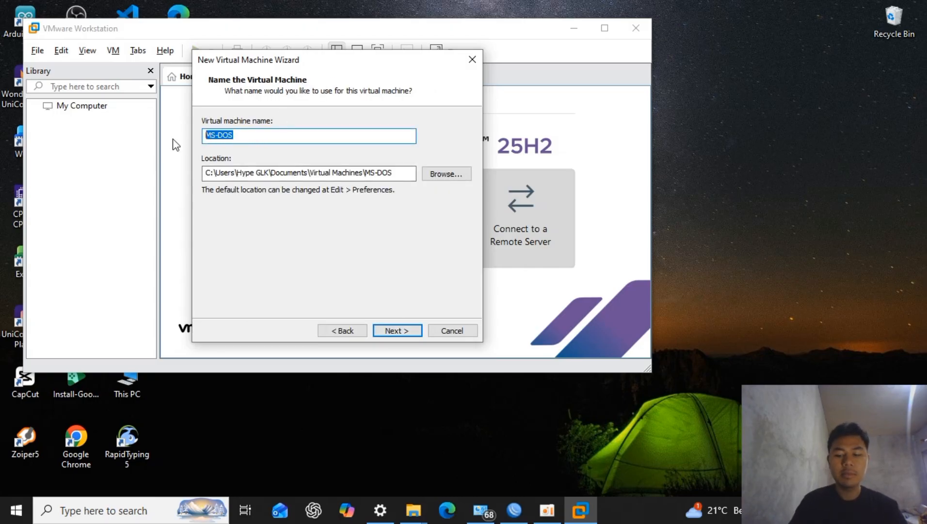
- Name the virtual machine proxy and accept a 2 GB virtual disk split into multiple files
key("BackSpace")
type("proxy")
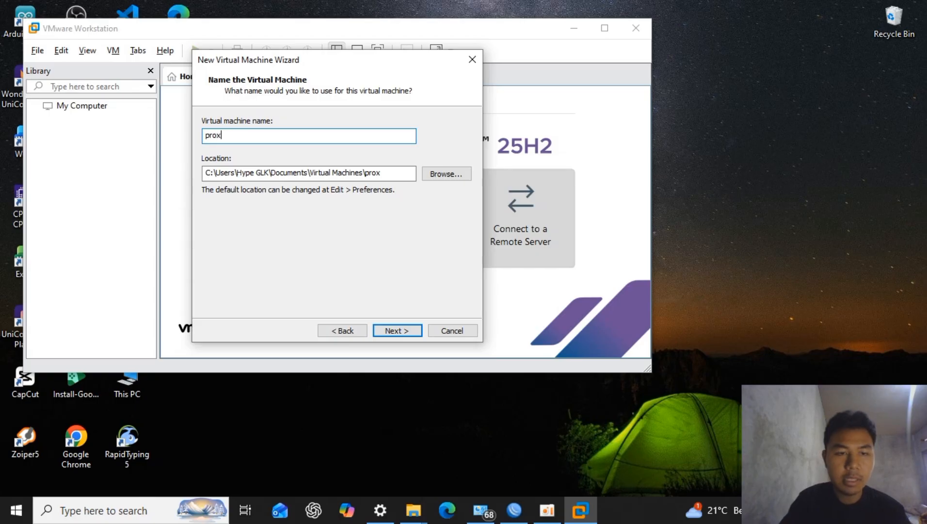
left_click(405, 331)
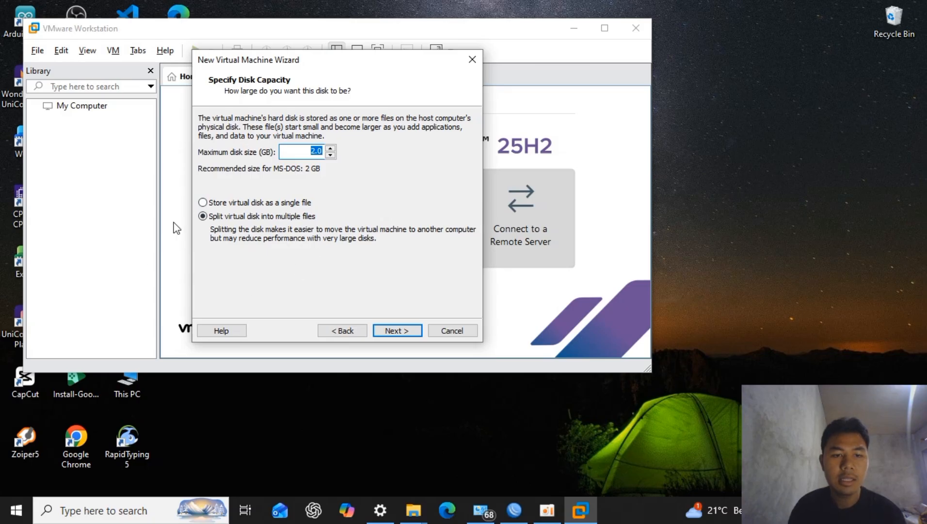
left_click(395, 331)
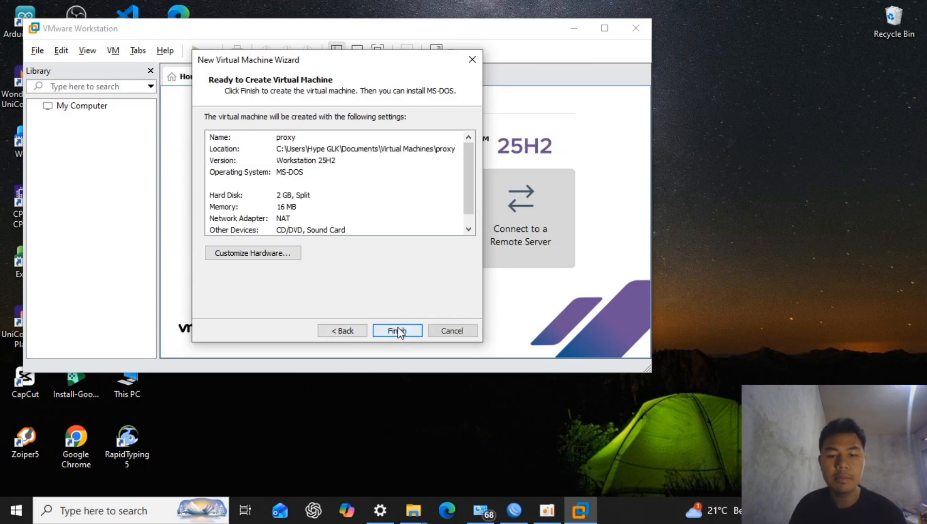
- Customize the virtual machine's hardware by setting its memory to 64 MB, and check the processor and CD/DVD settings
left_click(234, 253)
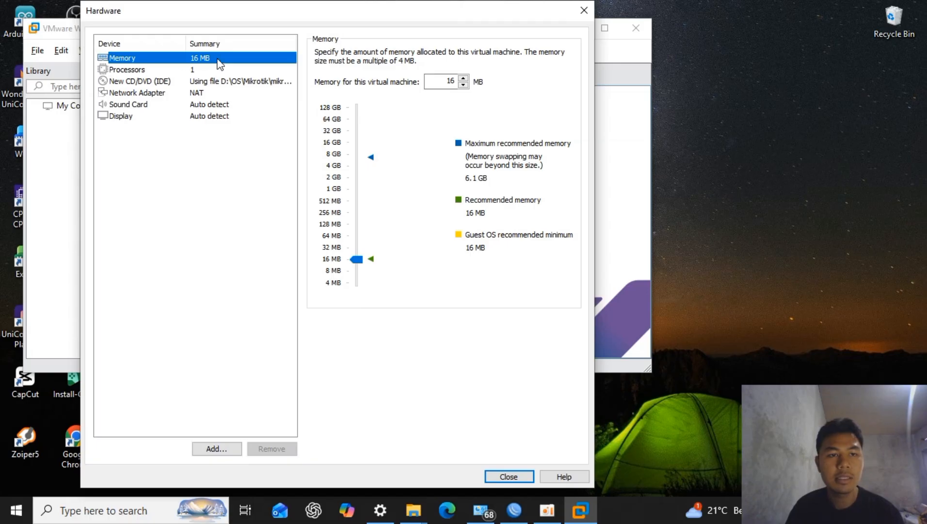
left_click_drag(356, 259, 356, 236)
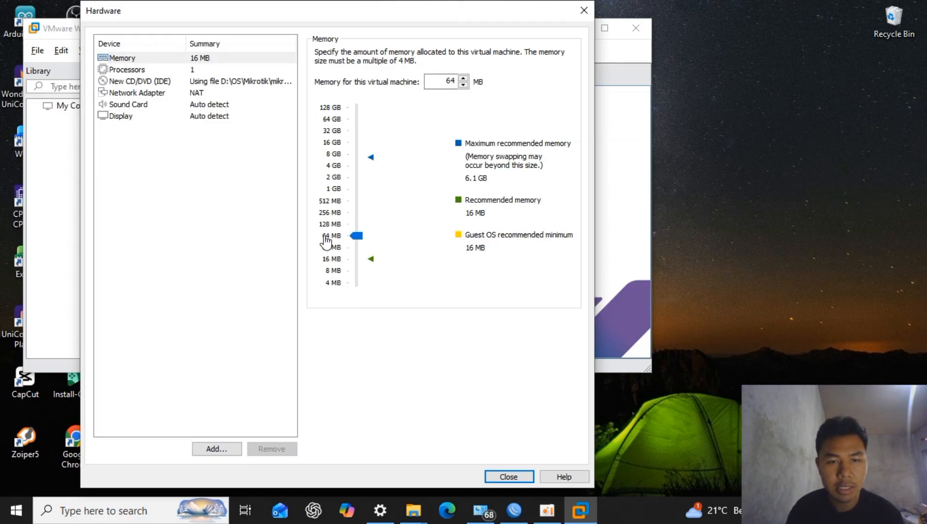
left_click(202, 73)
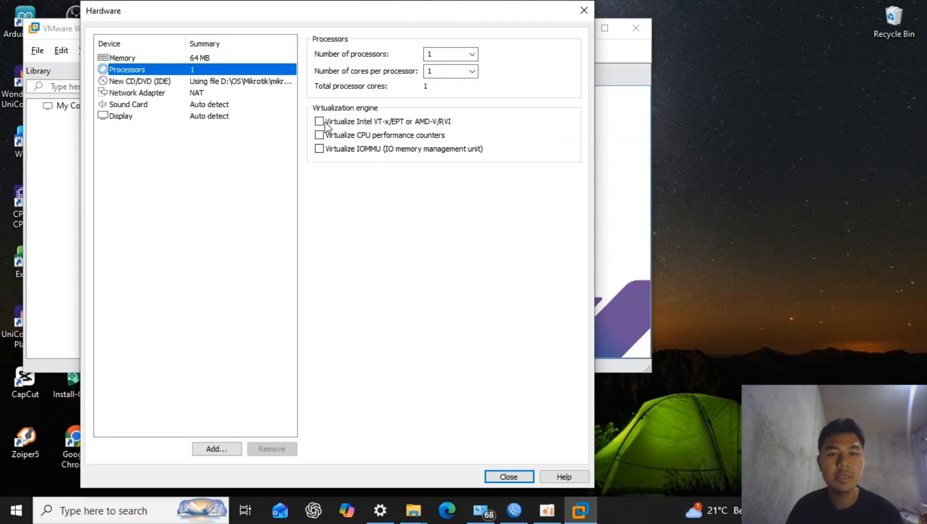
left_click(234, 82)
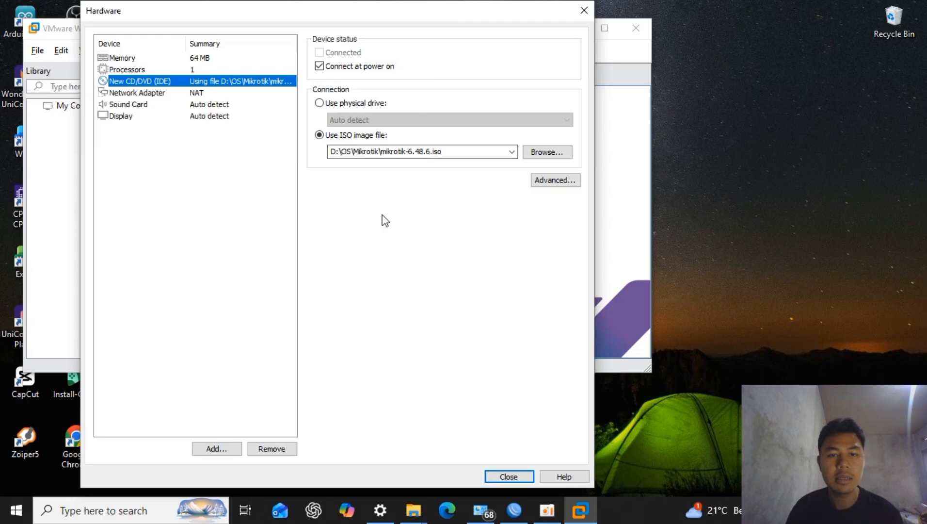
- Set the first network adapter's connection to Bridged
left_click(165, 94)
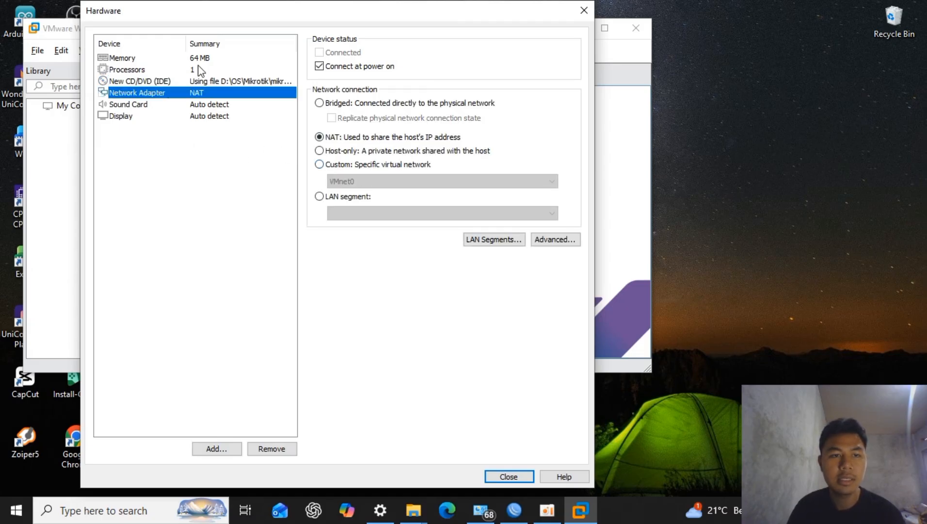
left_click(365, 161)
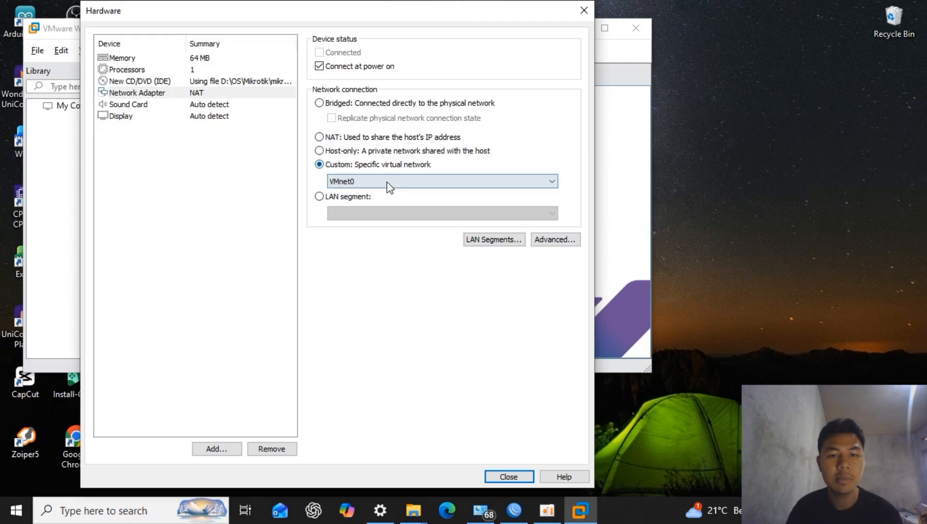
left_click(387, 181)
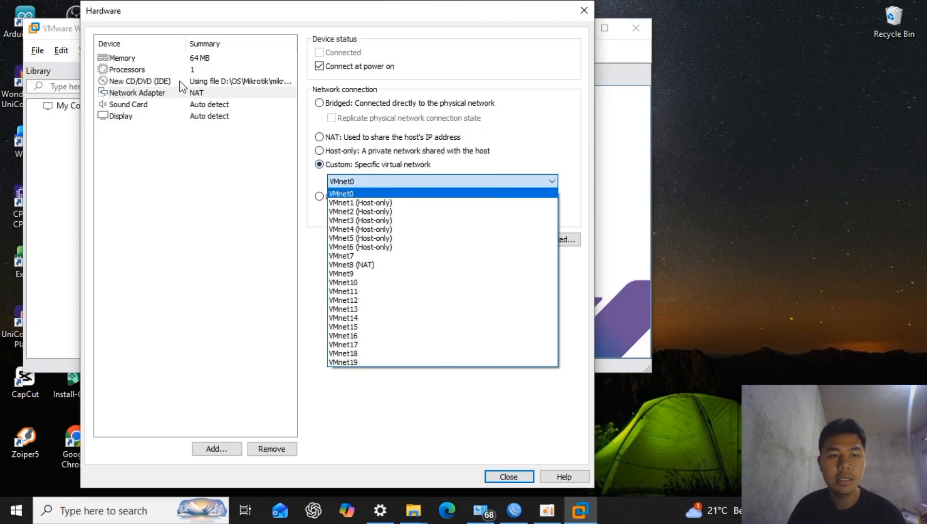
left_click(351, 73)
left_click(319, 102)
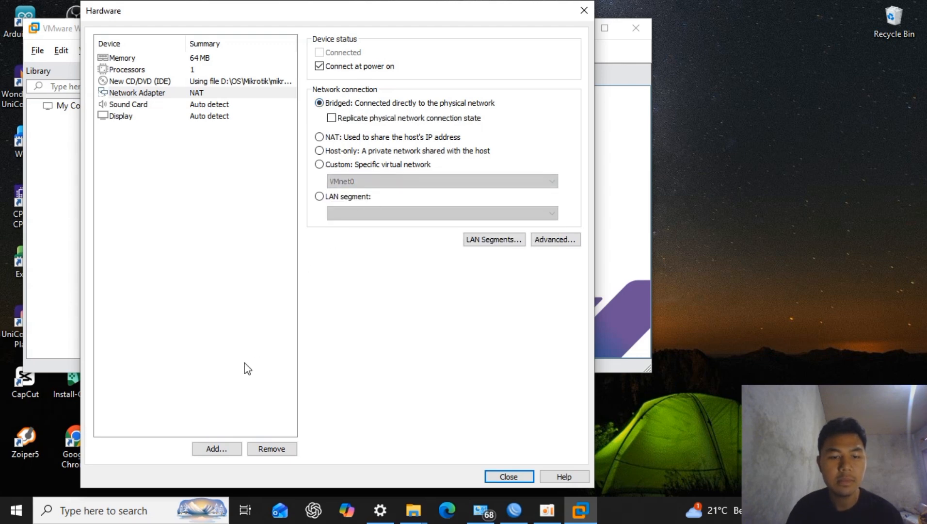
- Add a second network adapter and connect it to the custom virtual network VMnet1 (Host-only)
left_click(233, 447)
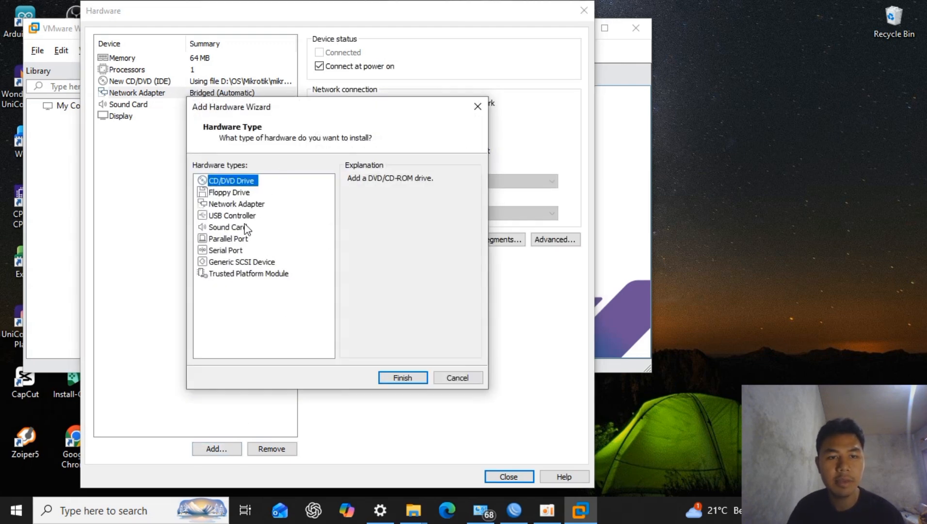
left_click(235, 206)
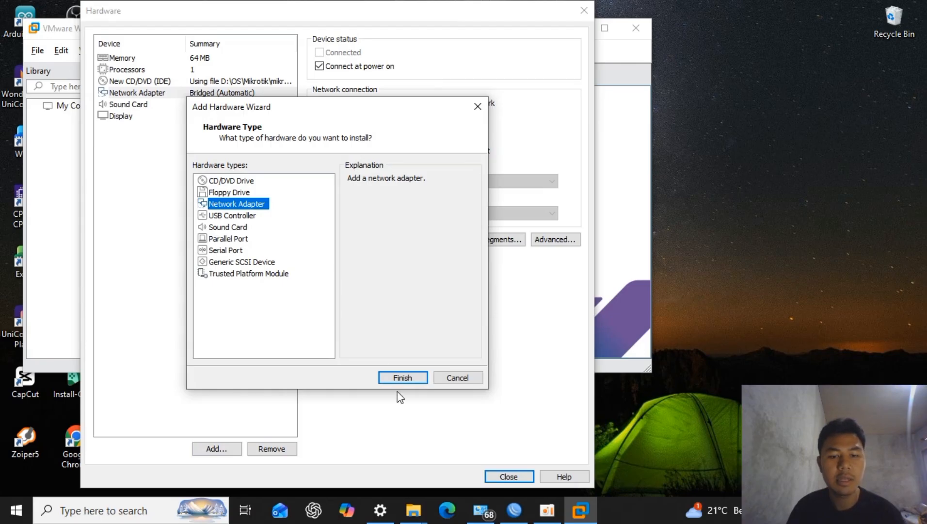
left_click(403, 378)
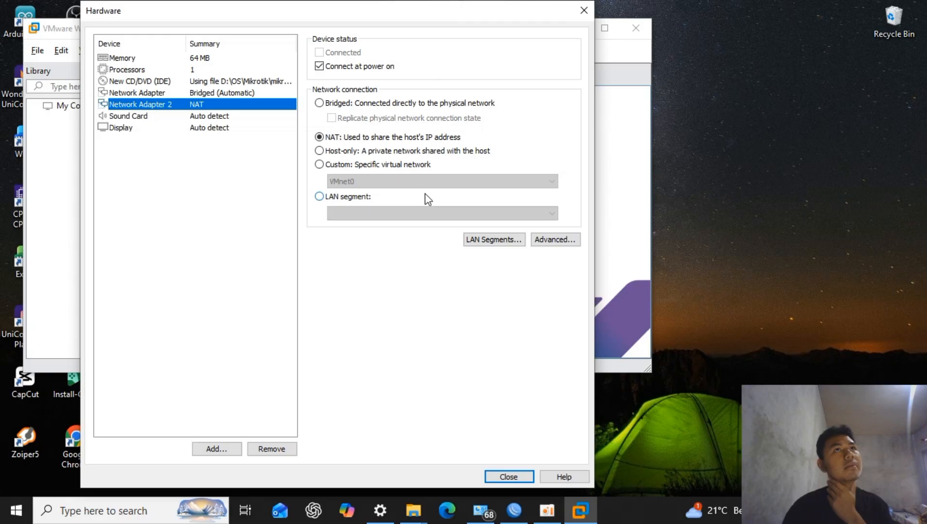
left_click(319, 163)
left_click(378, 181)
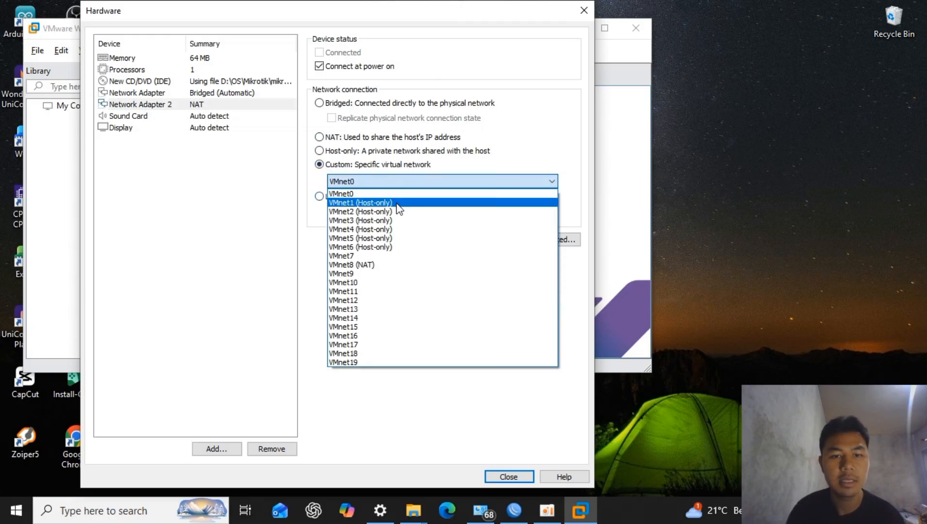
left_click(362, 202)
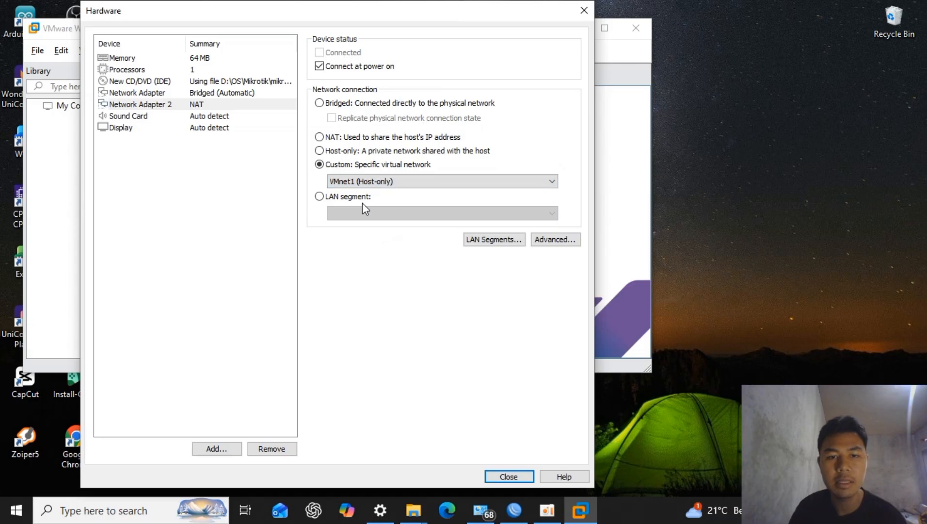
- Add a third network adapter and connect it to the custom virtual network VMnet2 (Host-only)
left_click(222, 447)
left_click(239, 206)
left_click(420, 378)
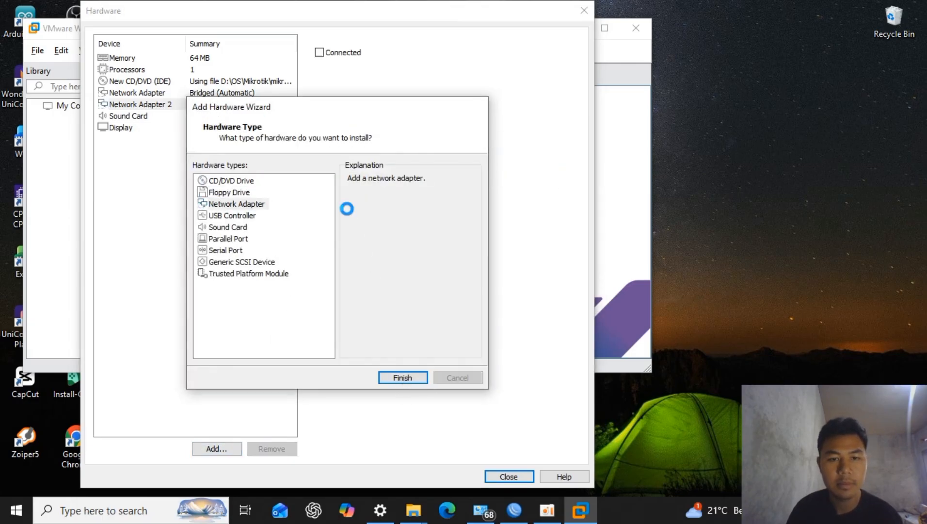
left_click(369, 165)
left_click(367, 181)
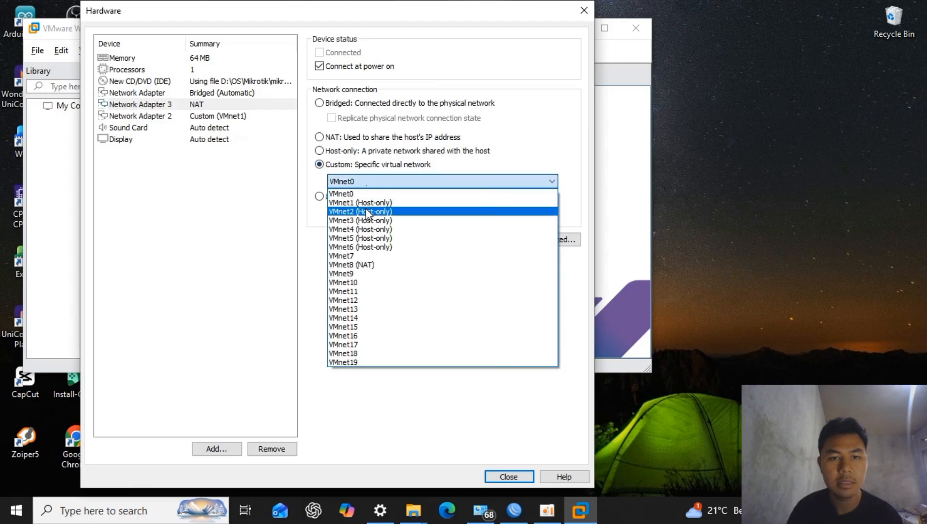
left_click(361, 211)
- Add a fourth network adapter and connect it to the custom virtual network VMnet3 (Host-only)
left_click(224, 447)
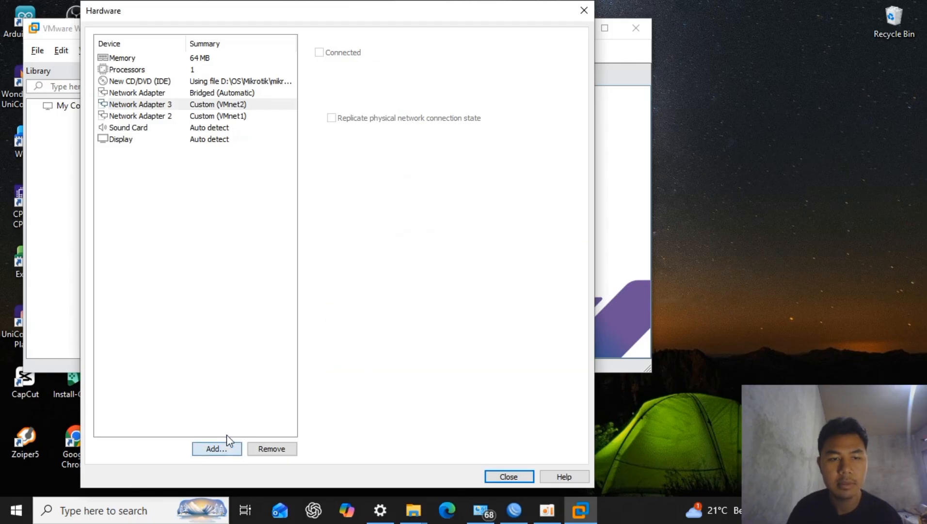
left_click(239, 204)
left_click(402, 377)
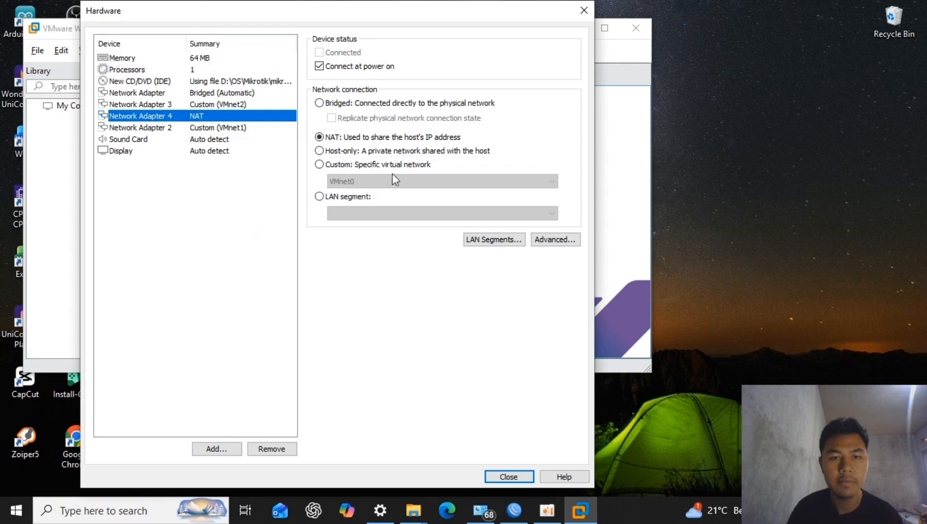
left_click(393, 165)
left_click(392, 181)
left_click(388, 220)
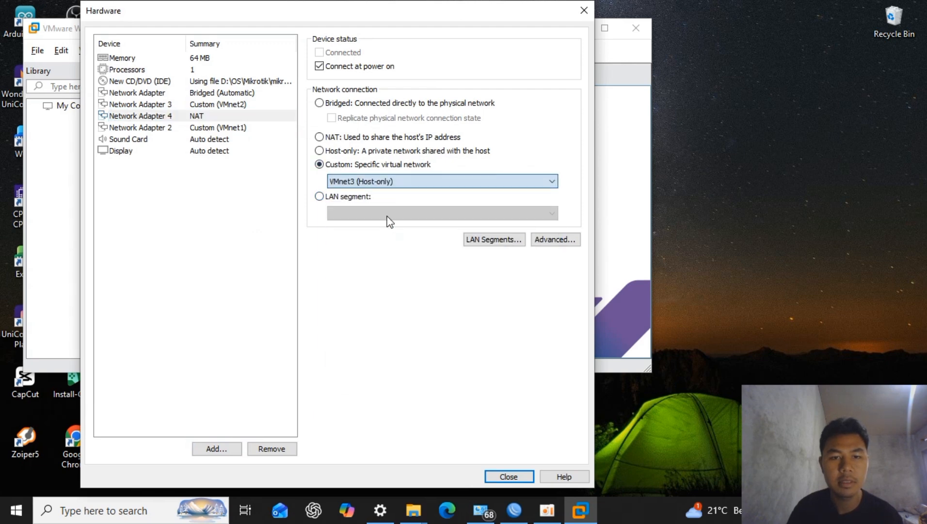
- Review the settings of the sound card, the four network adapters, the CD/DVD drive, the processors and the memory
left_click(265, 141)
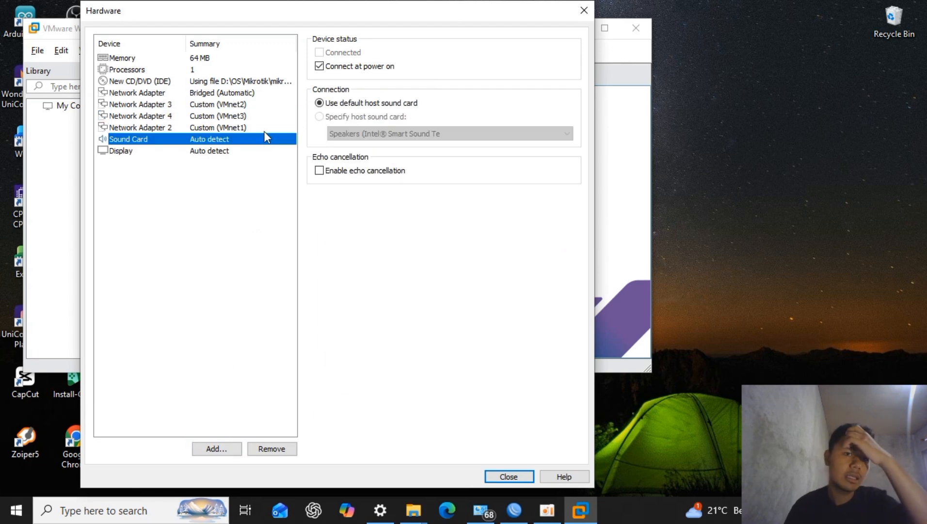
left_click(266, 128)
left_click(155, 93)
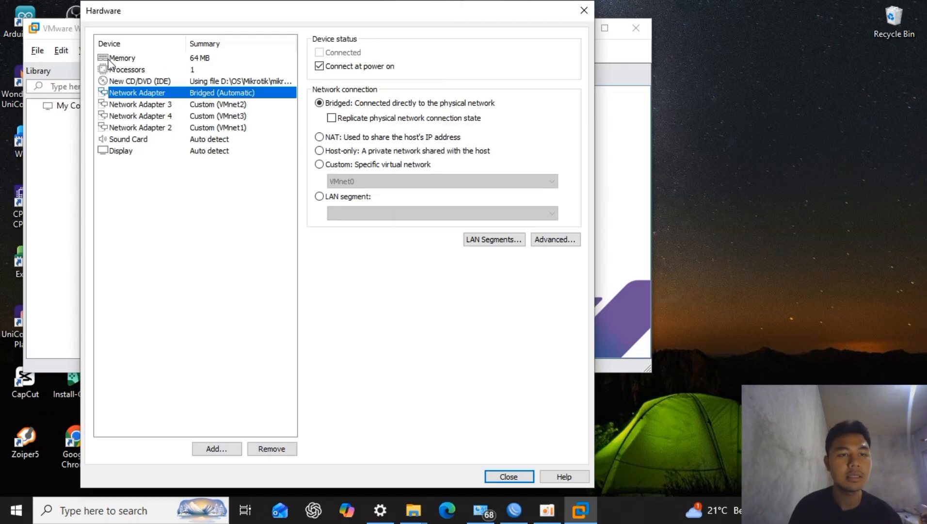
left_click(186, 126)
left_click(188, 108)
left_click(192, 130)
left_click(192, 108)
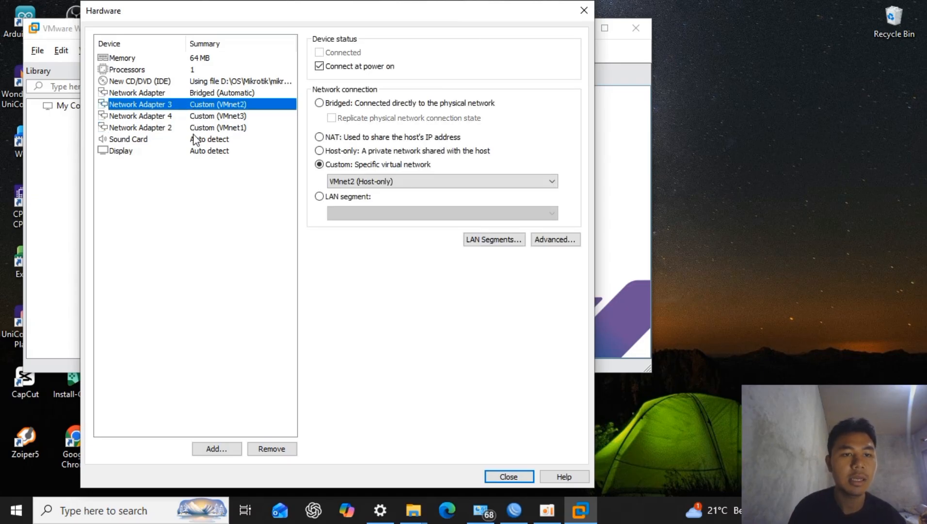
left_click(194, 127)
left_click(194, 107)
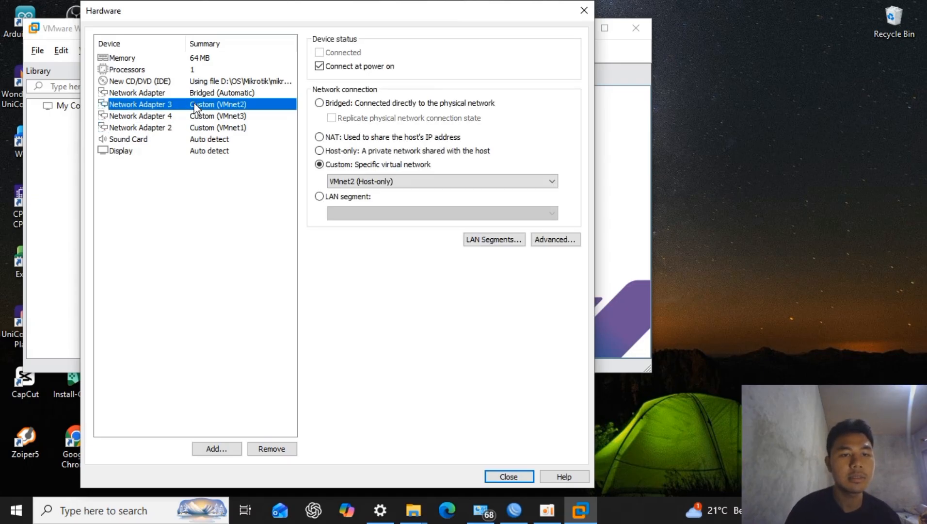
left_click(194, 116)
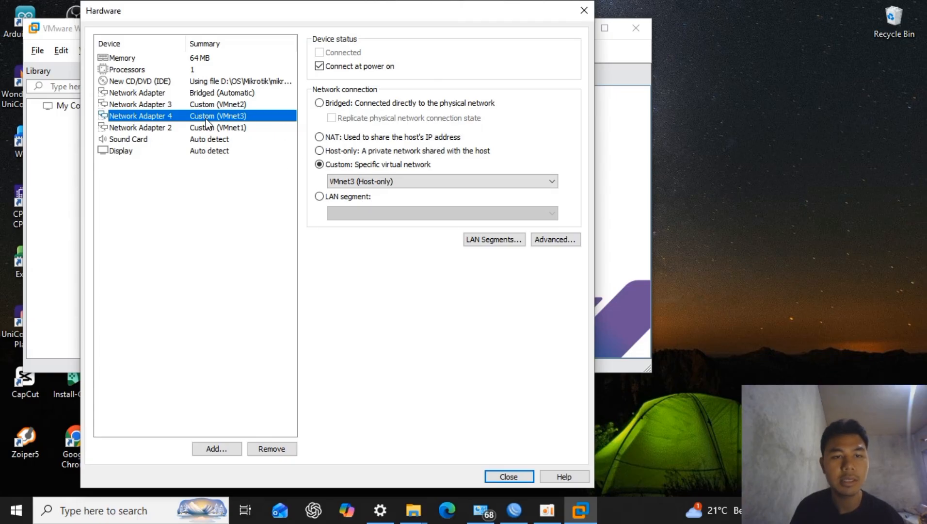
left_click(226, 93)
left_click(230, 104)
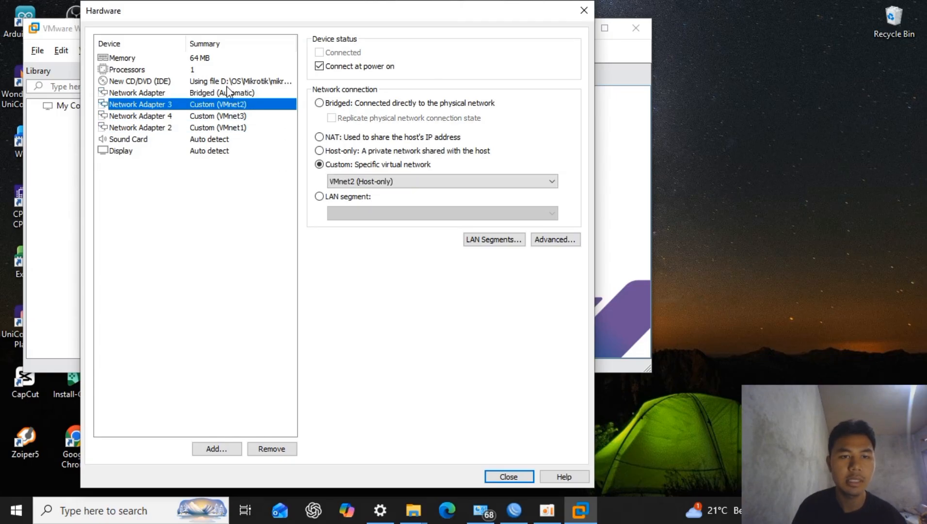
left_click(226, 80)
left_click(226, 70)
left_click(227, 59)
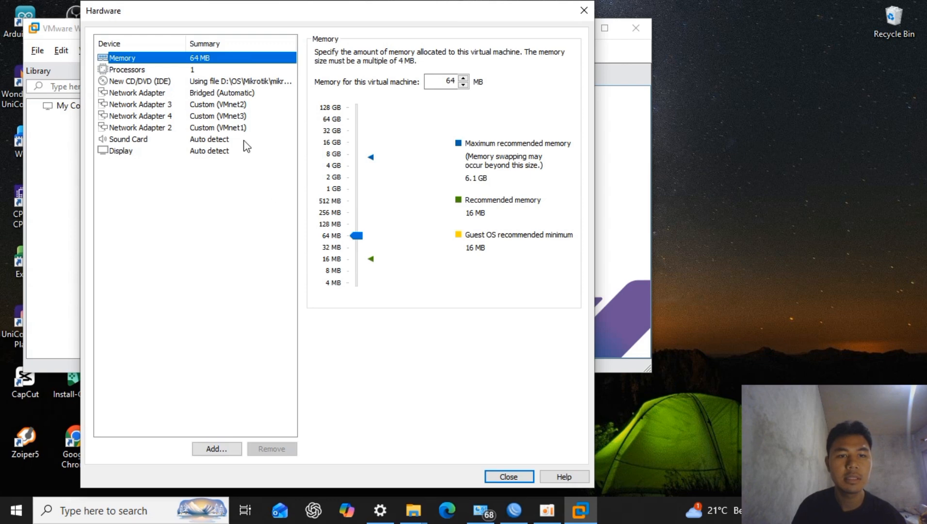
- Finish creating the proxy virtual machine with the customized hardware and power it on
left_click(504, 476)
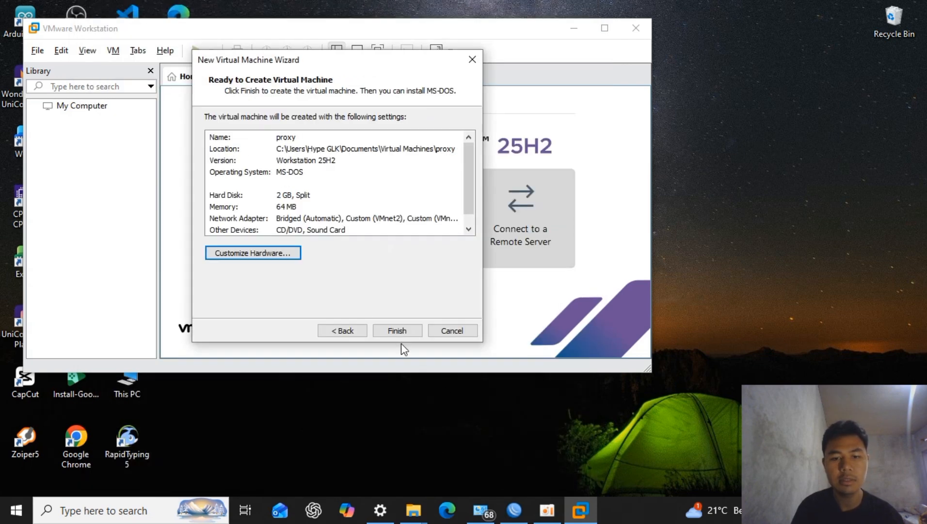
left_click(402, 333)
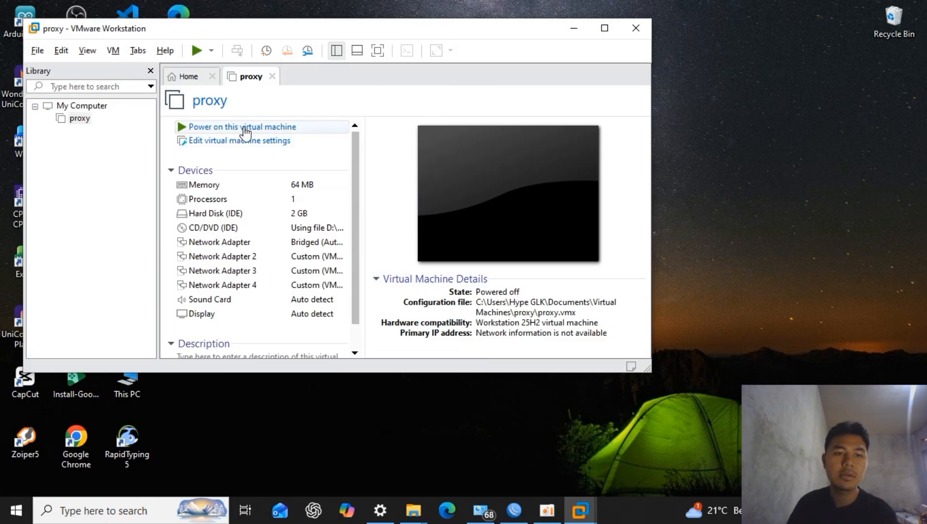
left_click(604, 28)
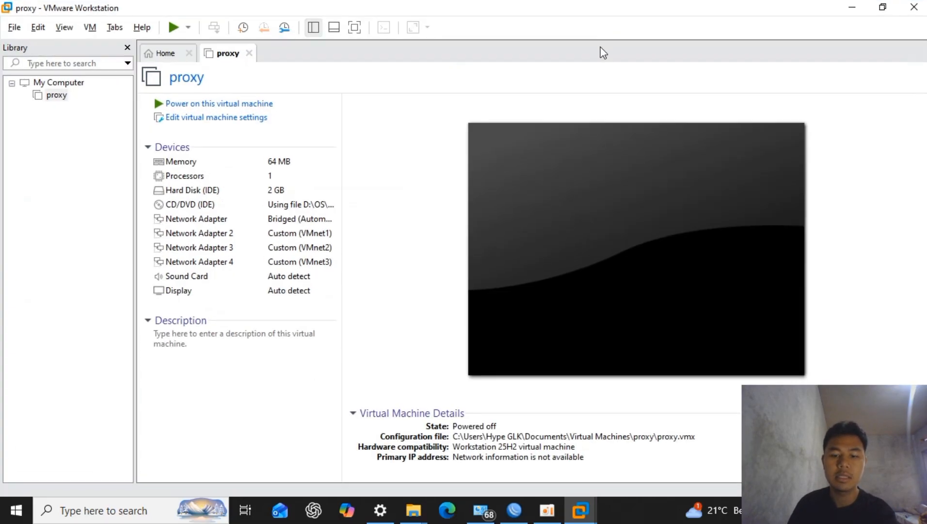
left_click(184, 103)
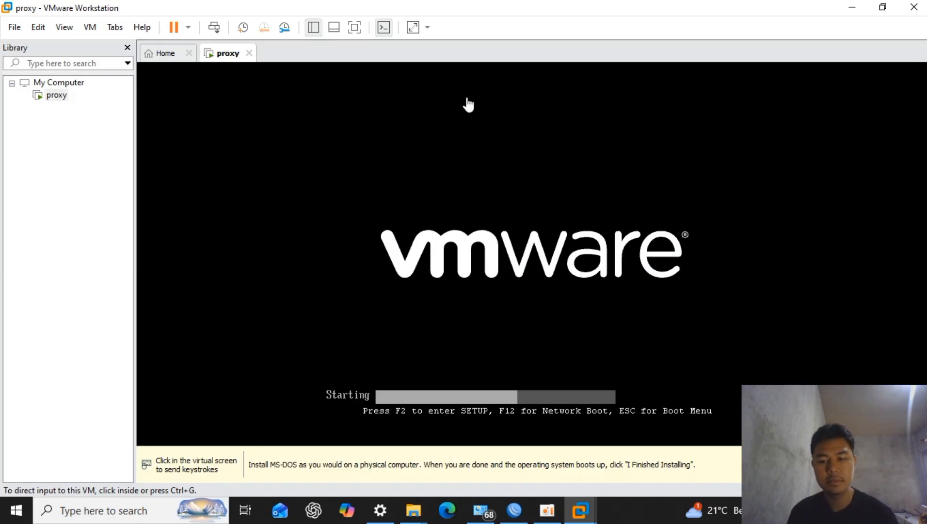
left_click(546, 515)
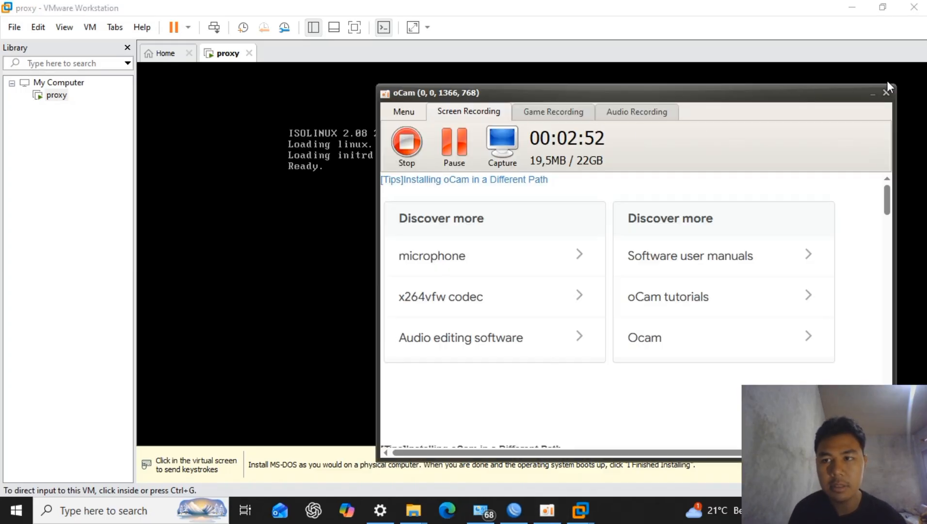
left_click(873, 93)
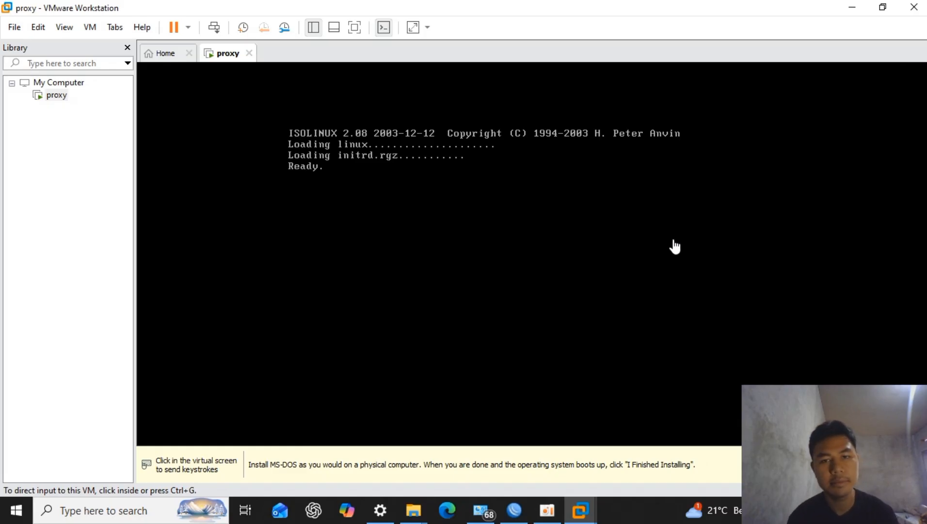
- Install MikroTik with all packages, discarding the old configuration and accepting the disk erase, and reboot the virtual machine
left_click(619, 250)
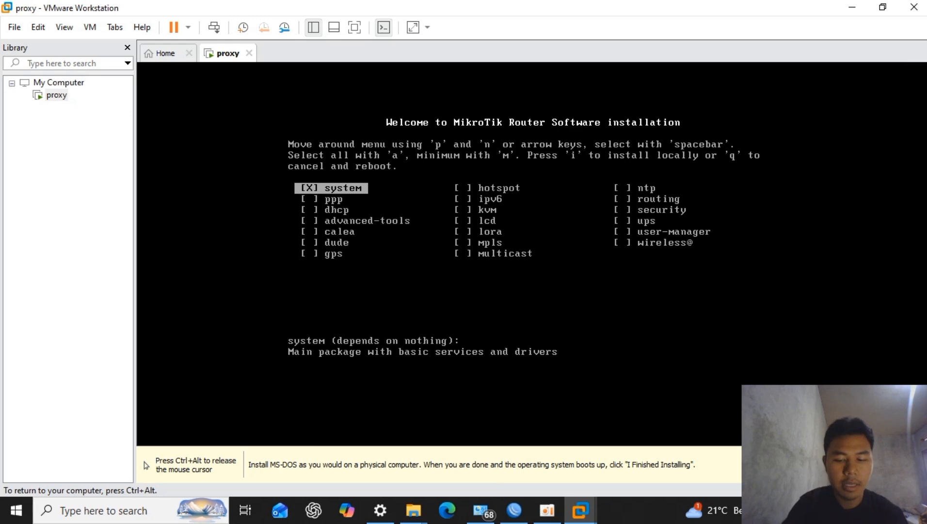
key("a")
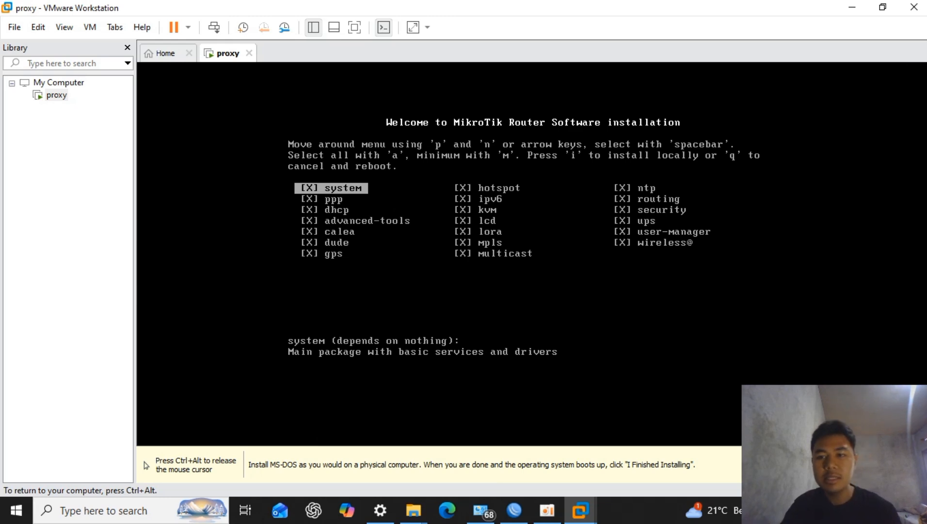
key("i")
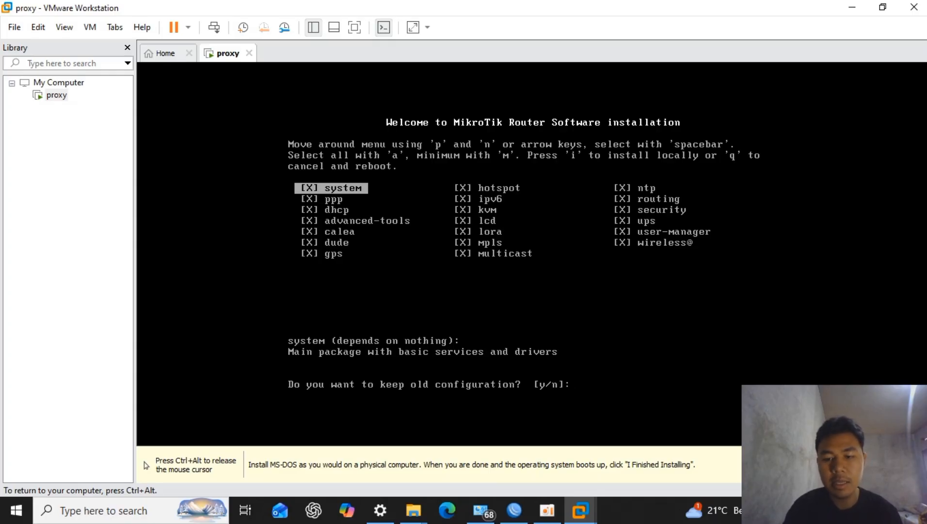
key("n")
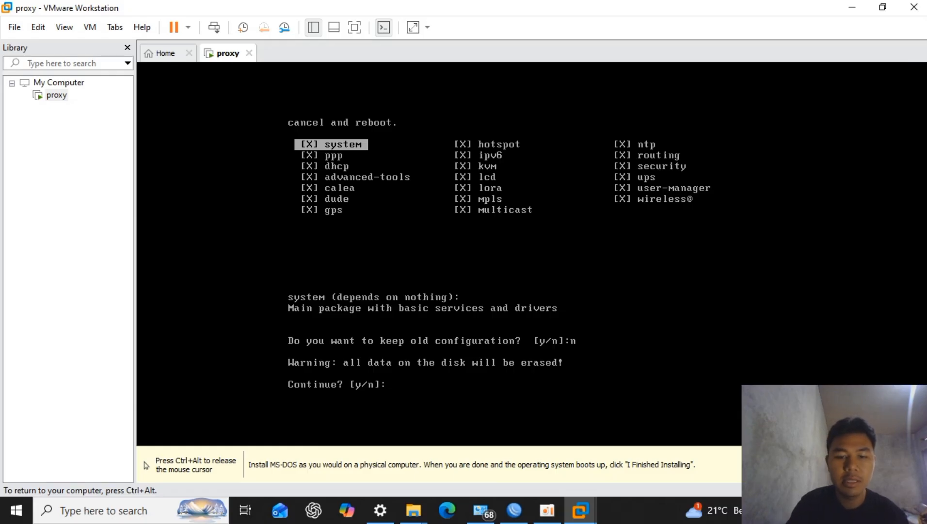
key("y")
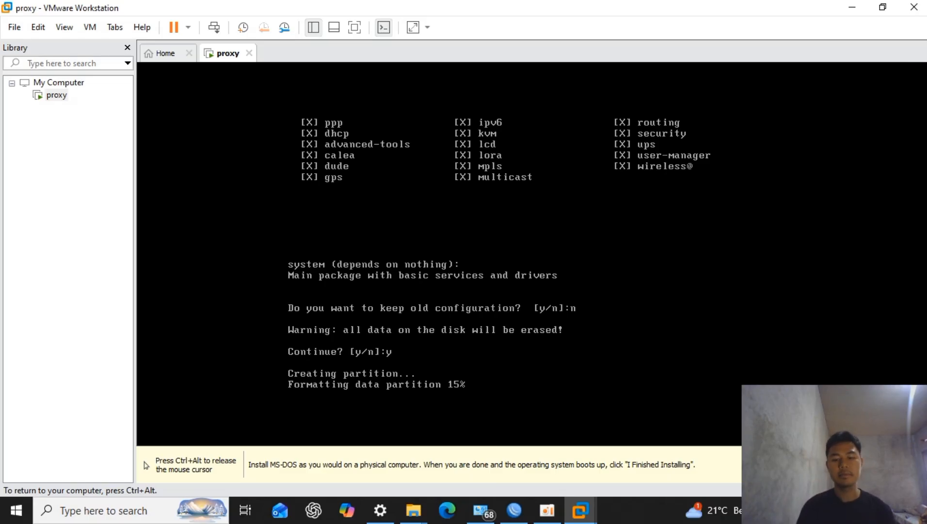
key("ctrl+alt")
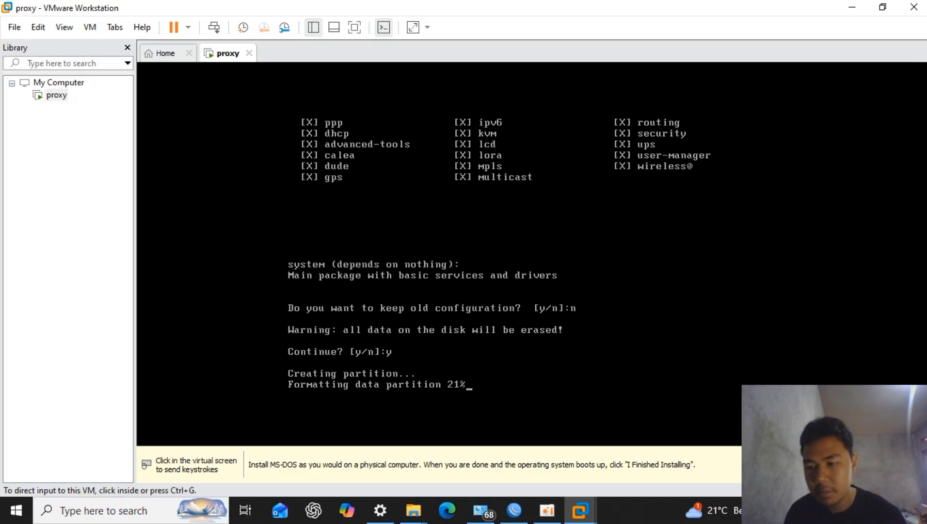
left_click(600, 366)
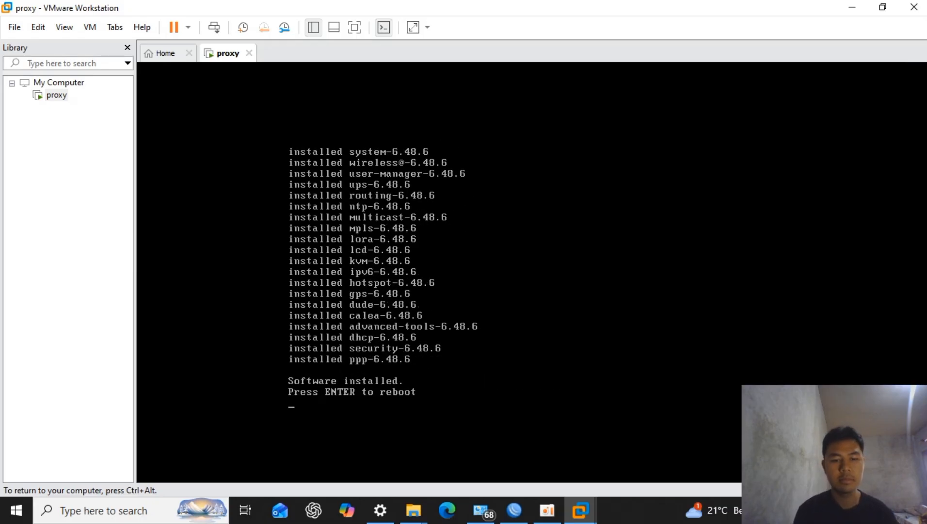
key("Return")
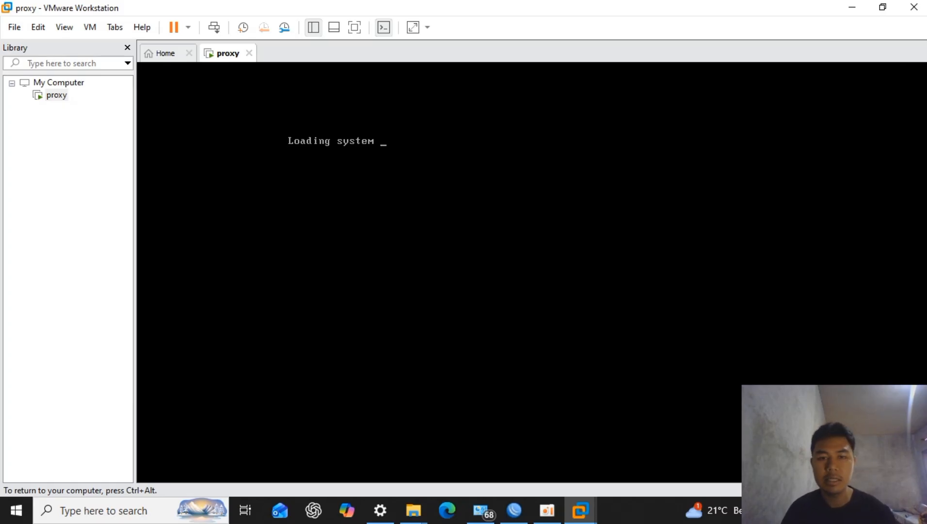
- Switch to Google Chrome on the host and search Google for httpforever
key("ctrl+alt")
left_click(849, 7)
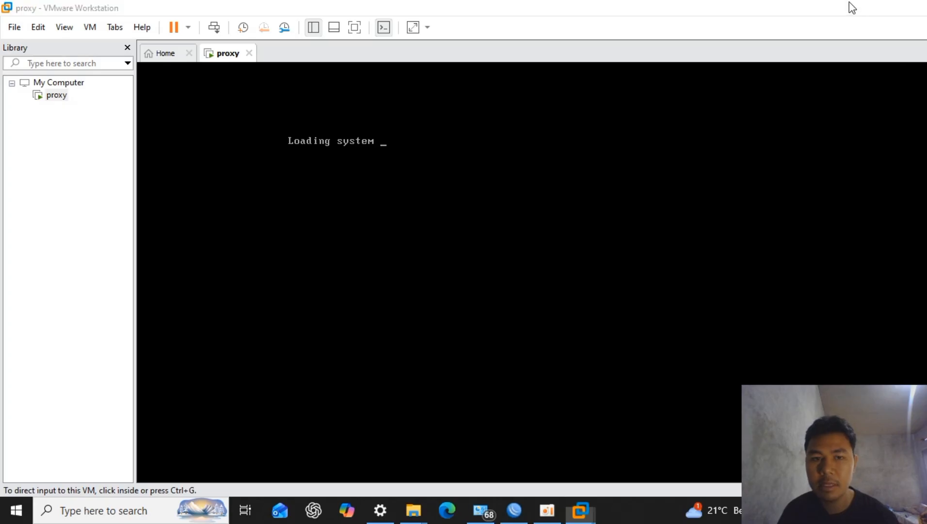
left_click(93, 431)
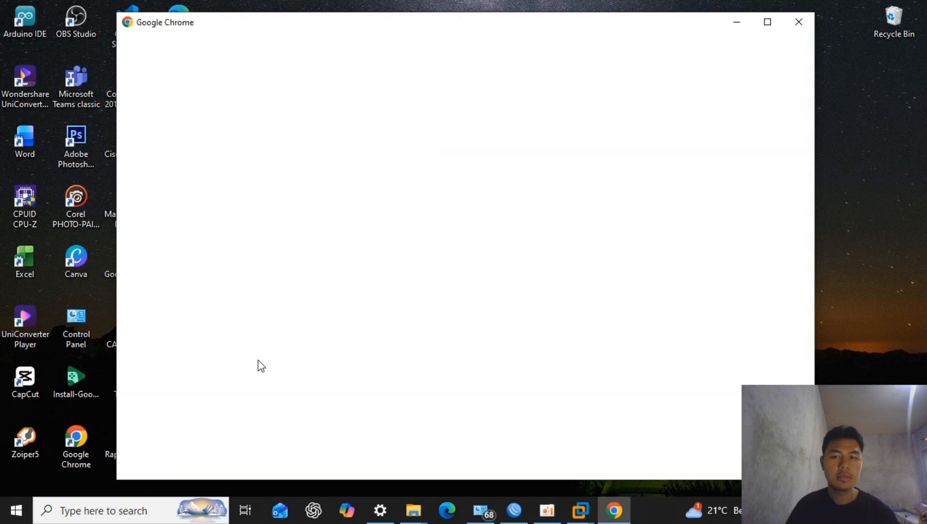
left_click(360, 282)
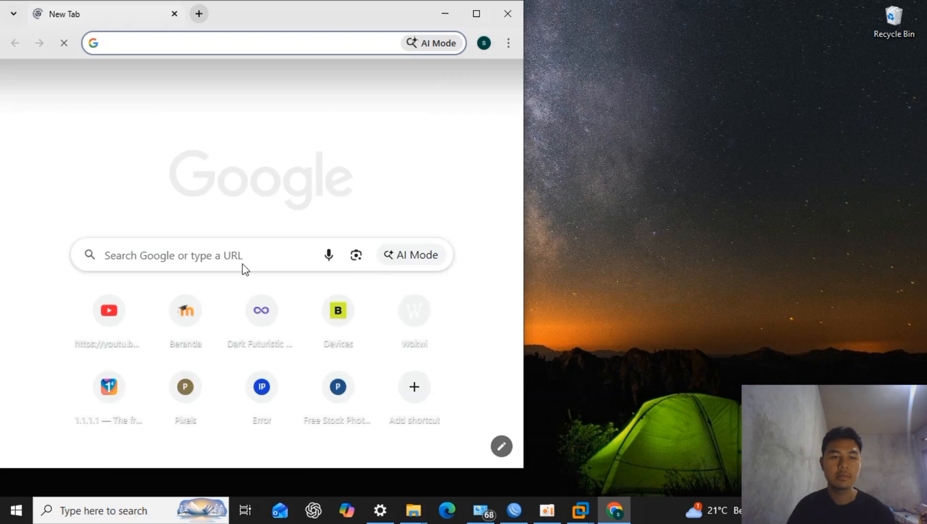
left_click(191, 248)
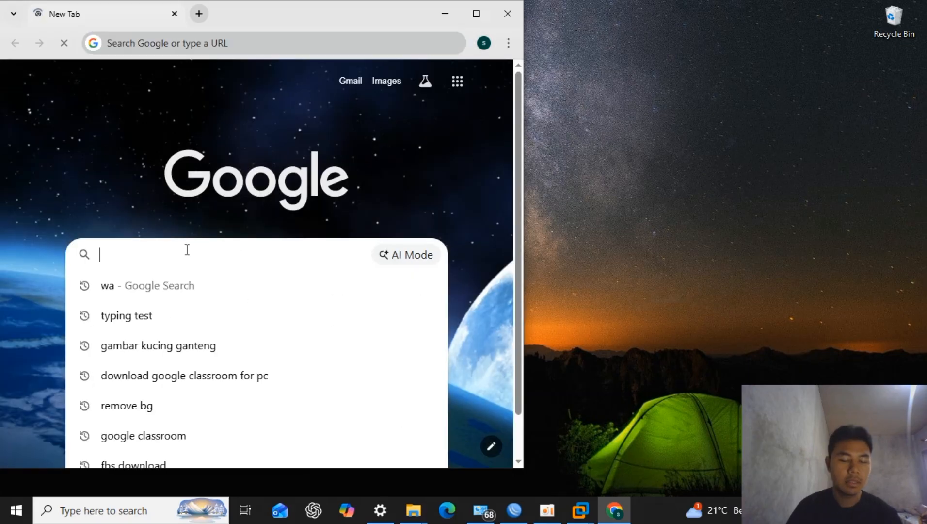
type("http")
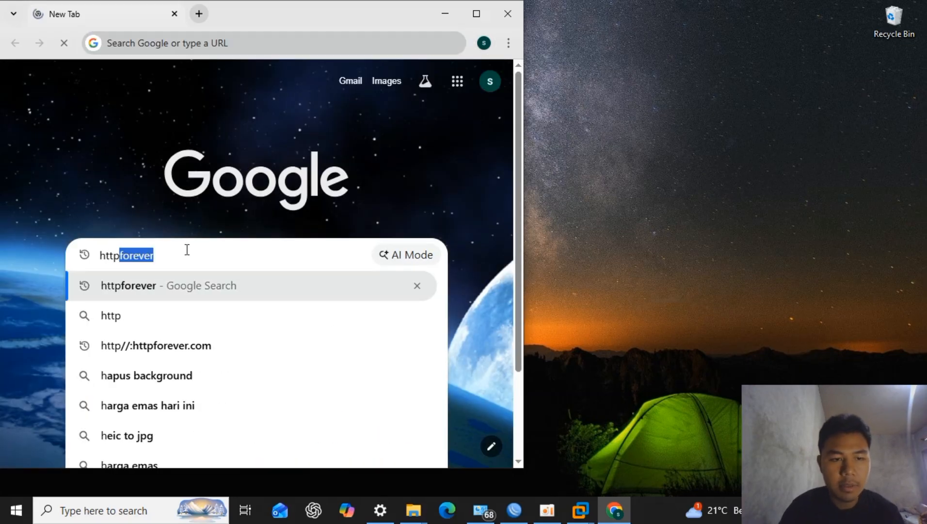
type("forever")
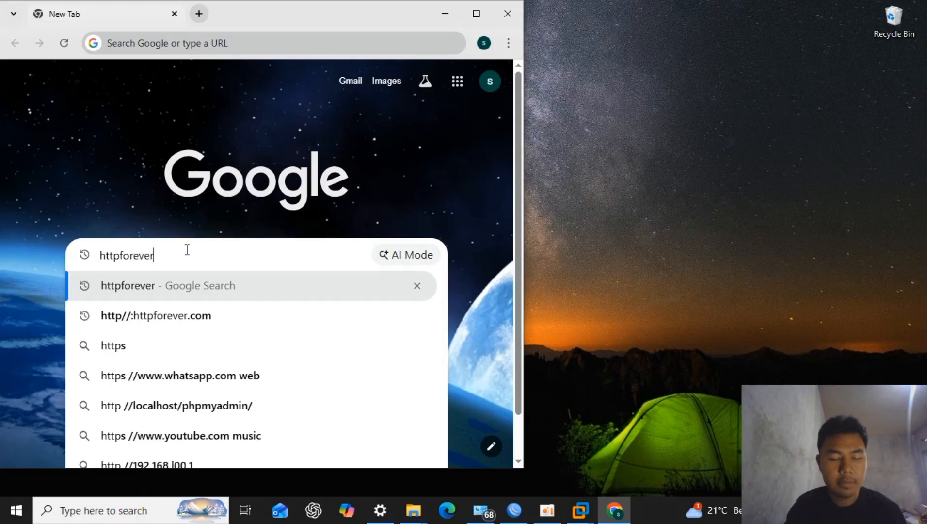
key("Return")
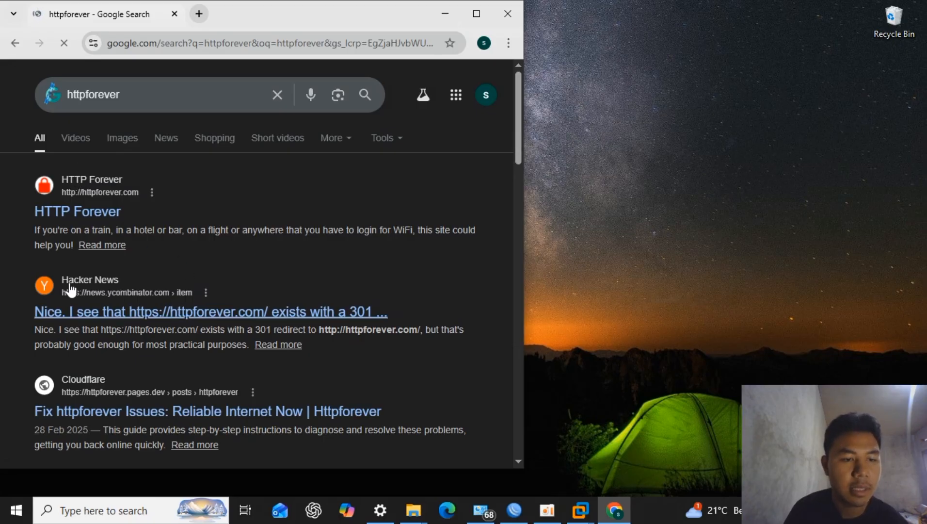
- View the HTTP Forever site from the search results, go back to the results and return to VMware Workstation
left_click(83, 210)
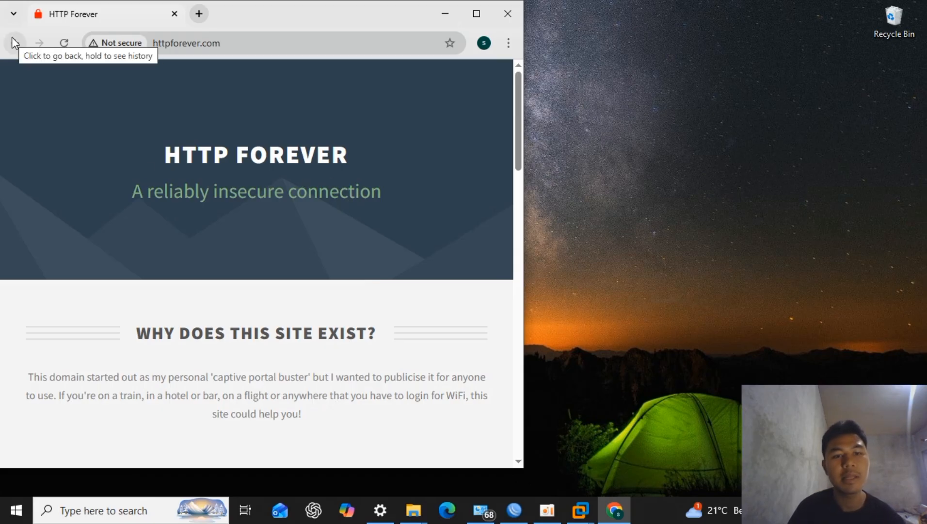
left_click(20, 46)
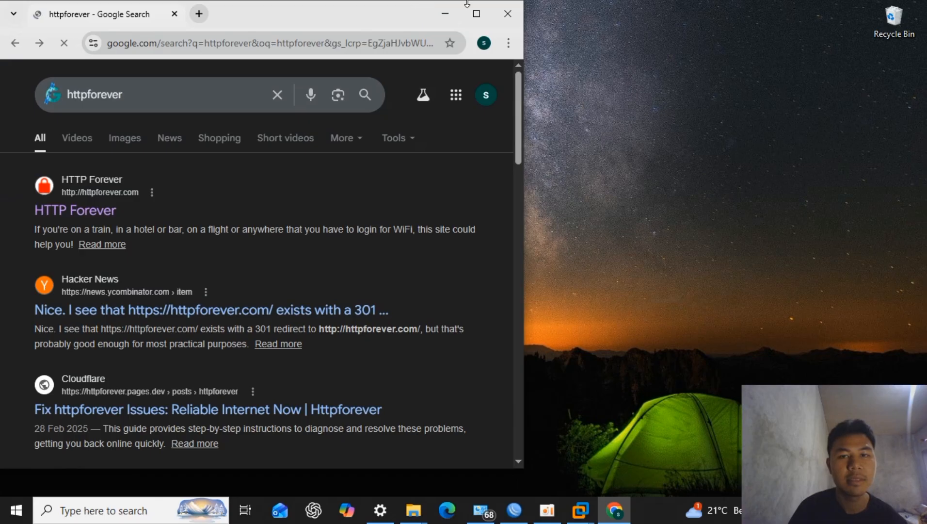
left_click(440, 11)
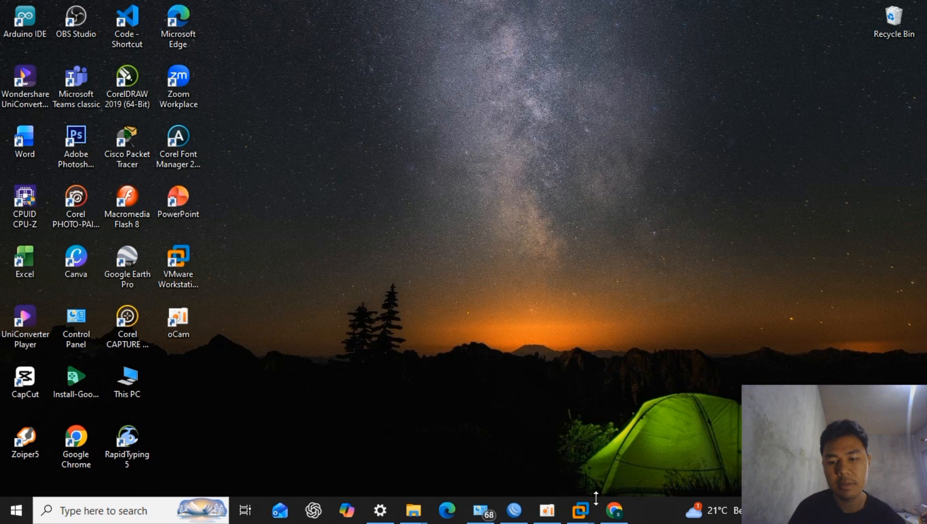
mouse_move(580, 508)
left_click(615, 428)
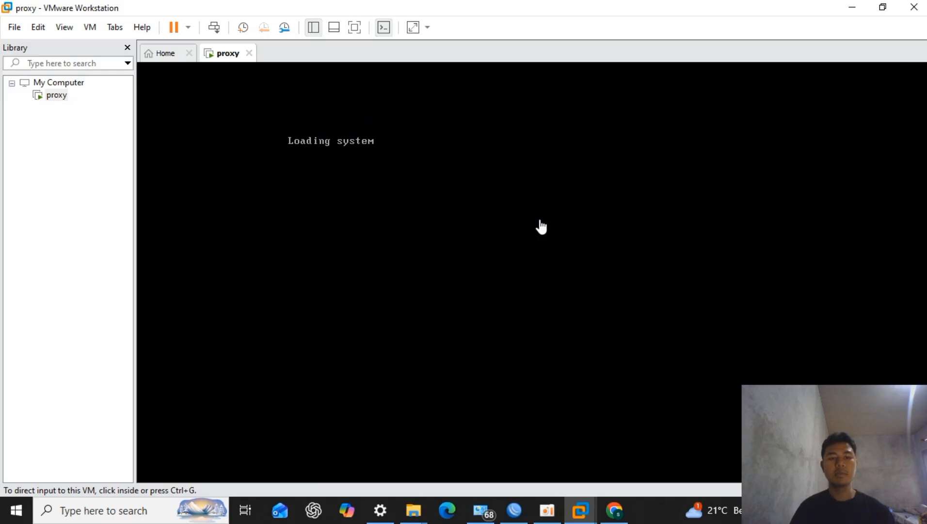
left_click(570, 256)
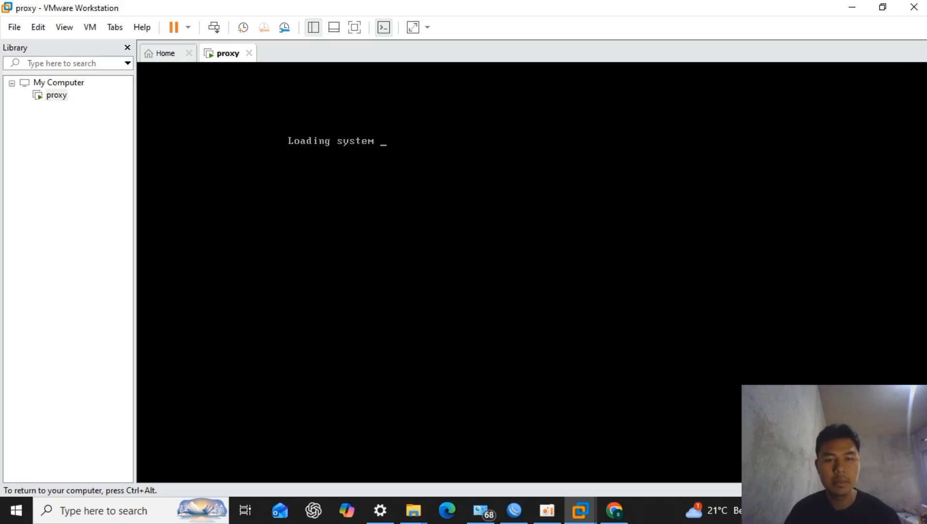
key("ctrl+alt")
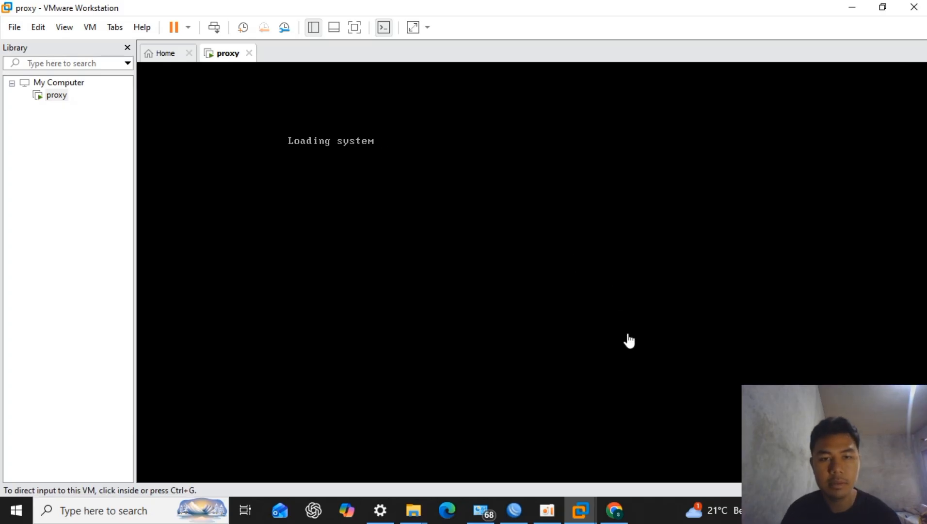
left_click(614, 510)
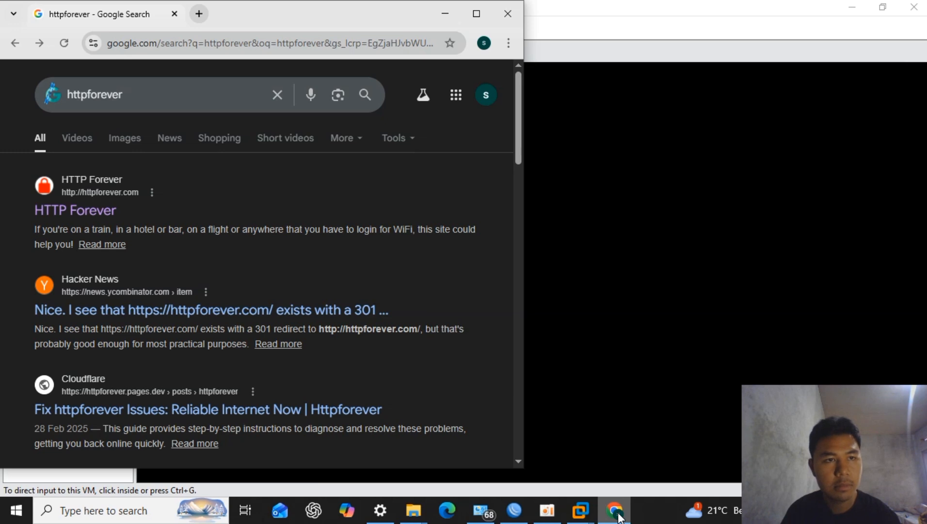
left_click(450, 19)
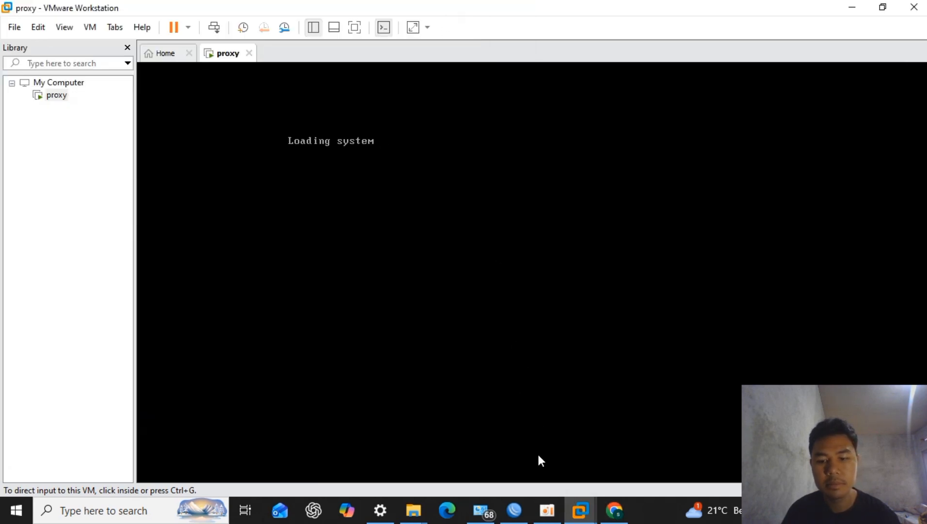
left_click(547, 510)
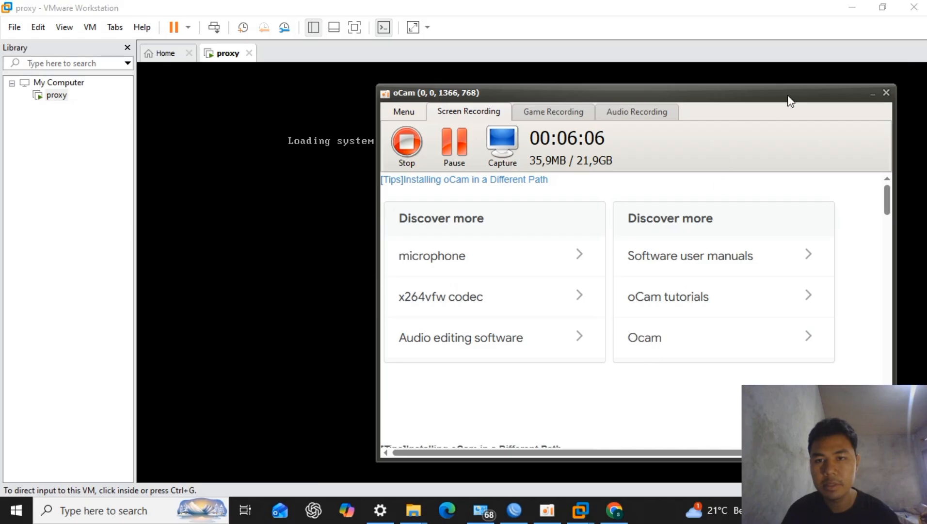
left_click(873, 92)
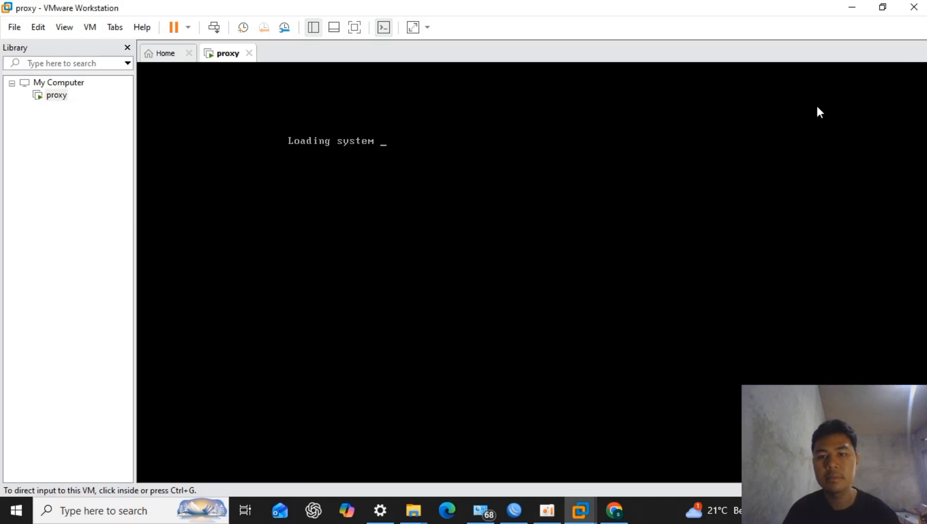
- Log in to the RouterOS console as admin with a blank password
left_click(686, 169)
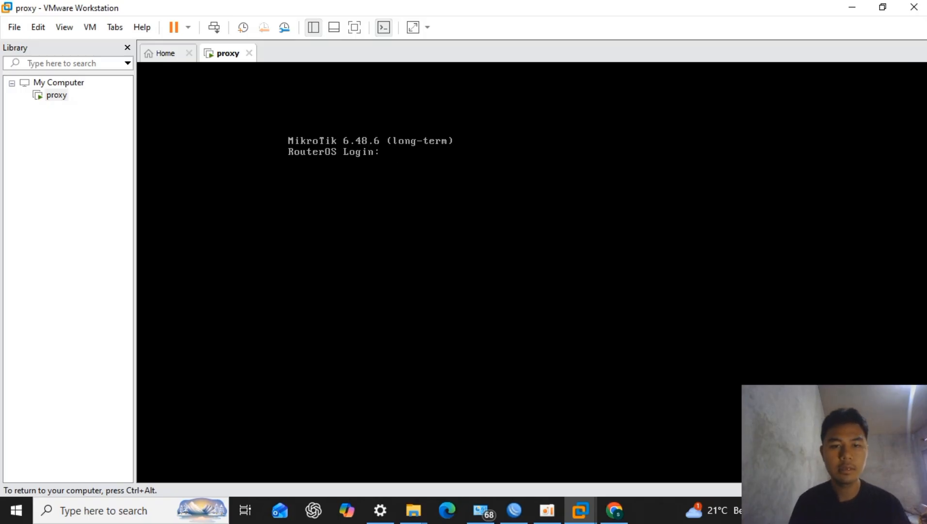
type("a")
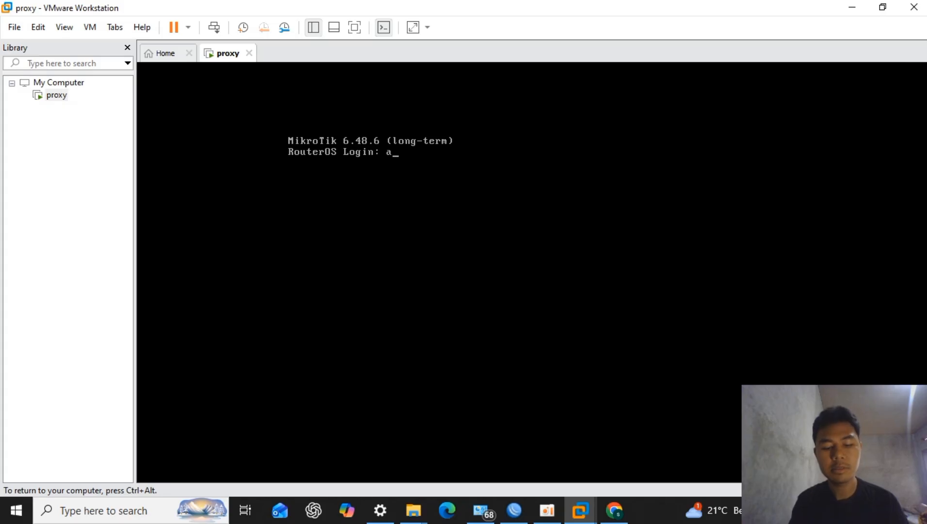
type("dmin")
key("Return")
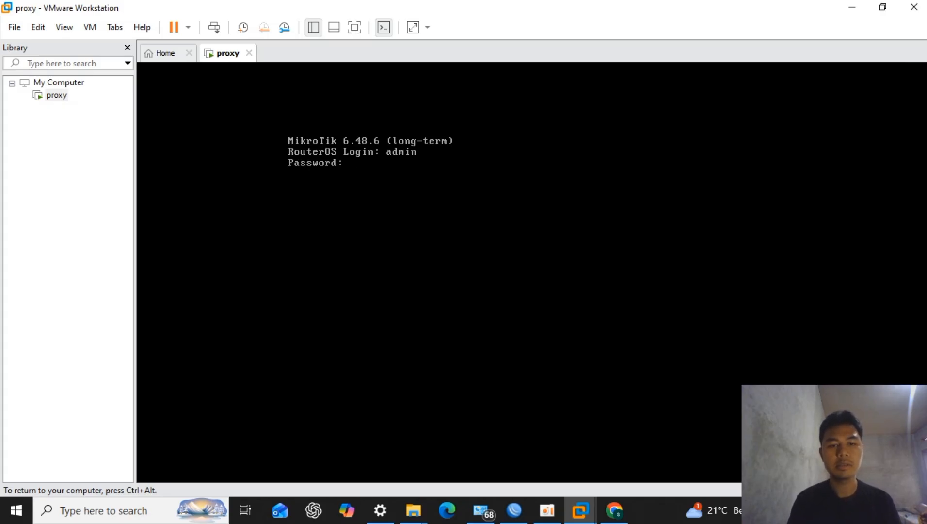
key("Return")
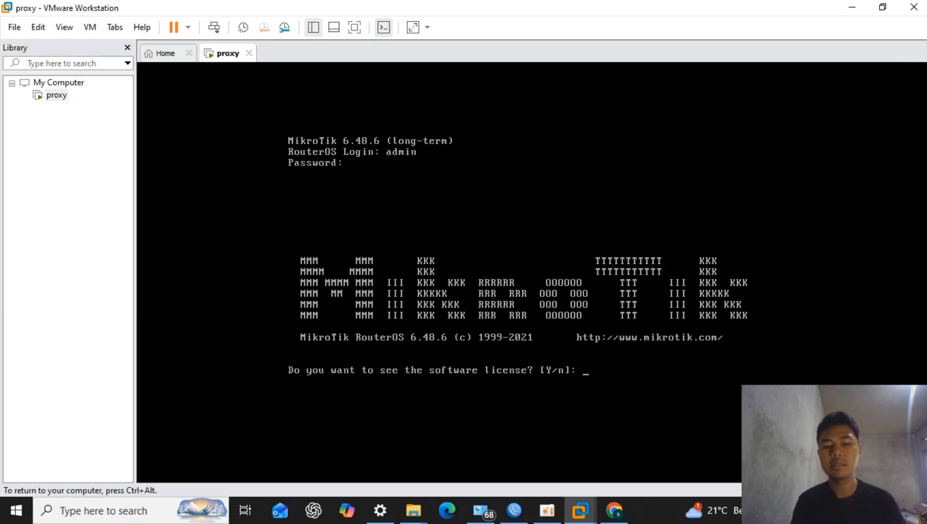
- Decline viewing the software license and continue past the software key notice to the RouterOS command prompt
type("n")
key("Return")
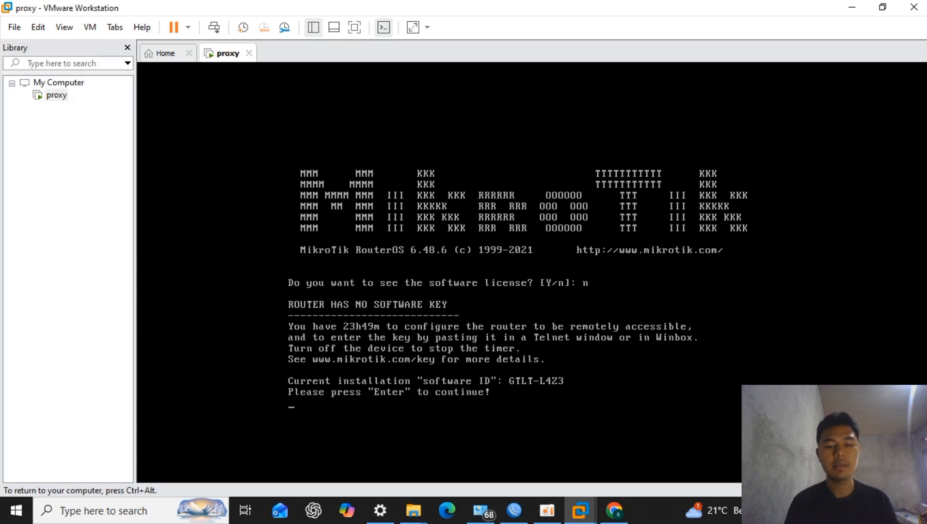
key("Return")
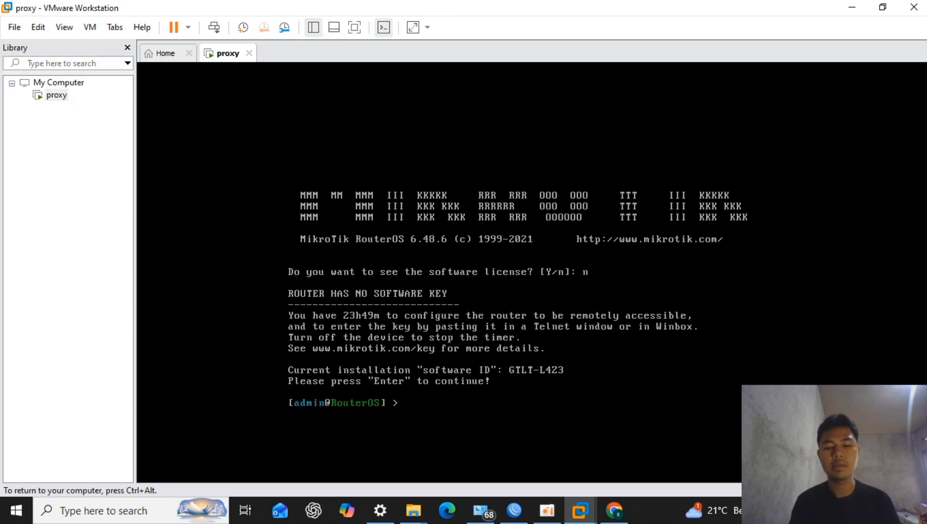
key("Return")
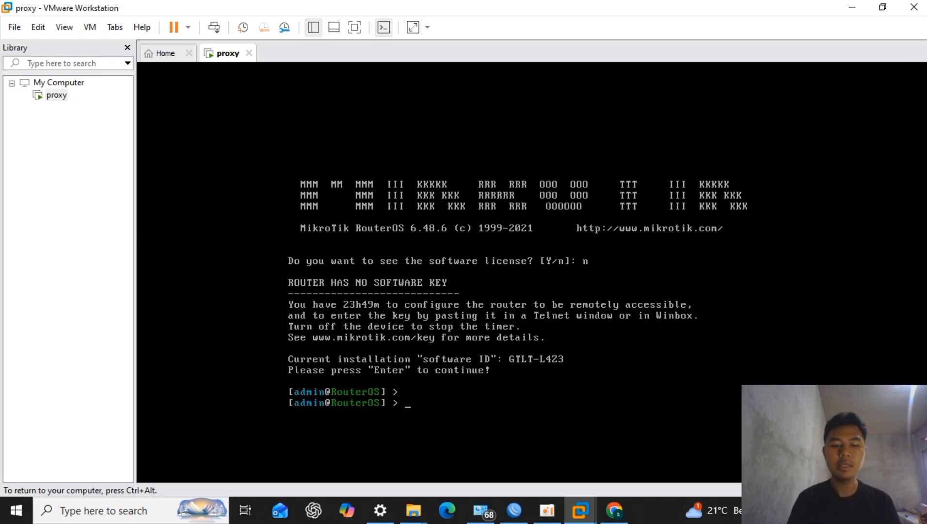
- Set the router's system identity to the owner's first name with the sy id se name= console command
type("sy")
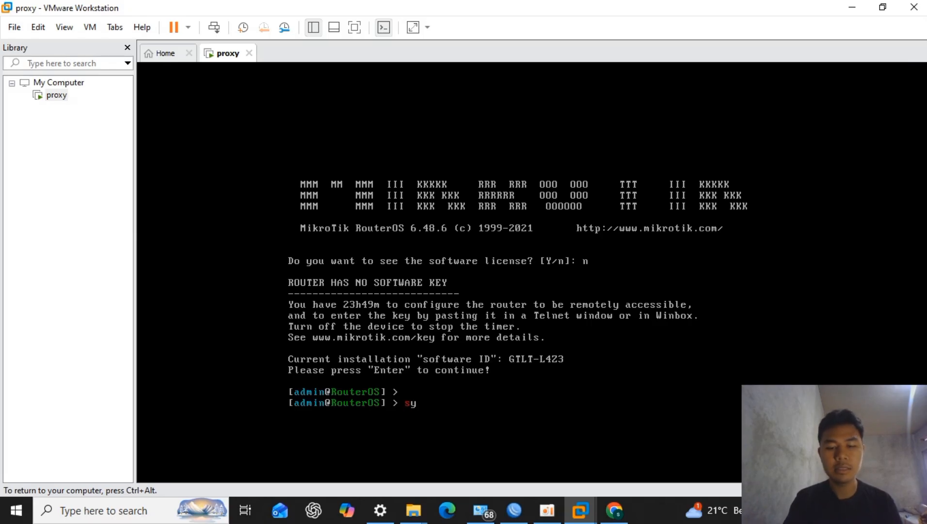
type(" id")
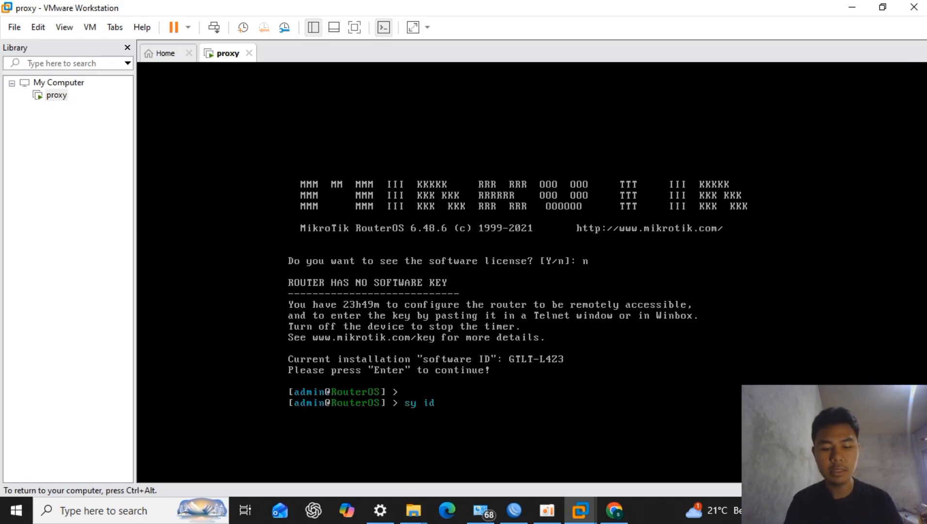
type(" se name=")
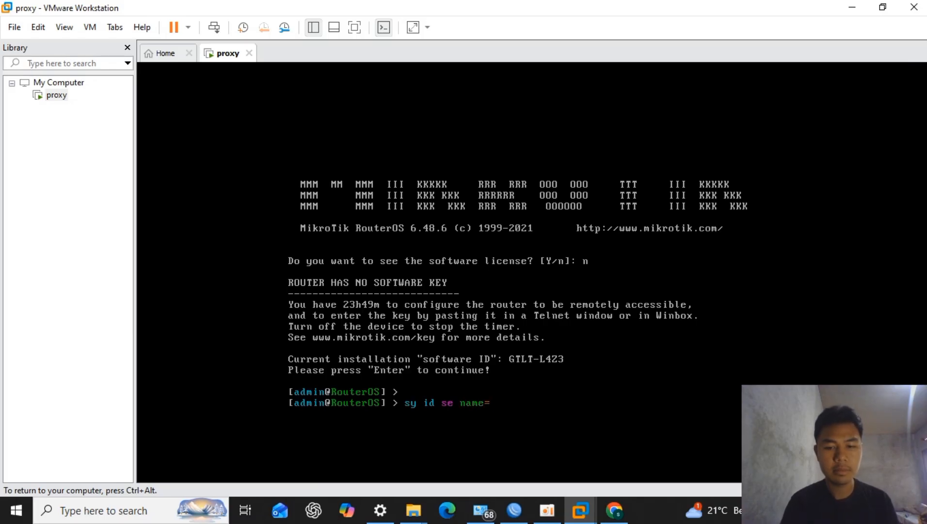
type("sajid")
key("Return")
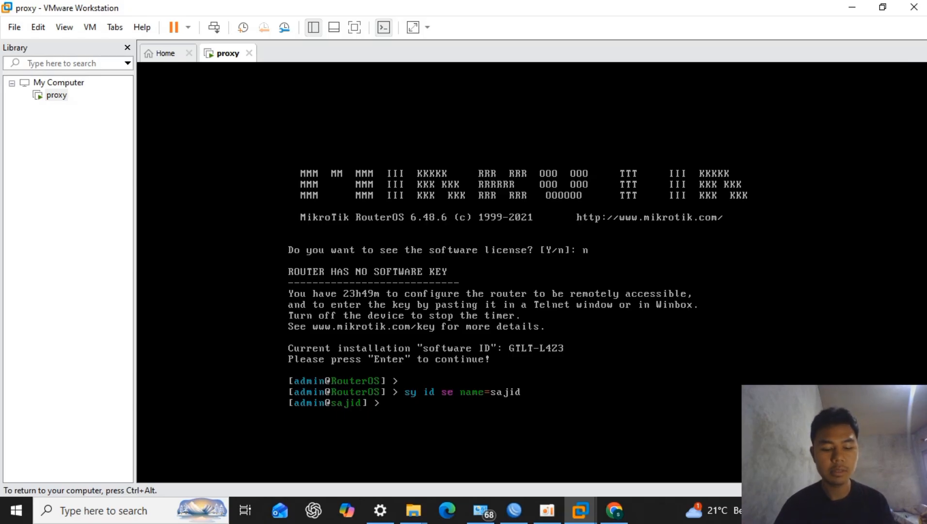
- Switch to WinBox and connect to the discovered neighbor router as admin with a blank password, dismissing the RouterOS welcome notice
key("ctrl+alt")
left_click(513, 511)
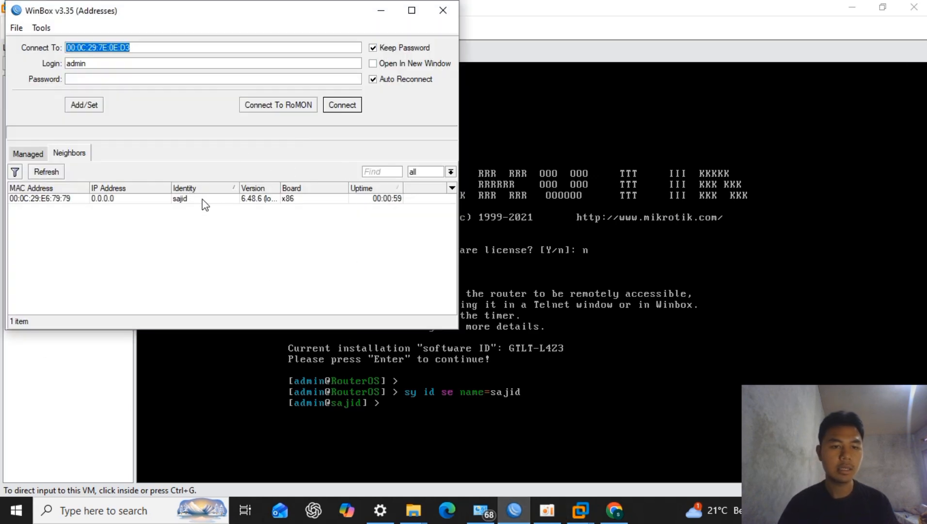
left_click(203, 203)
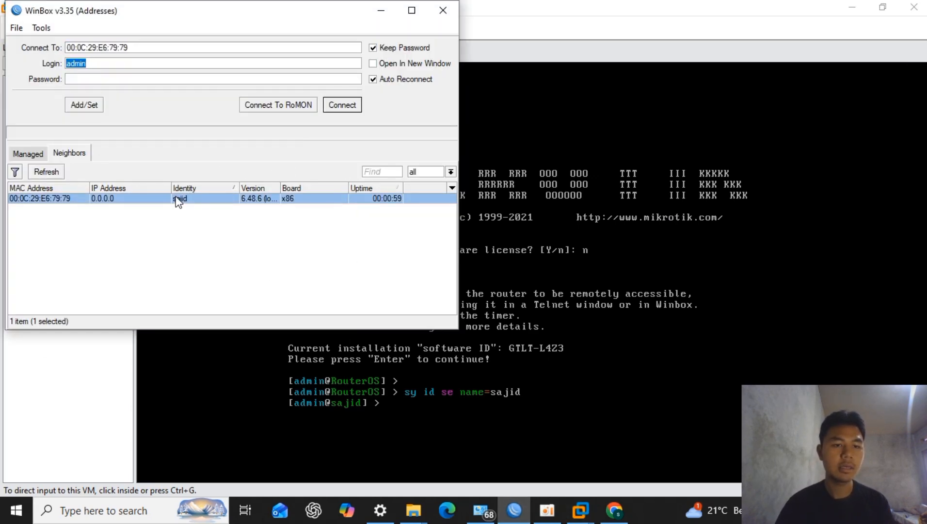
left_click(346, 108)
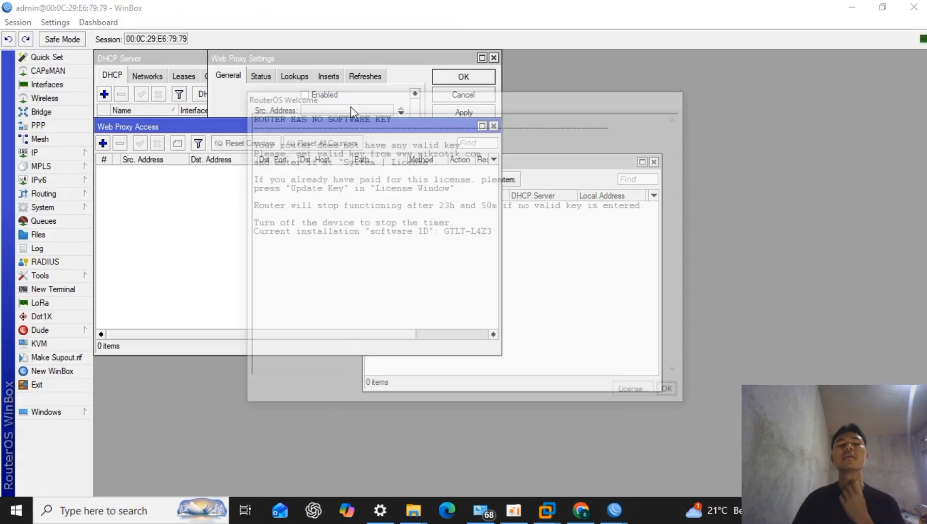
left_click(668, 390)
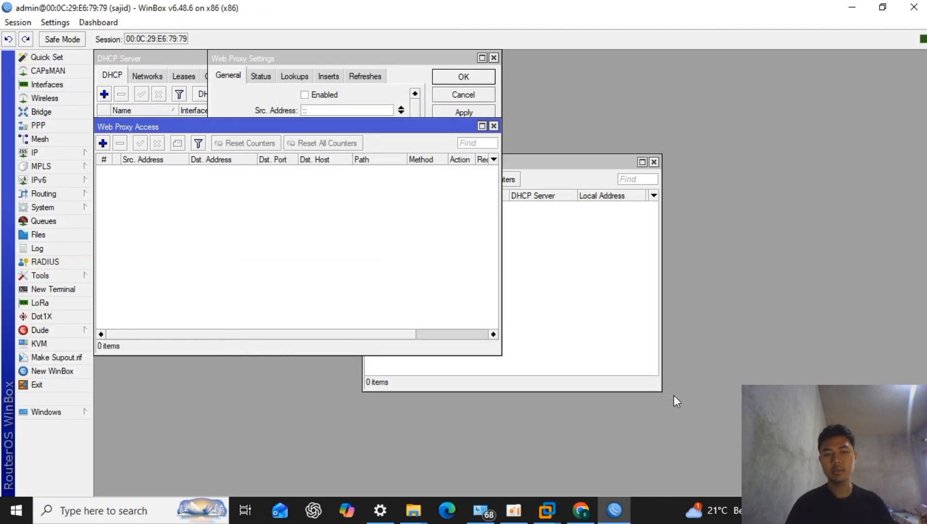
- Close all leftover windows in the WinBox workspace, including Web Proxy, DHCP, Firewall and Interface List
left_click(493, 126)
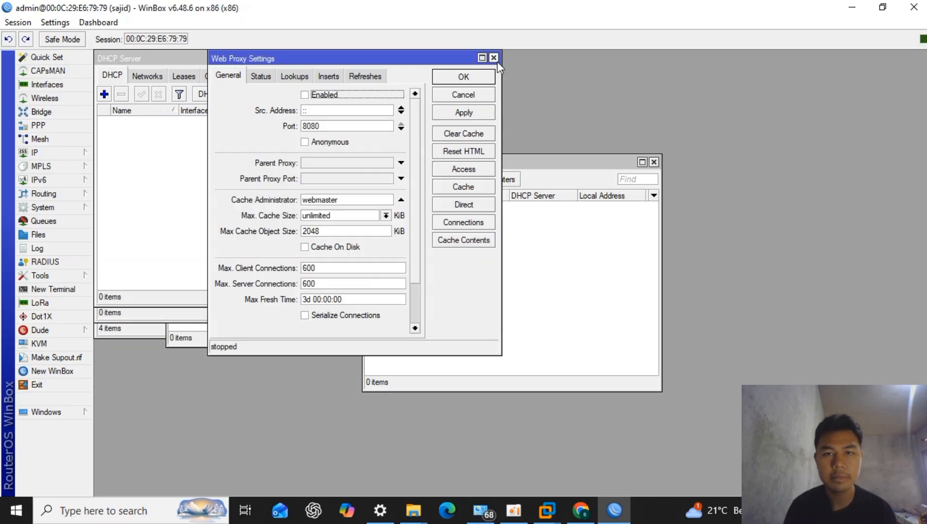
left_click(493, 57)
left_click(494, 58)
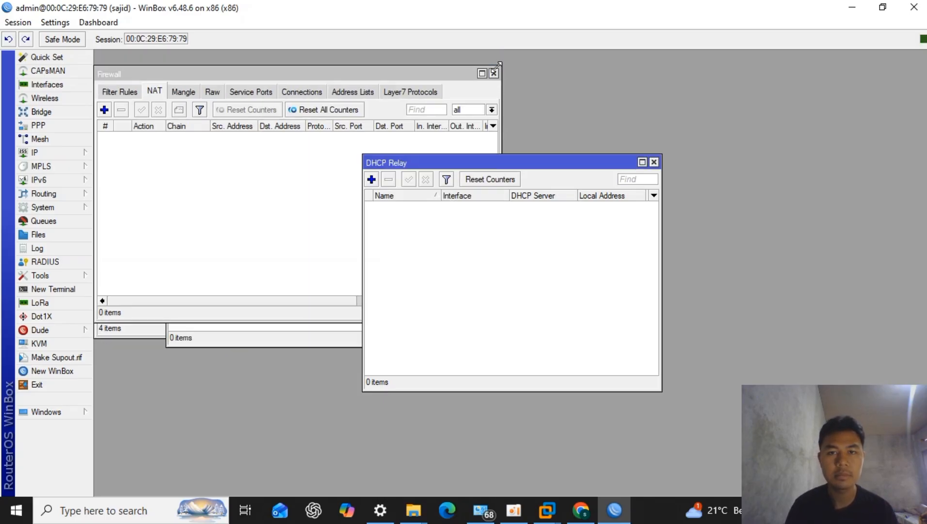
left_click(653, 162)
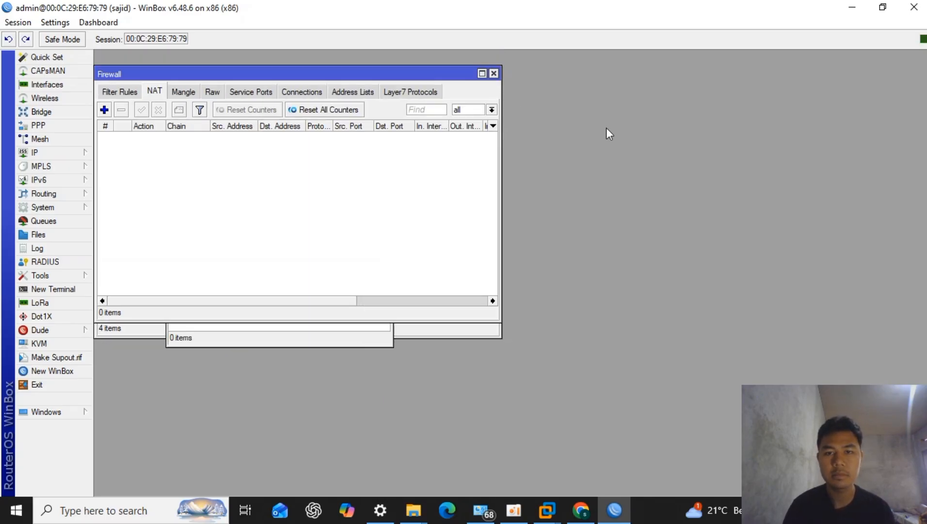
left_click(494, 73)
left_click(386, 117)
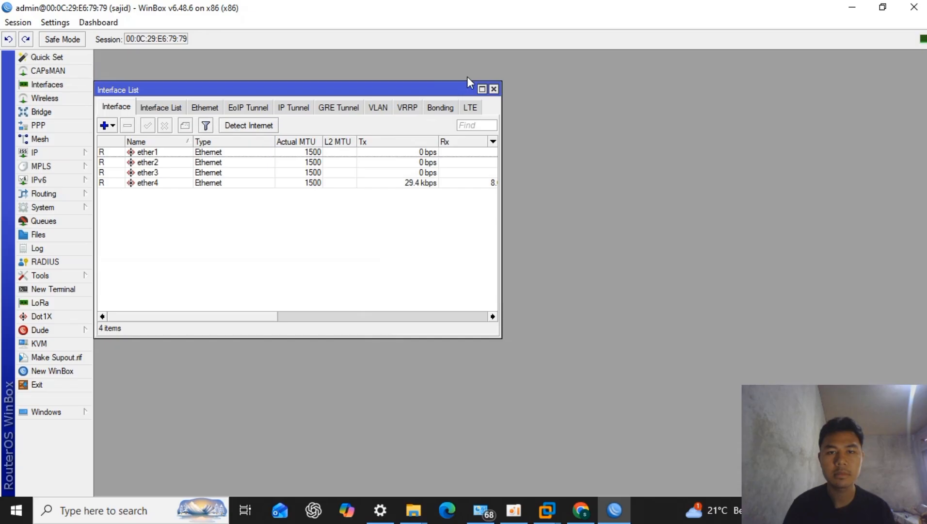
left_click(494, 89)
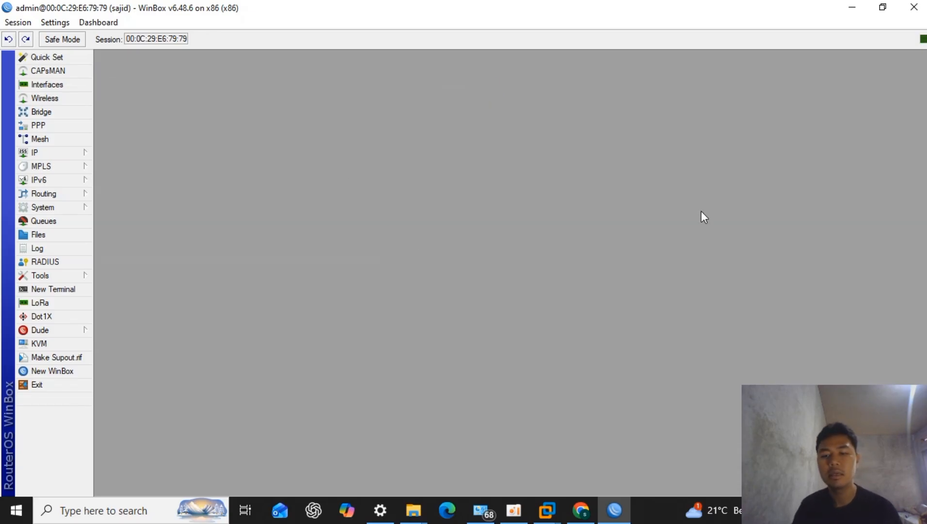
- Rename the ether1 interface as wan in the interface list
left_click(48, 84)
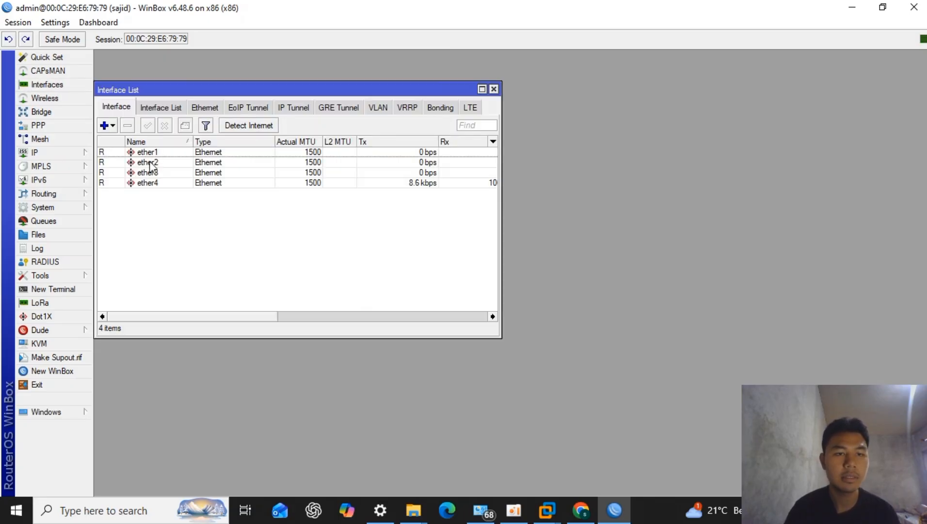
left_click(170, 152)
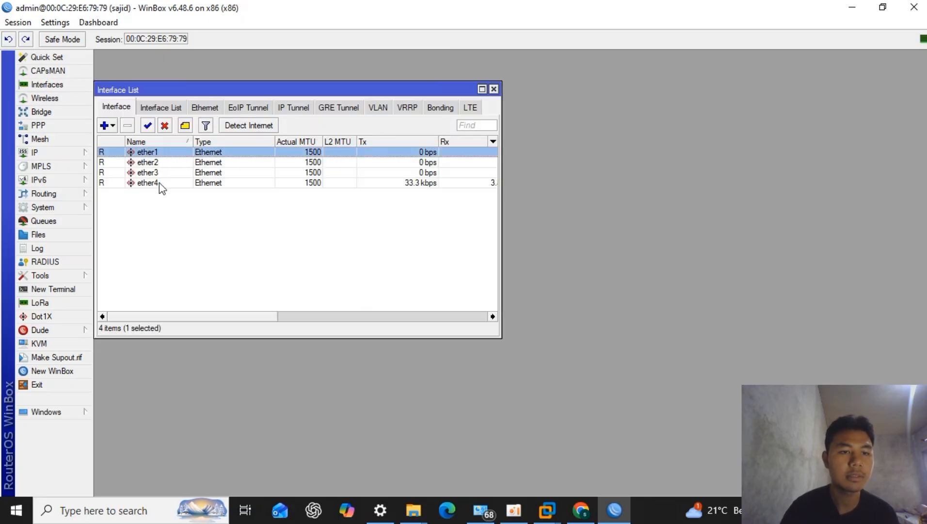
double_click(175, 153)
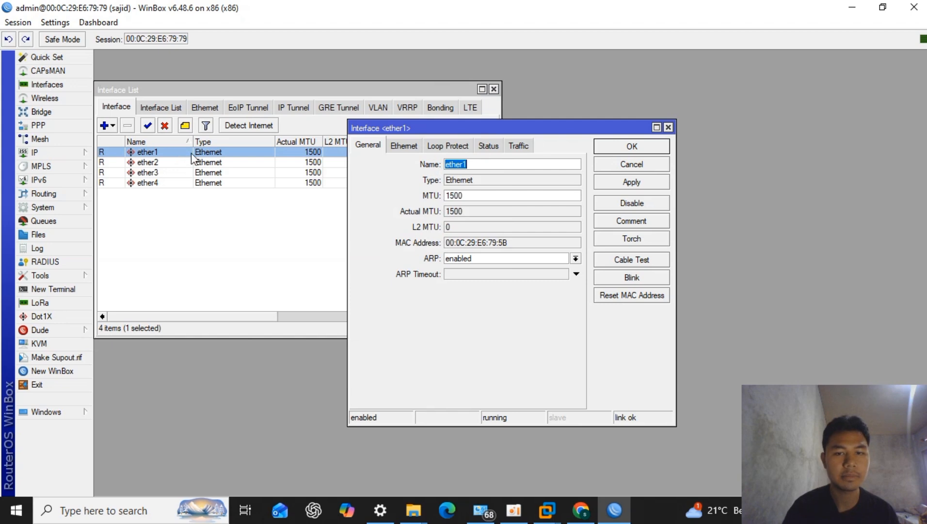
type("wan")
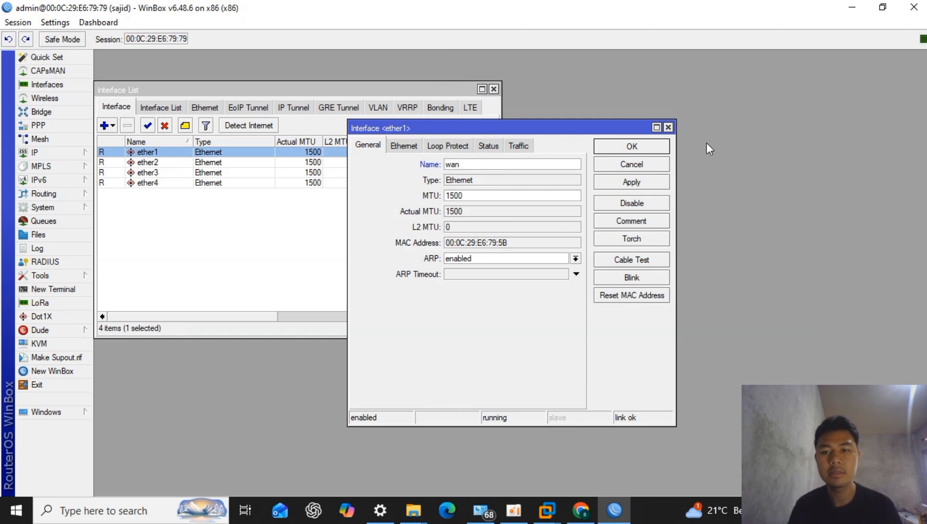
left_click(628, 146)
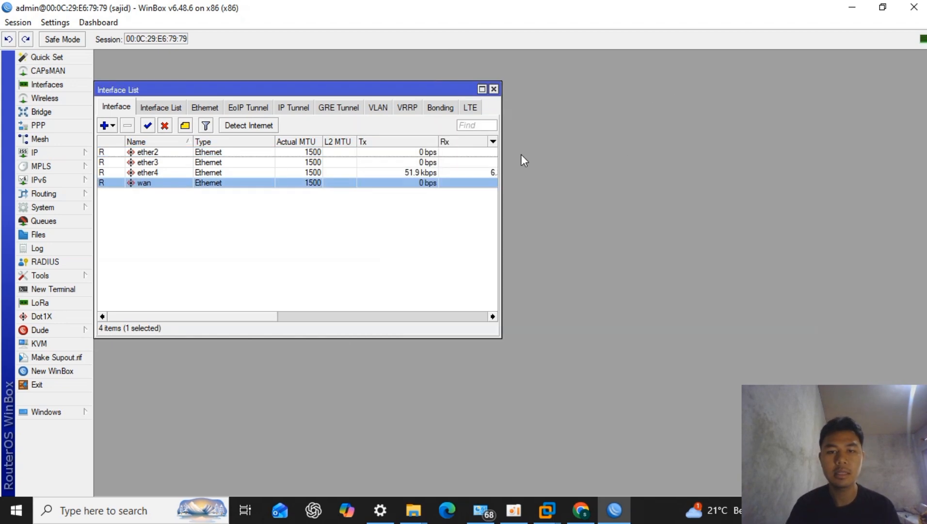
- Rename the ether2 interface as lab 1
double_click(268, 153)
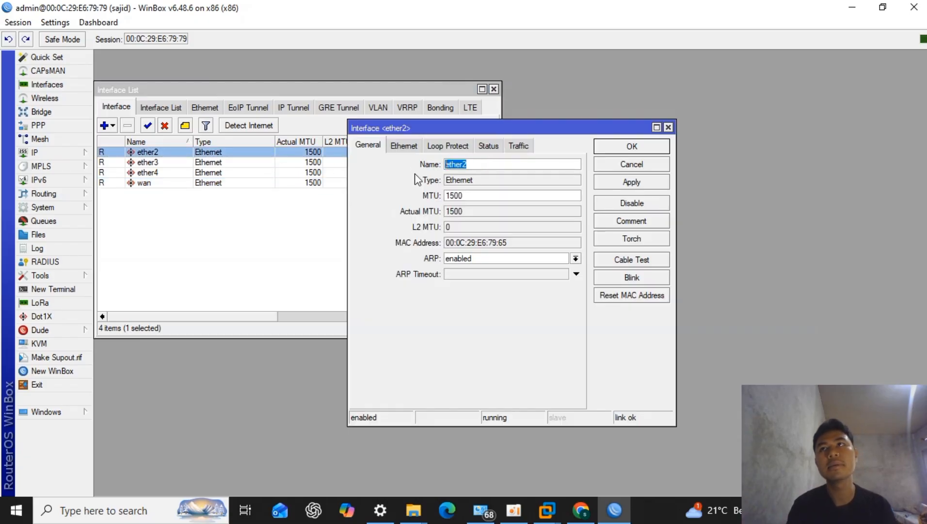
type("lab 1")
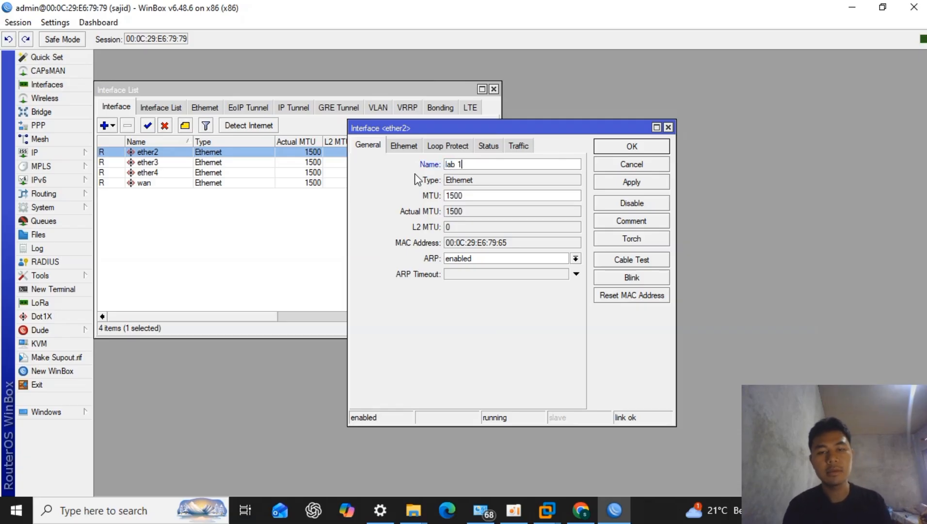
left_click(611, 146)
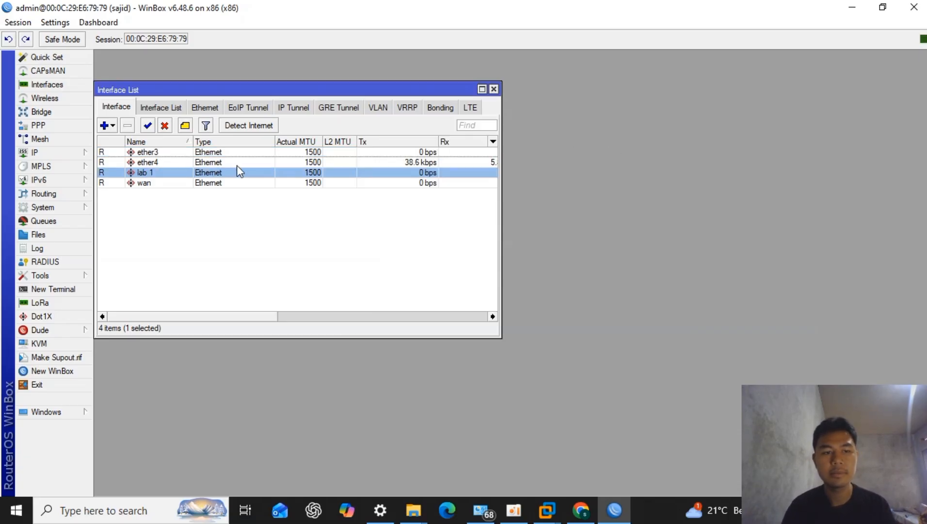
- Rename the ether3 interface as lab 2 and select ether4
double_click(230, 154)
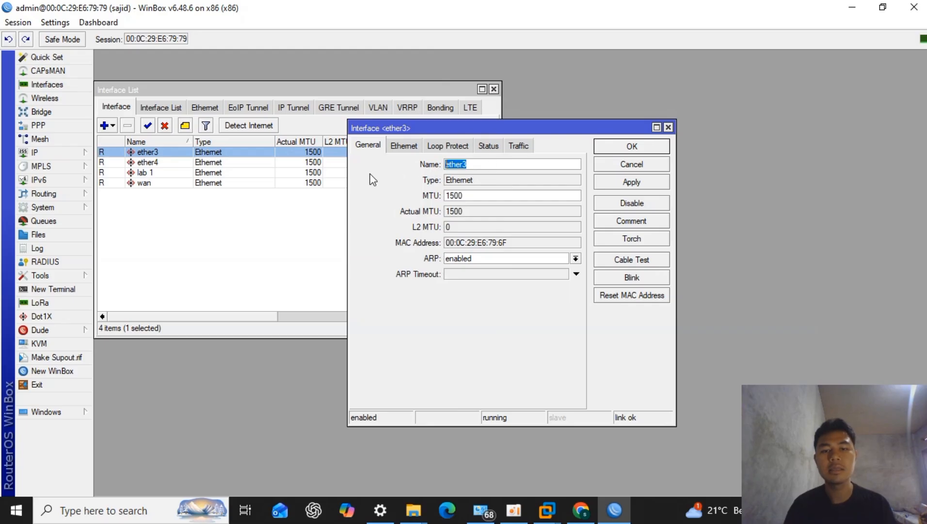
type("lab 2")
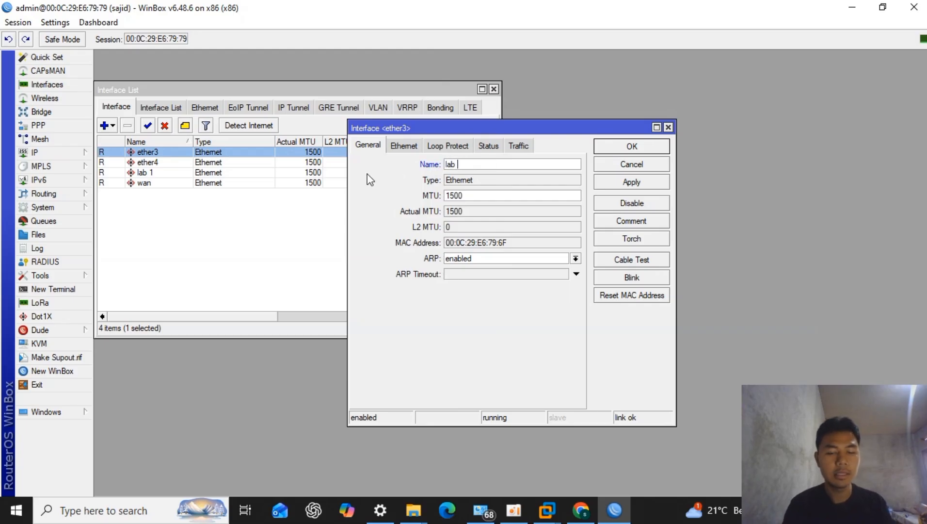
left_click(628, 150)
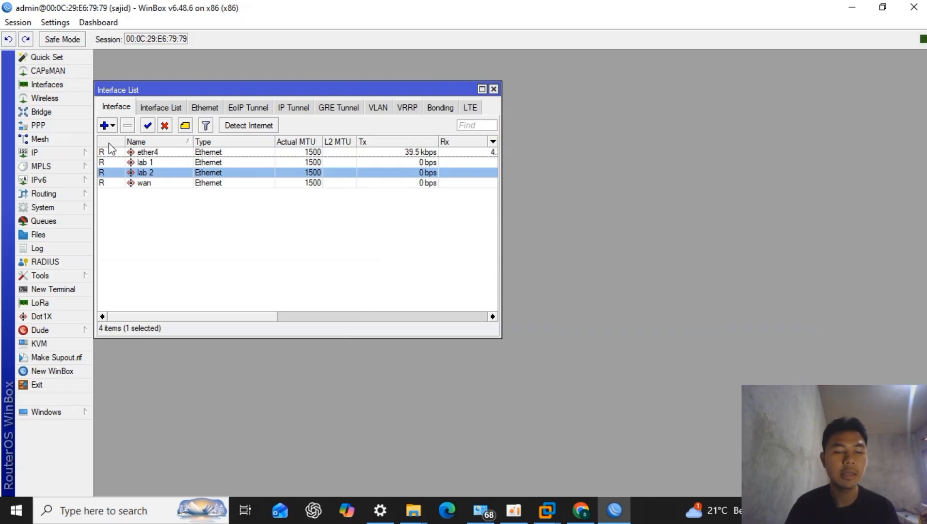
left_click(197, 151)
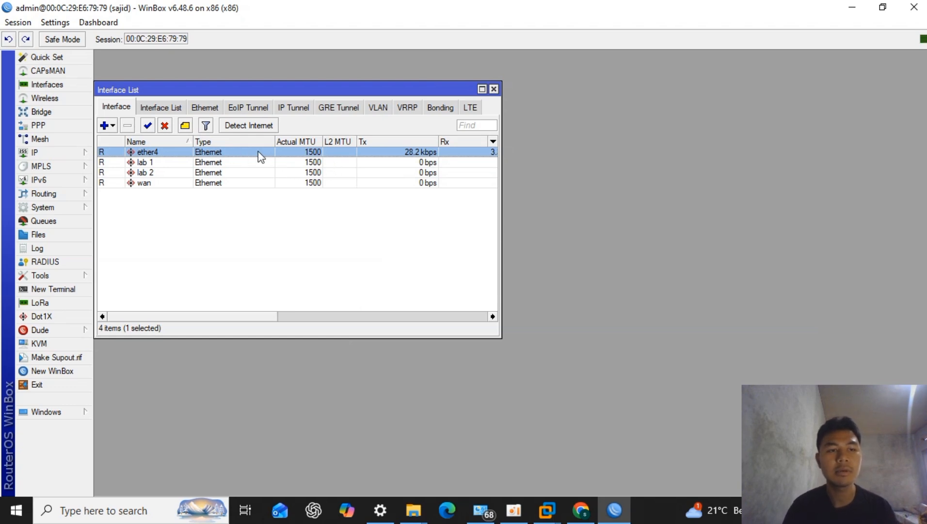
left_click(64, 150)
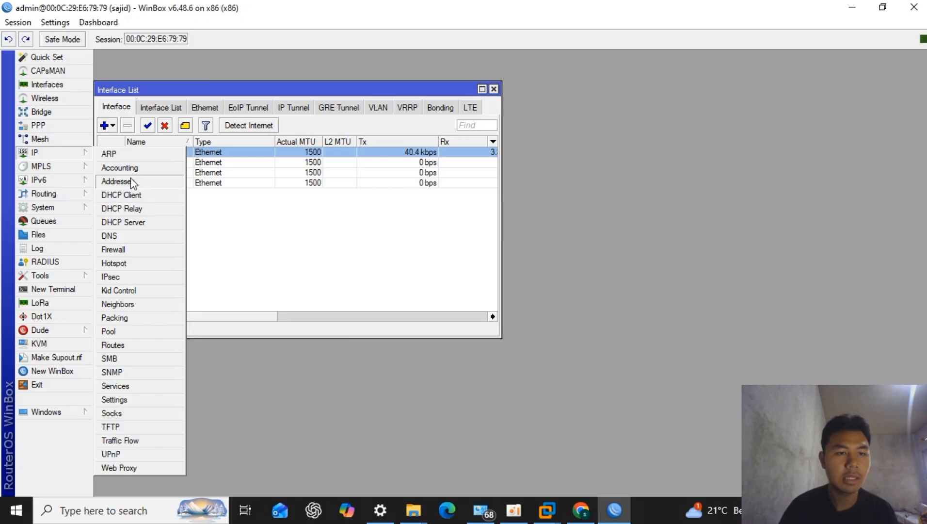
left_click(133, 183)
left_click(174, 135)
left_click(180, 91)
left_click(99, 103)
- Add the IP address 192.168.126.1/24 to the lab 1 interface
left_click(64, 152)
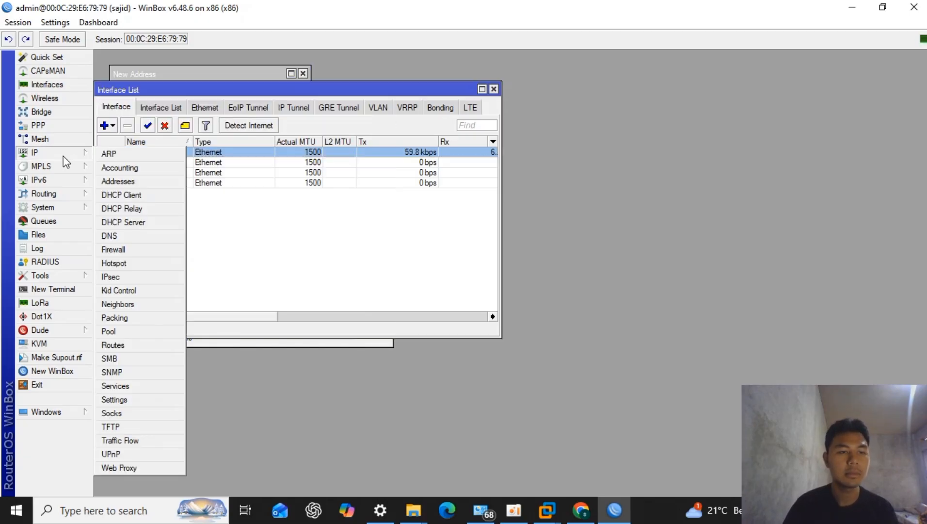
left_click(136, 180)
left_click(175, 135)
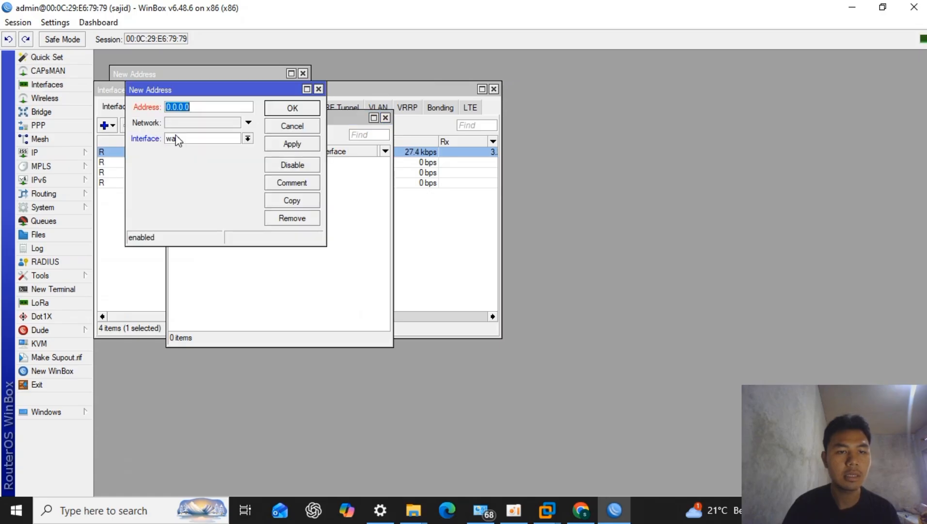
left_click(204, 138)
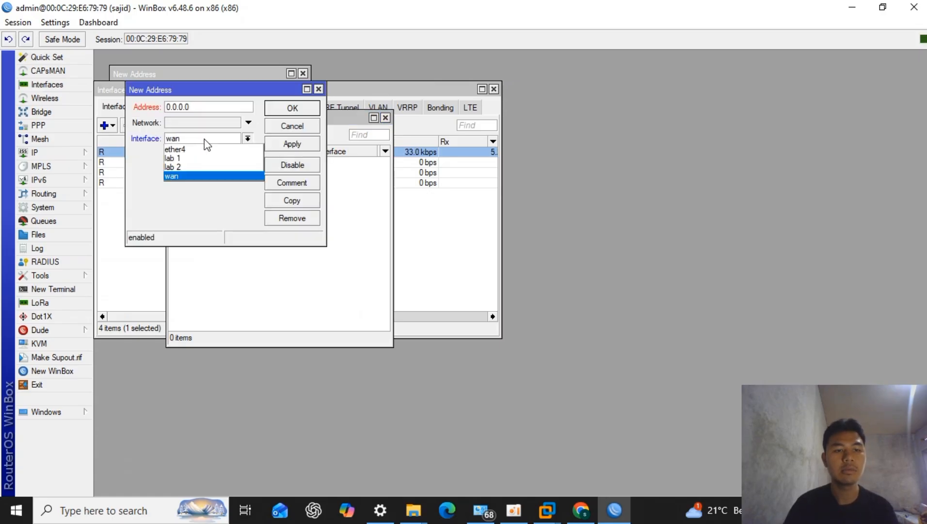
left_click(171, 158)
double_click(208, 107)
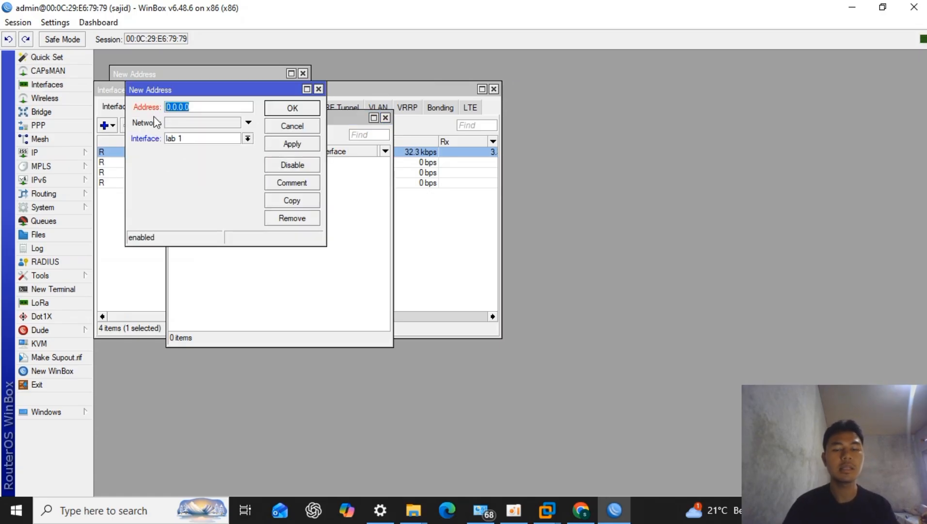
type("192")
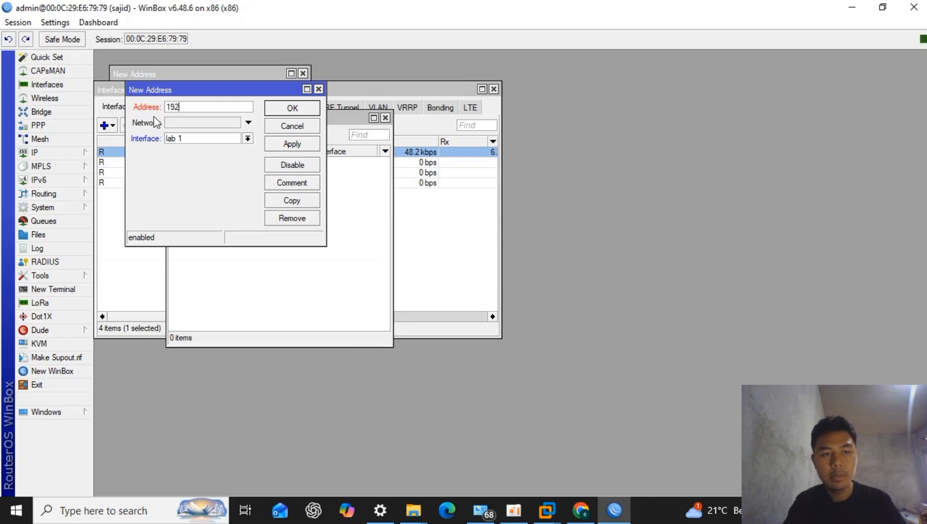
type(".168.1")
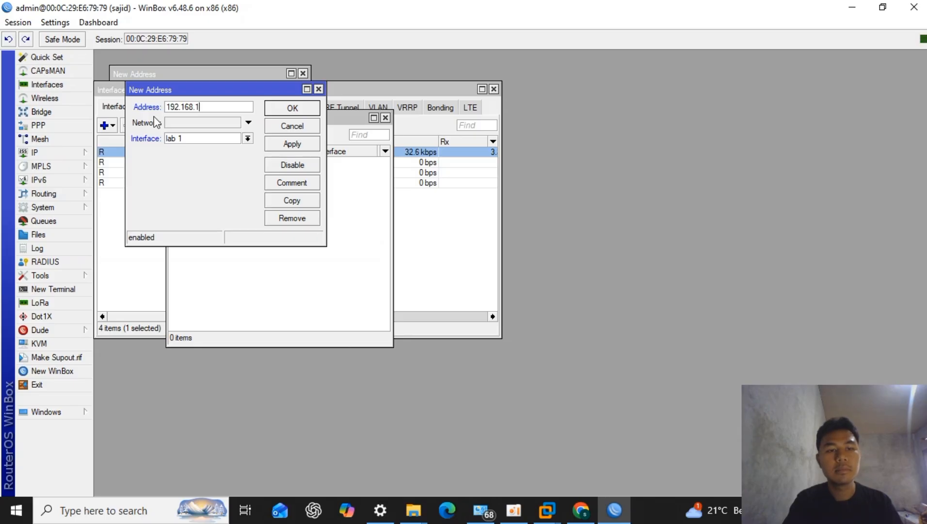
type("26")
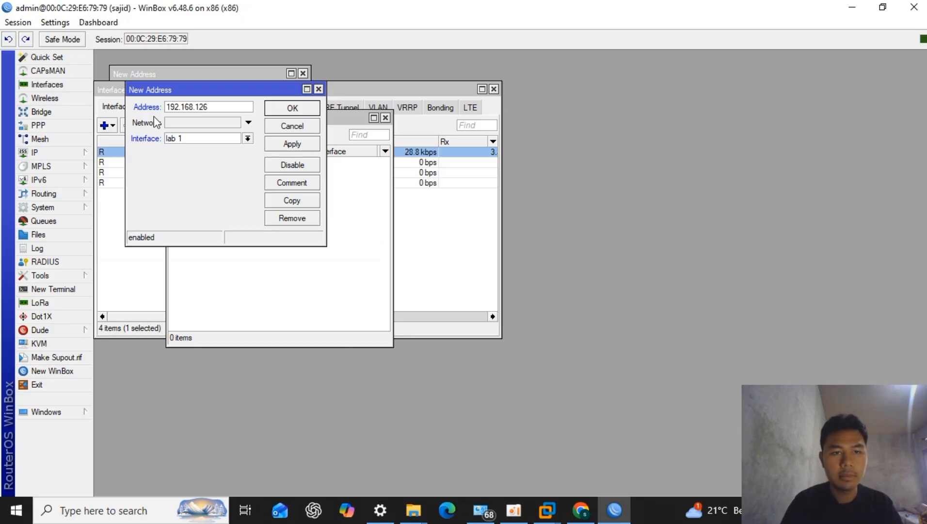
type(".1/24")
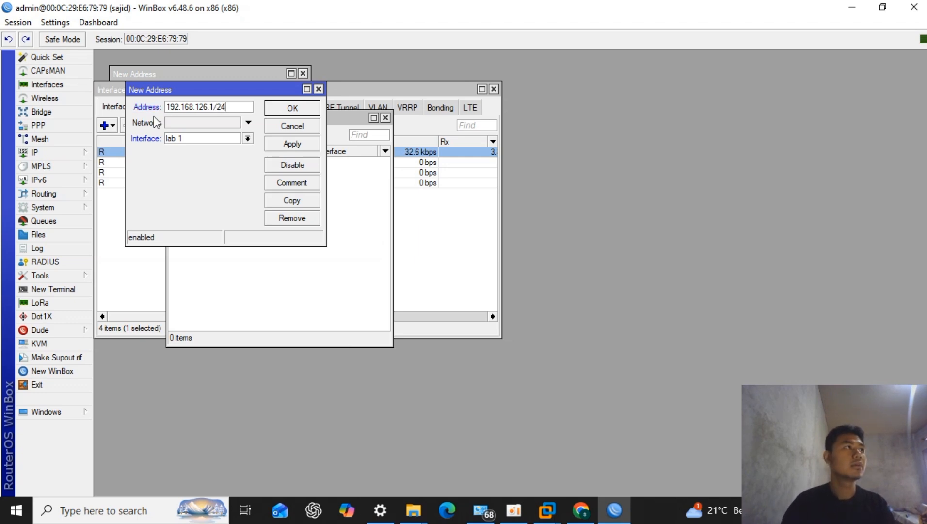
left_click(292, 109)
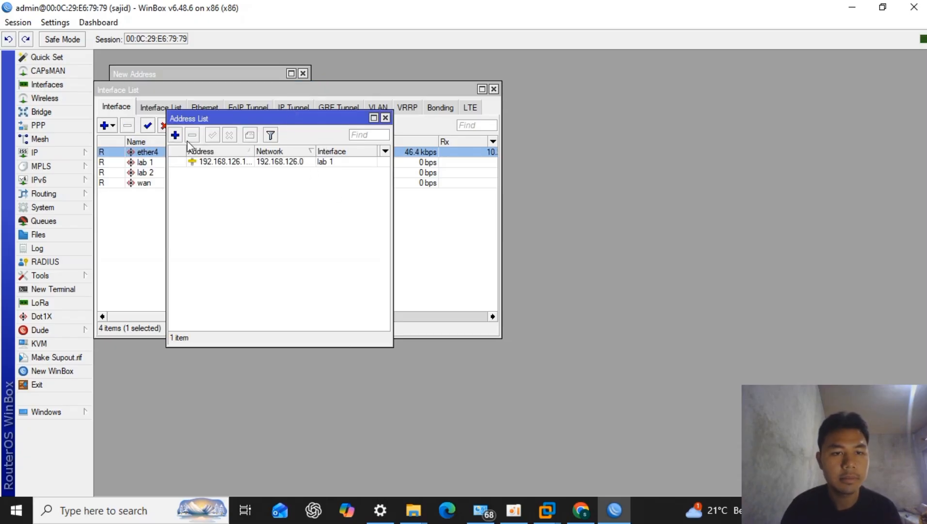
- Add the IP address 192.168.226.1/25 to the lab 2 interface
left_click(176, 135)
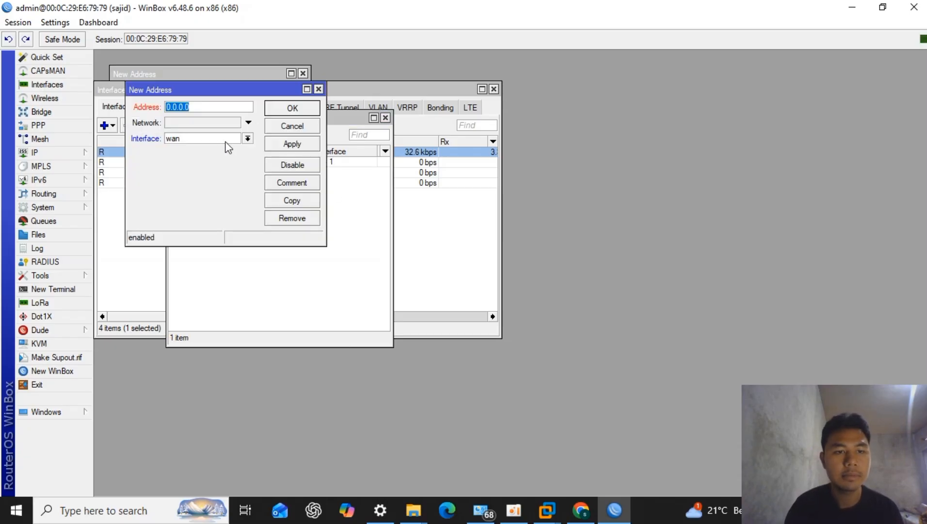
type("192.168")
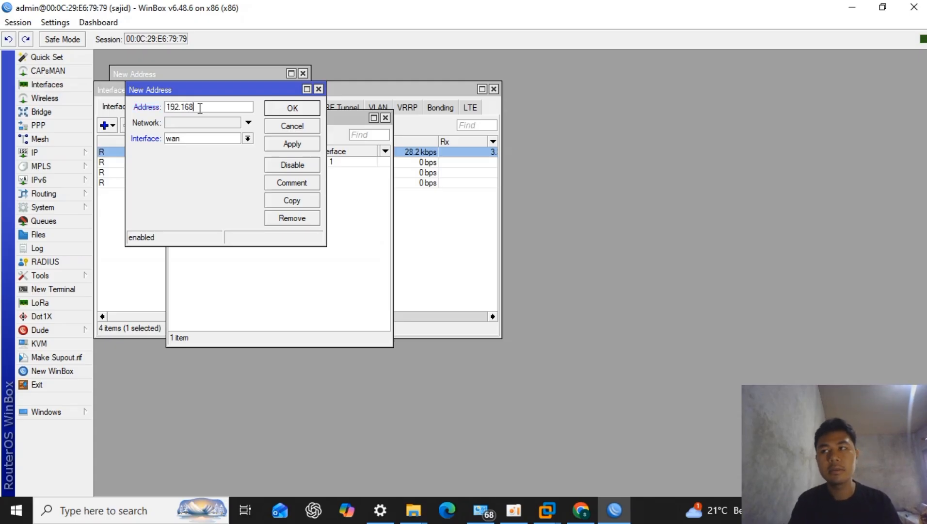
type(".")
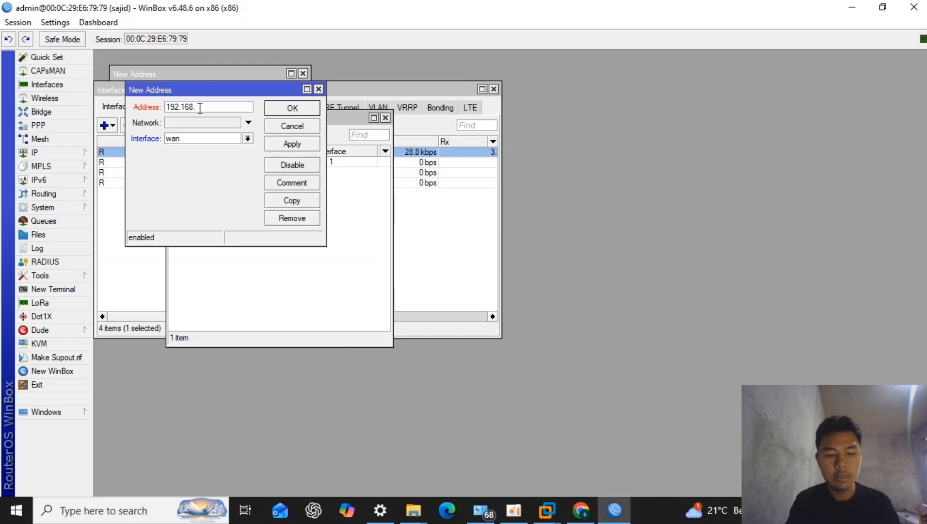
type("206.1/")
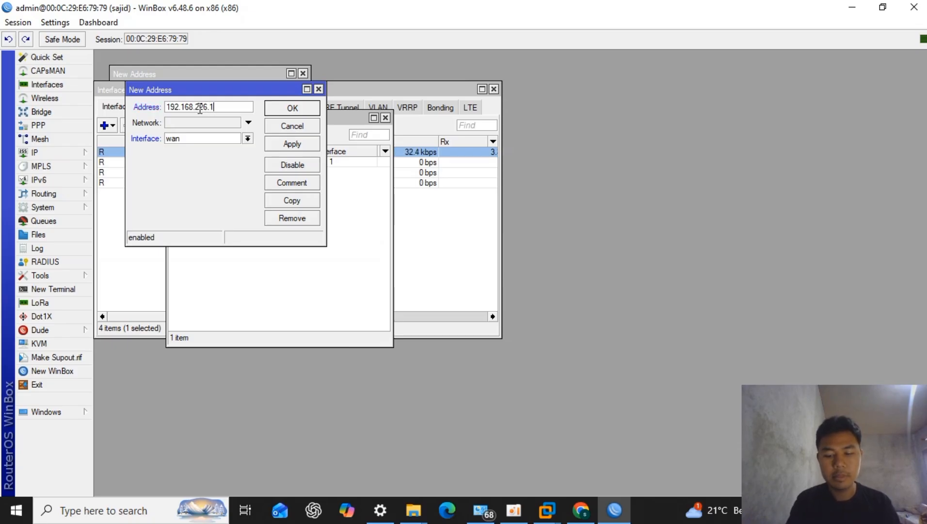
type("25")
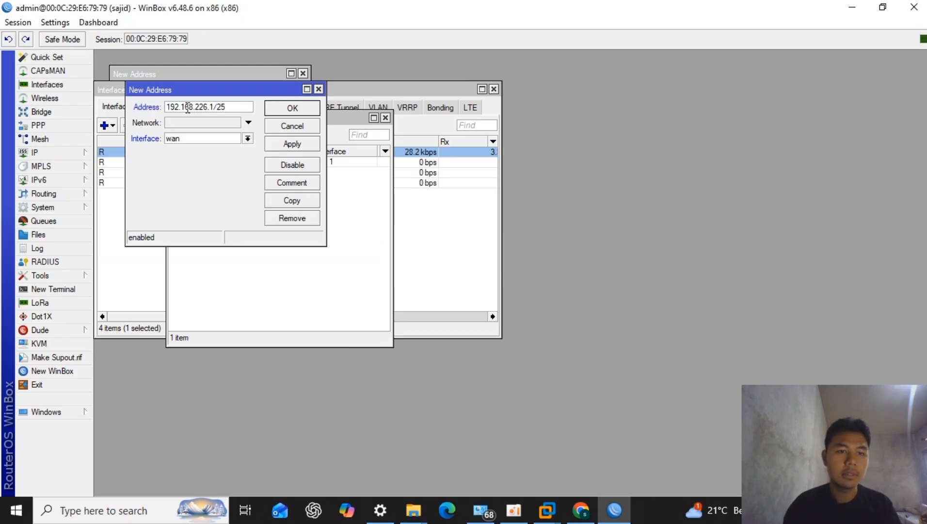
left_click(227, 141)
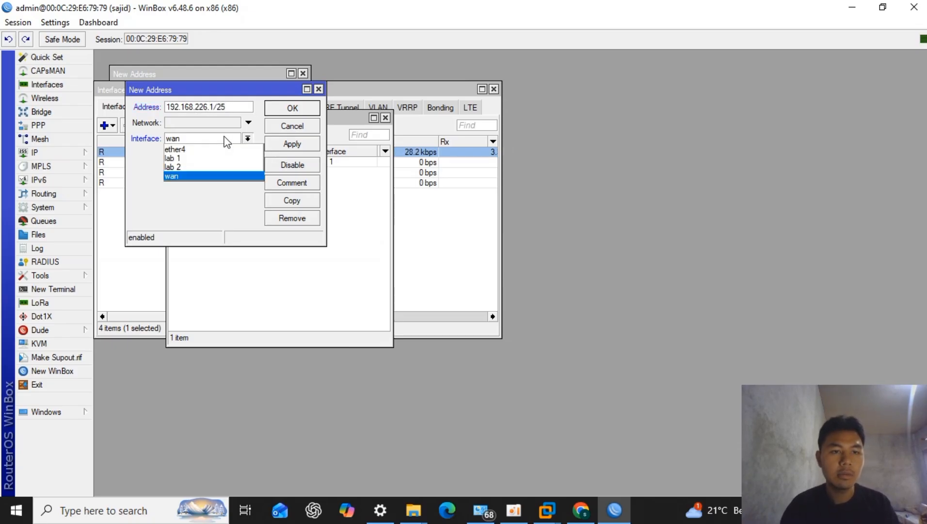
left_click(224, 166)
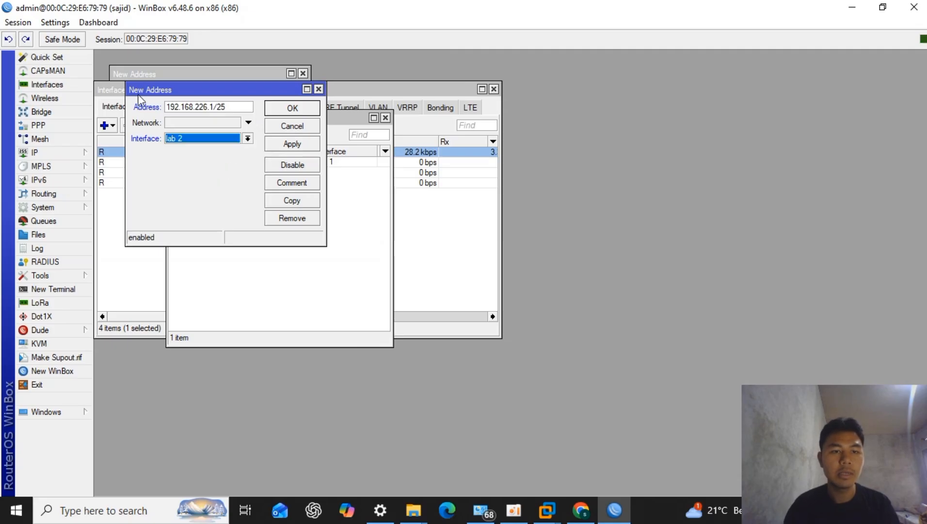
left_click(287, 109)
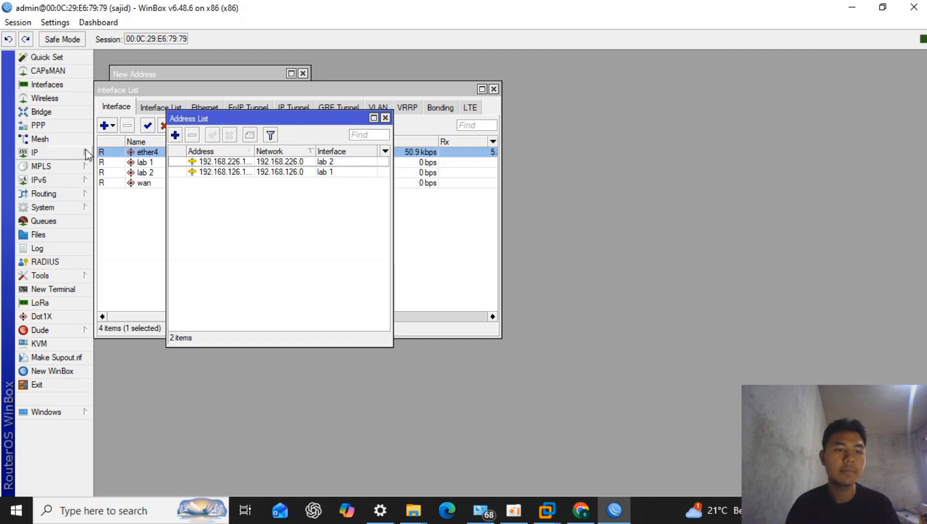
- Create a DHCP client on the wan interface with the default options, and close the DHCP Client window
left_click(44, 153)
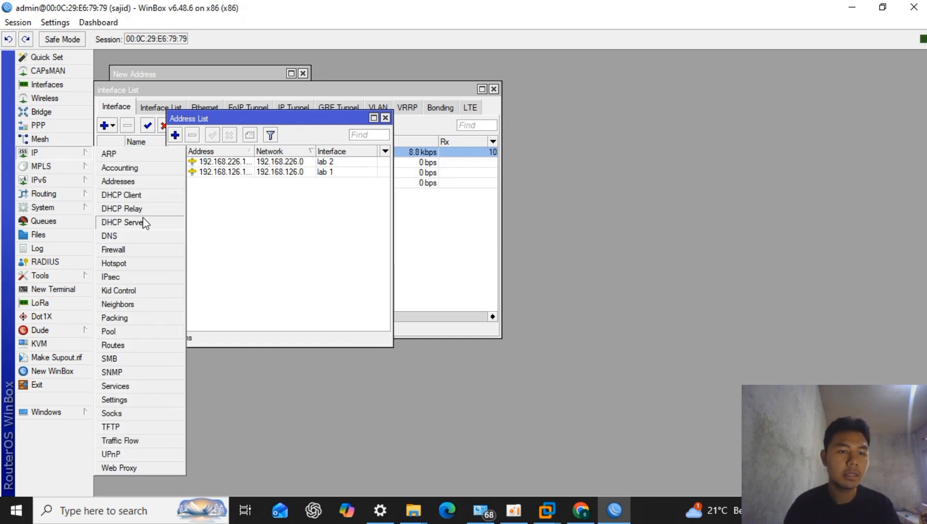
left_click(151, 194)
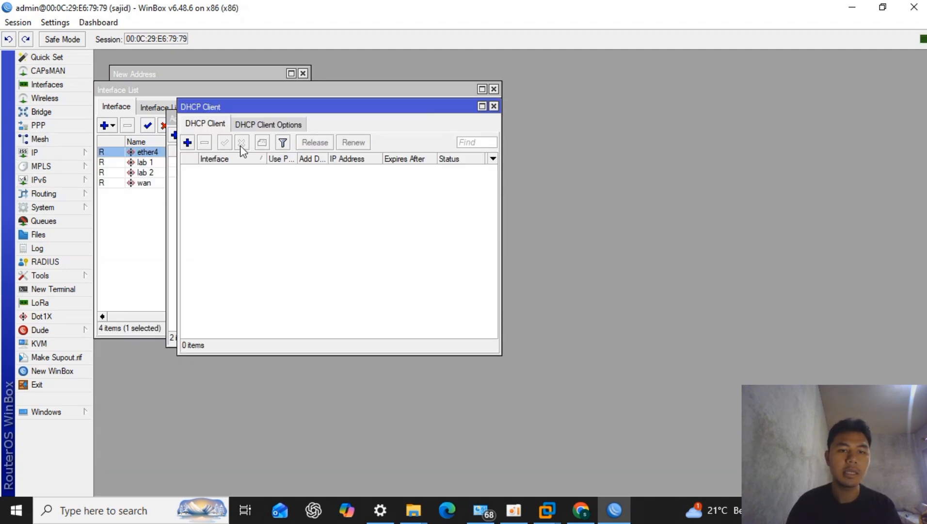
left_click(187, 143)
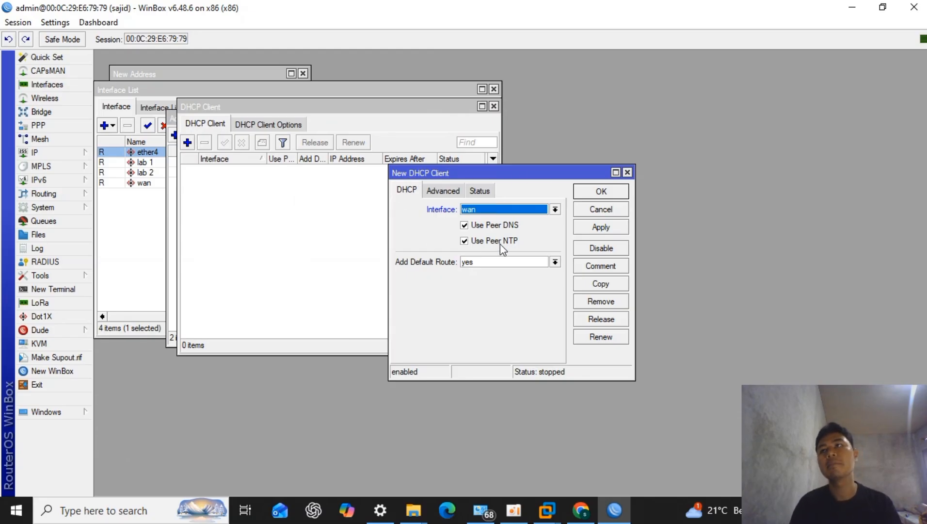
left_click(596, 193)
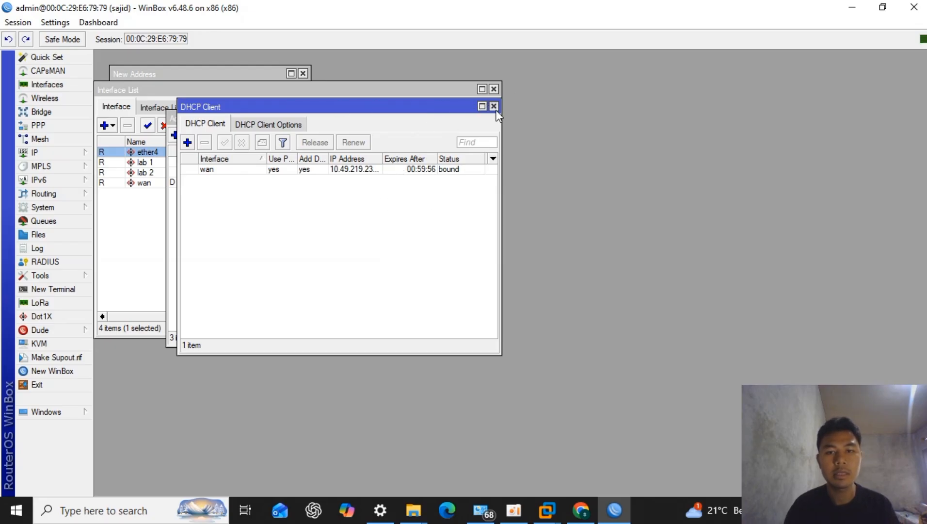
left_click(493, 107)
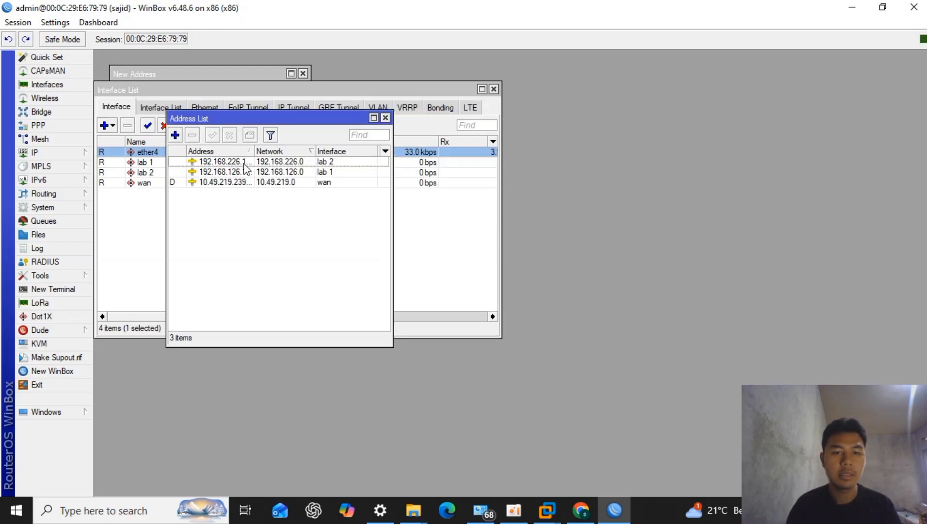
- Set the DNS server to 8.8.8.8 and allow remote requests in the DNS settings
left_click(36, 140)
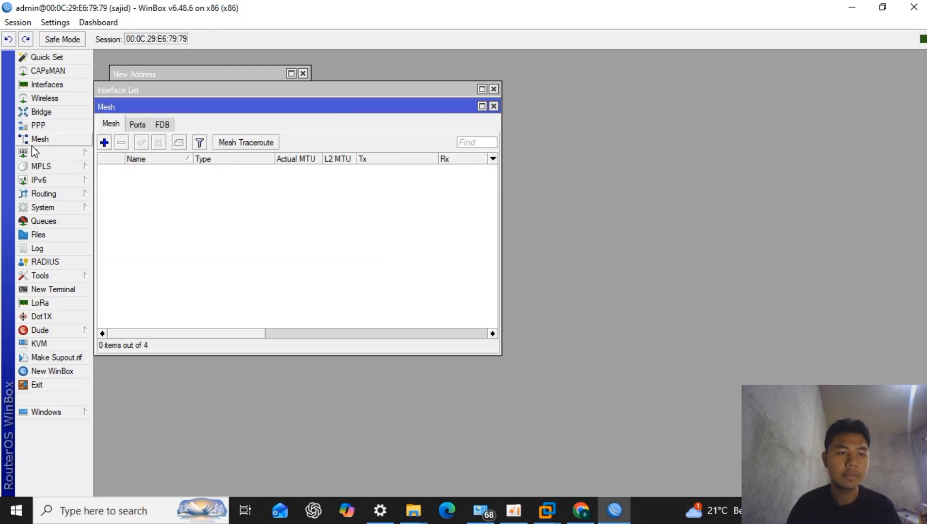
left_click(34, 152)
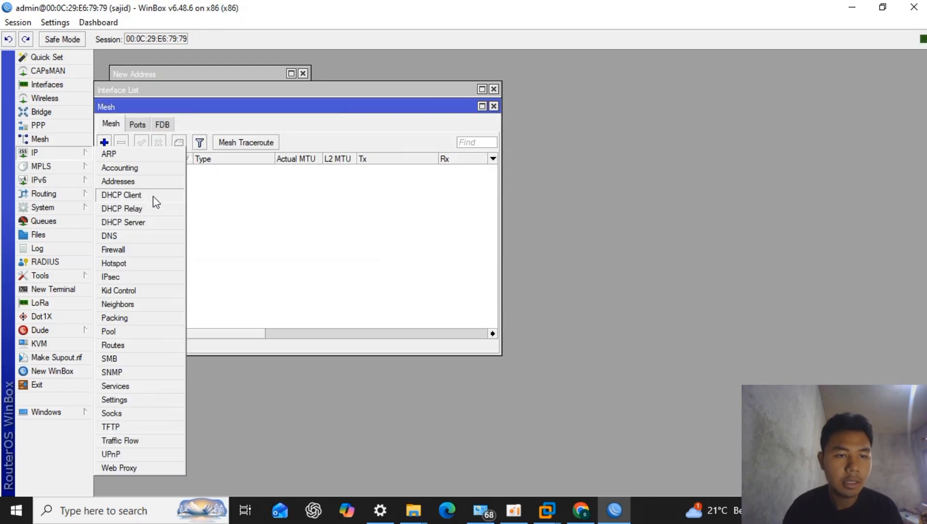
left_click(152, 238)
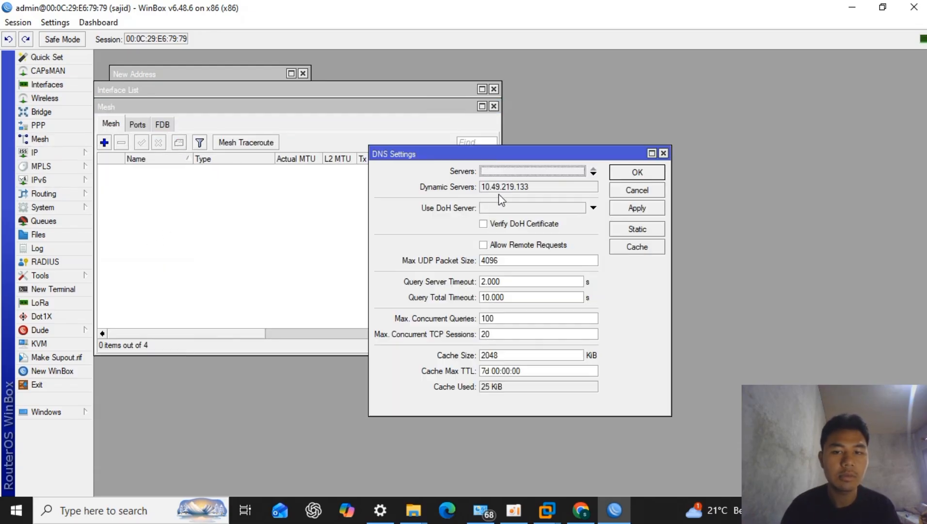
left_click(518, 170)
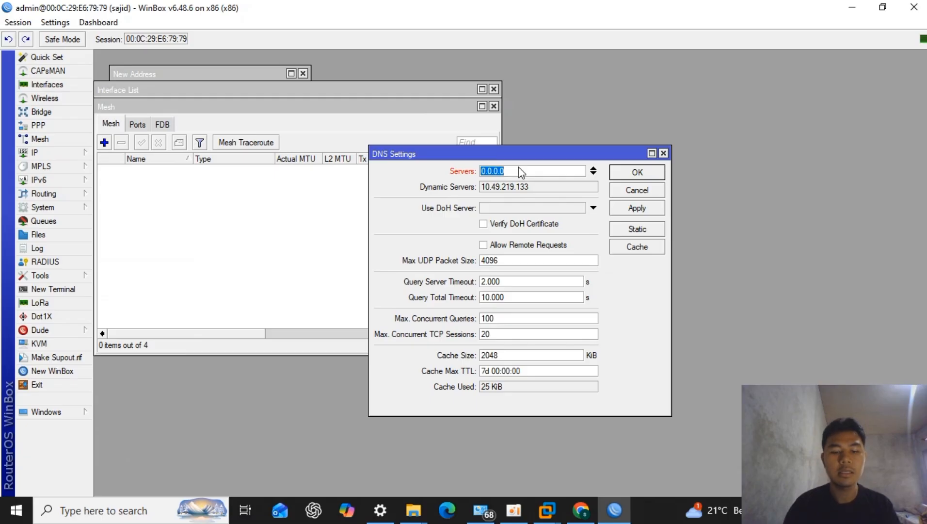
key("BackSpace")
type("8.8.8.8")
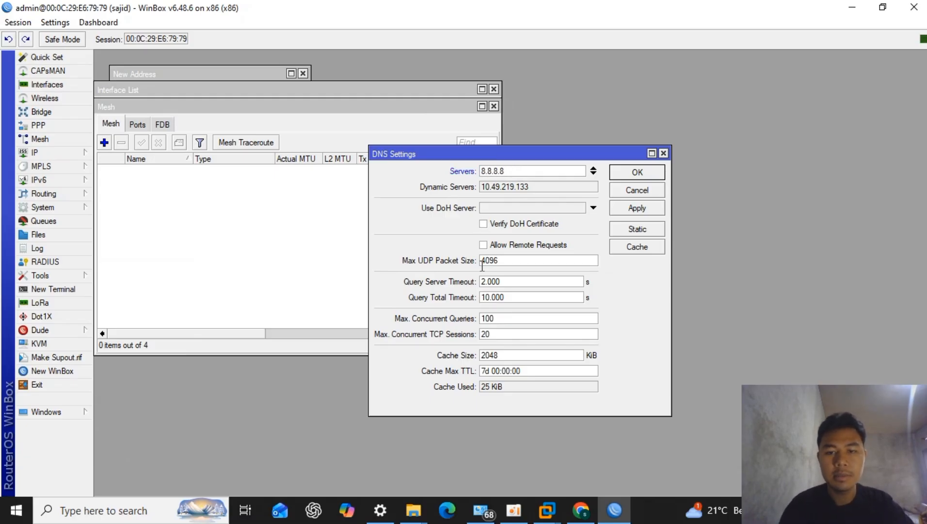
left_click(489, 246)
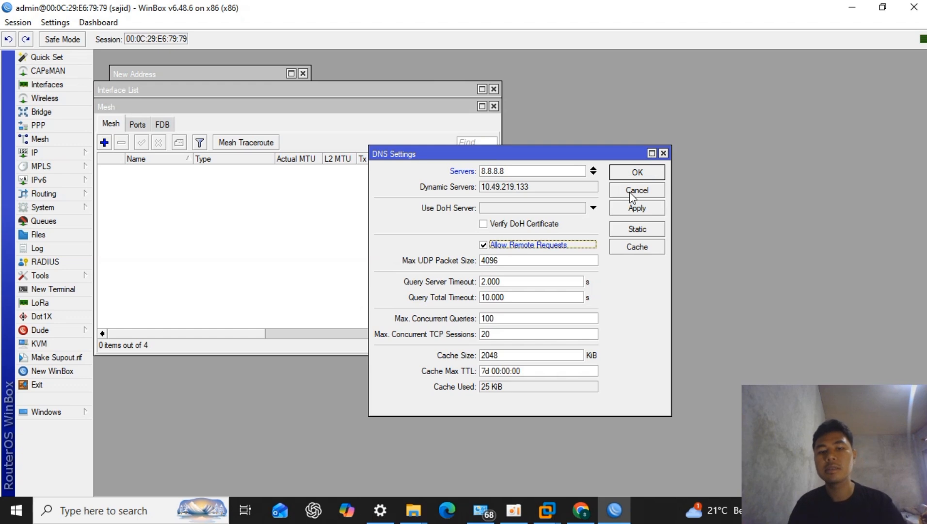
left_click(631, 176)
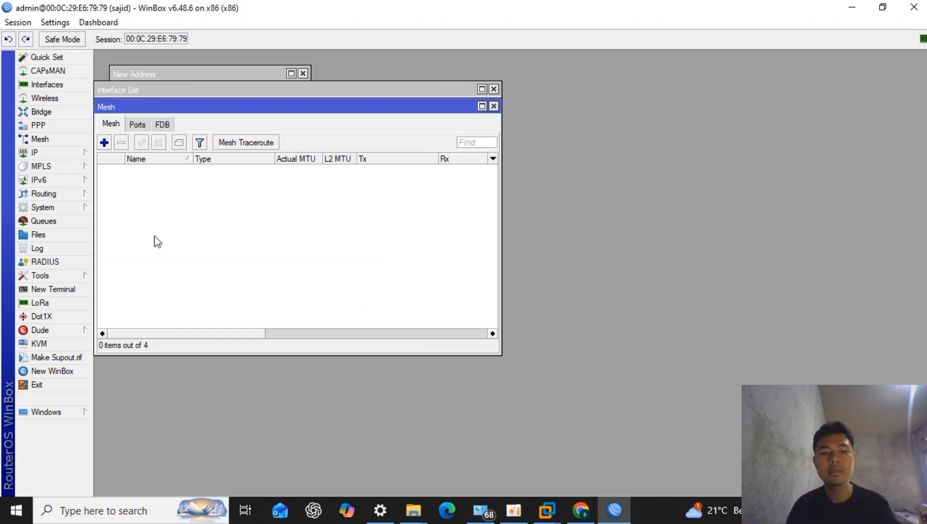
- Add a firewall NAT rule with chain srcnat, out interface wan and action masquerade
left_click(42, 151)
left_click(132, 248)
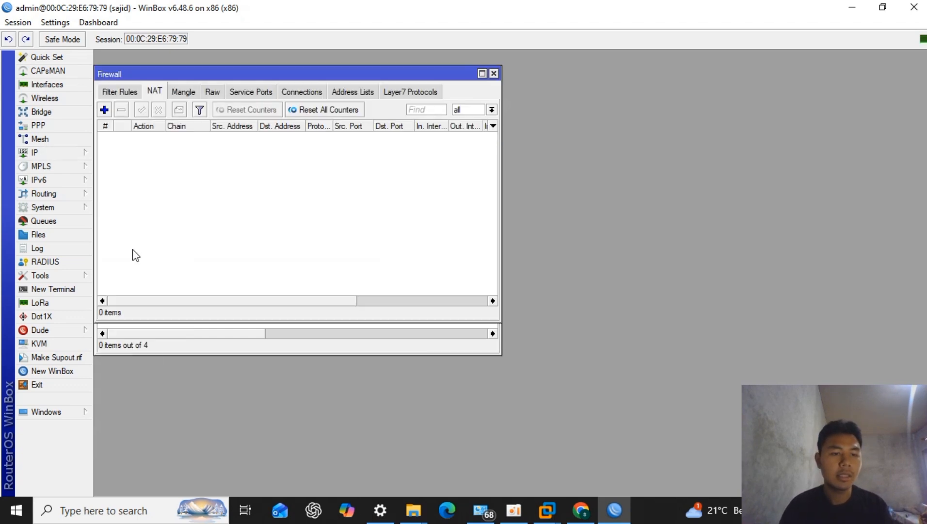
left_click(104, 110)
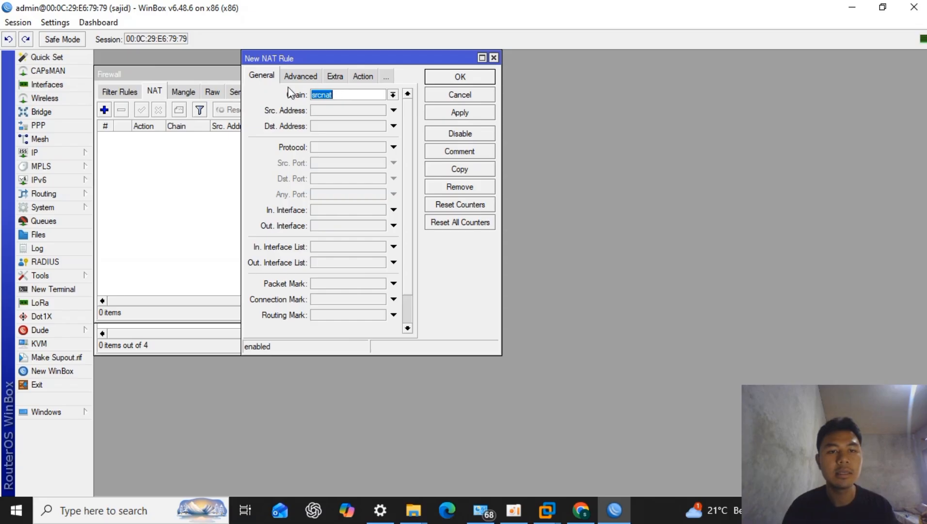
left_click(330, 231)
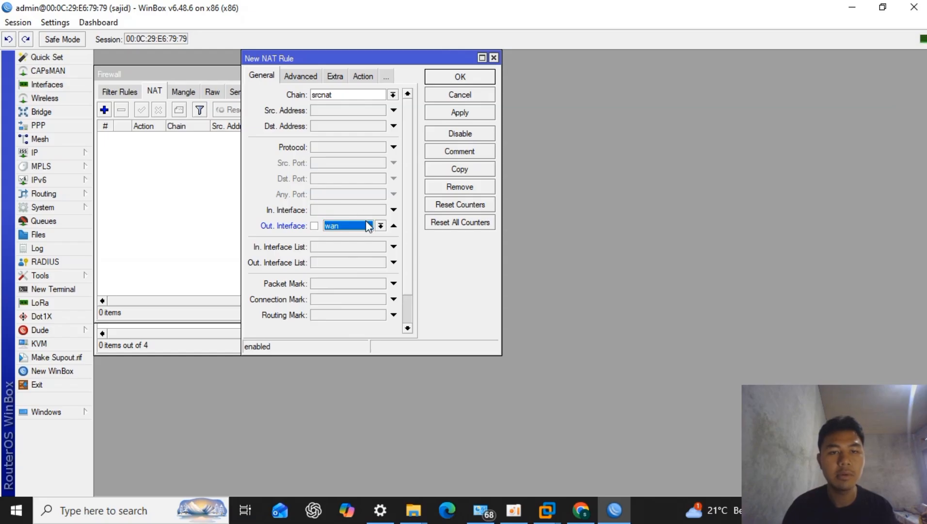
left_click(369, 76)
left_click(351, 94)
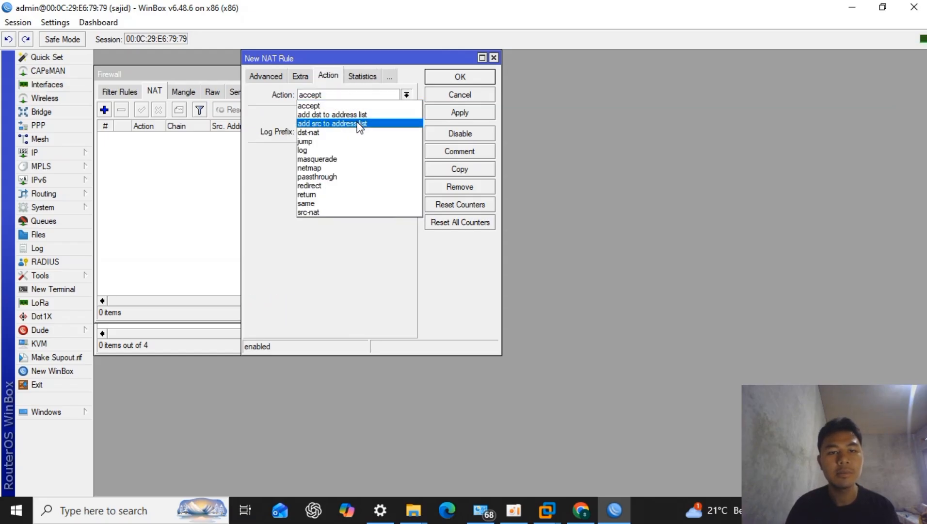
left_click(356, 159)
left_click(473, 79)
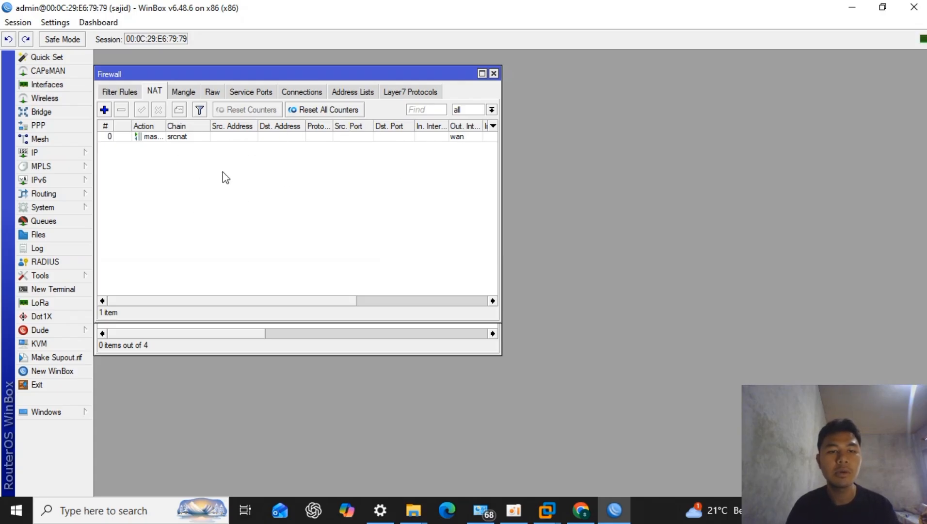
- Set up a DHCP server on the lab 1 interface with address space 192.168.126.0/24, accepting the suggested settings
left_click(65, 150)
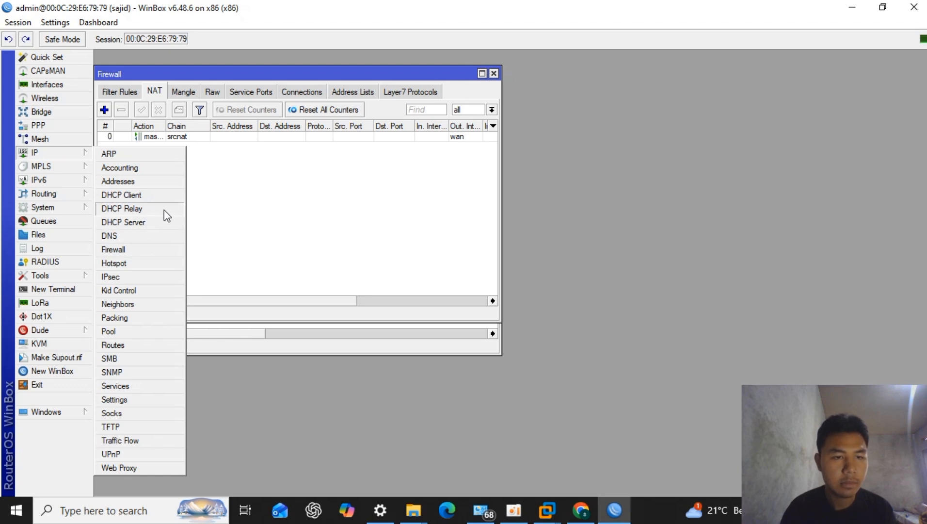
left_click(158, 228)
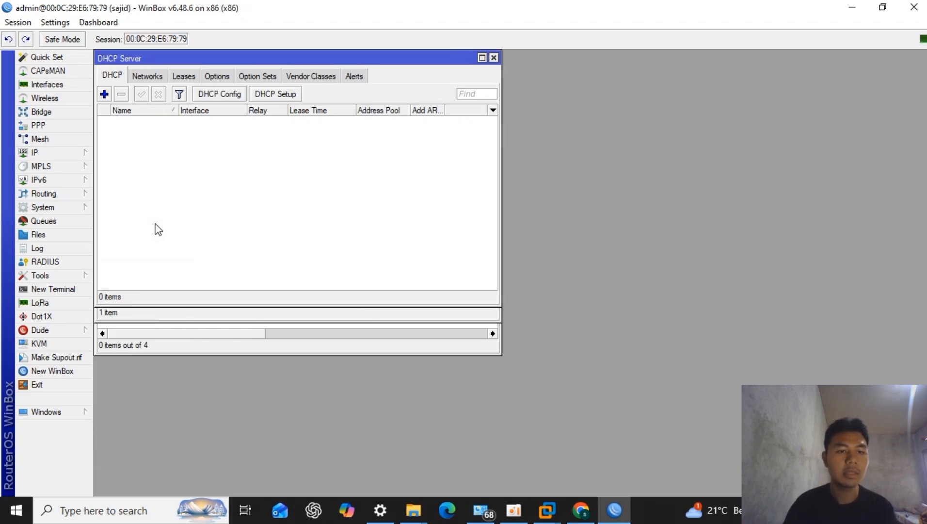
left_click(264, 94)
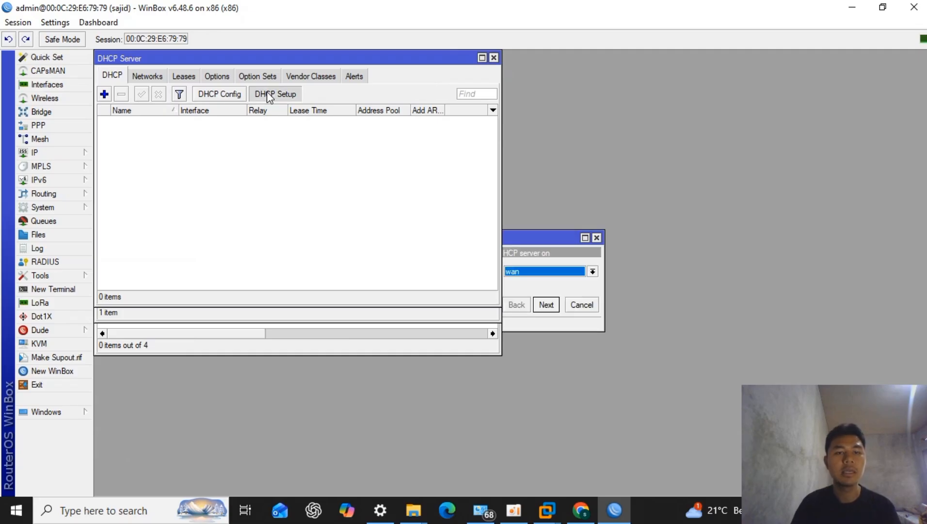
left_click(547, 275)
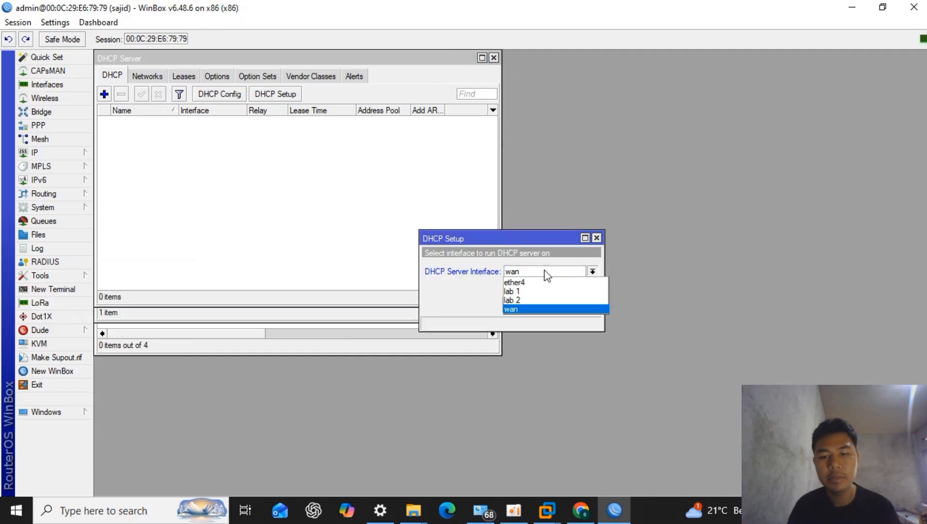
left_click(523, 292)
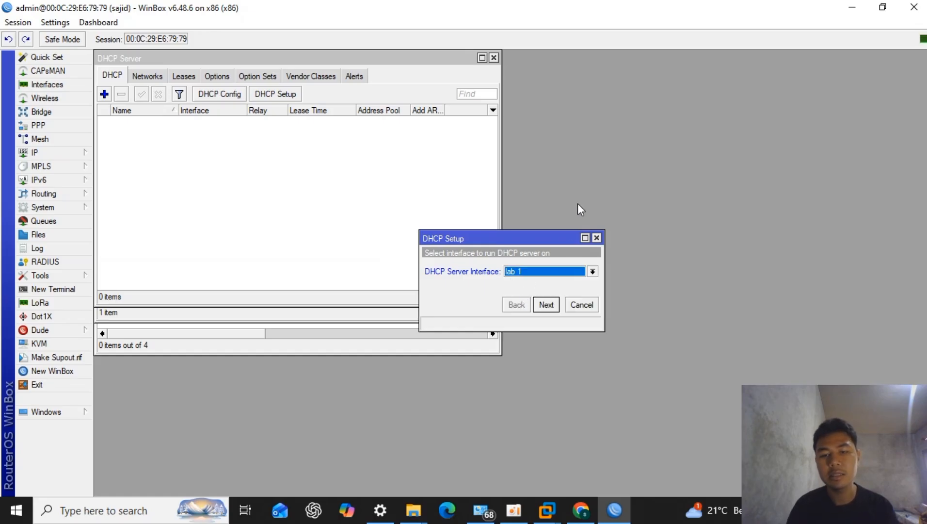
left_click(550, 301)
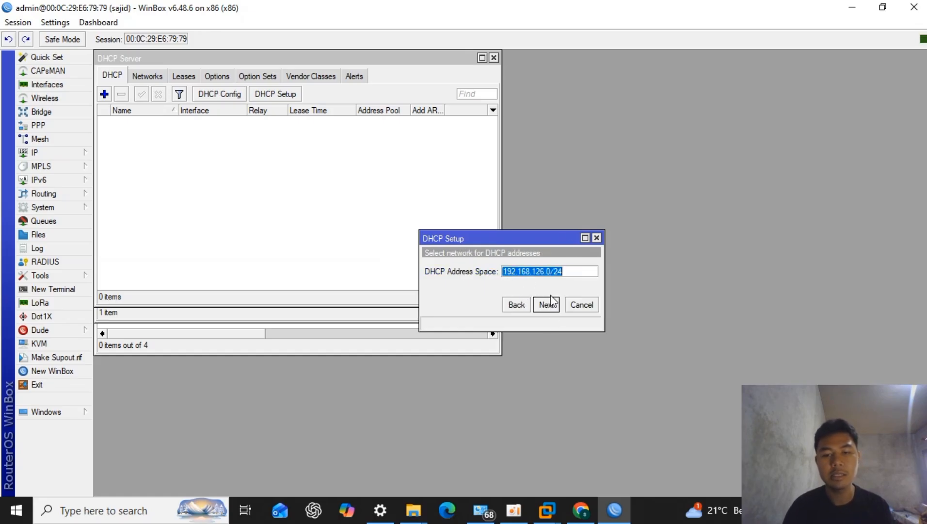
left_click(551, 302)
left_click(547, 306)
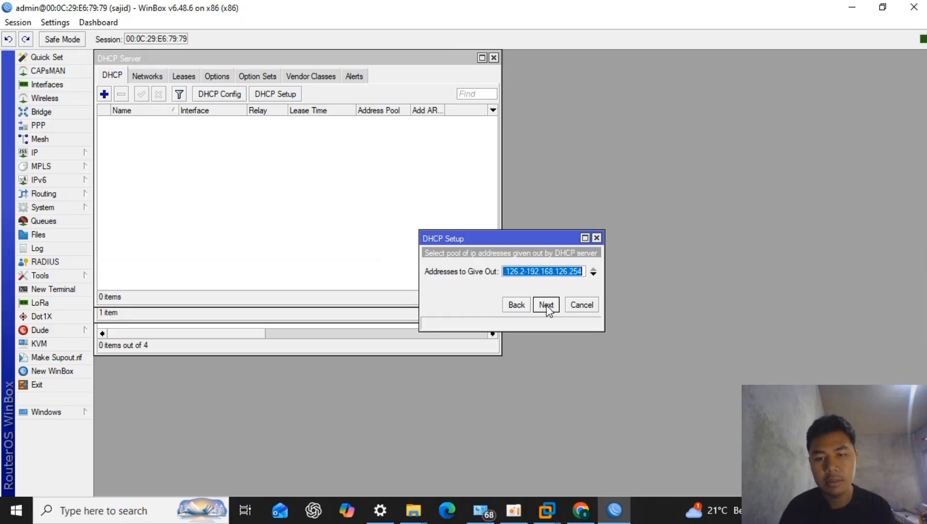
left_click(547, 306)
left_click(547, 304)
left_click(547, 304)
left_click(512, 270)
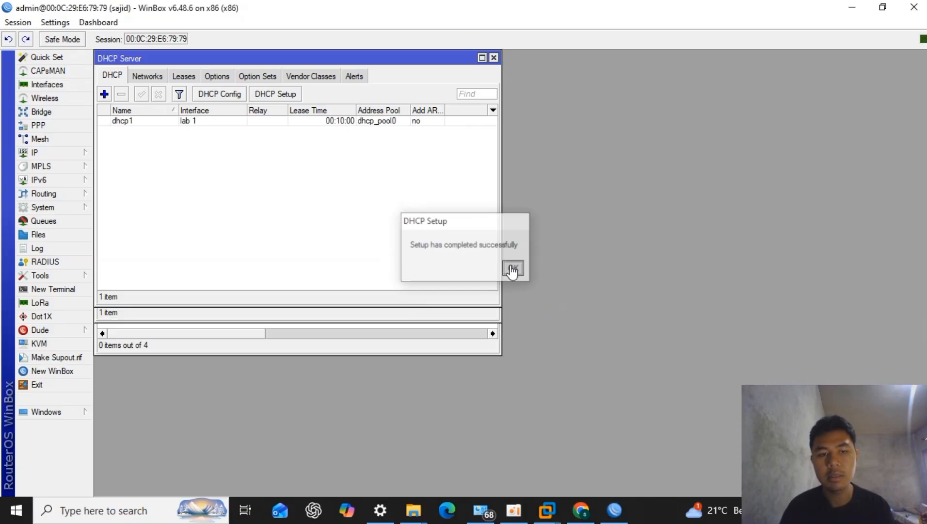
- Set up a DHCP server on the lab 2 interface, accepting all the suggested settings
left_click(286, 96)
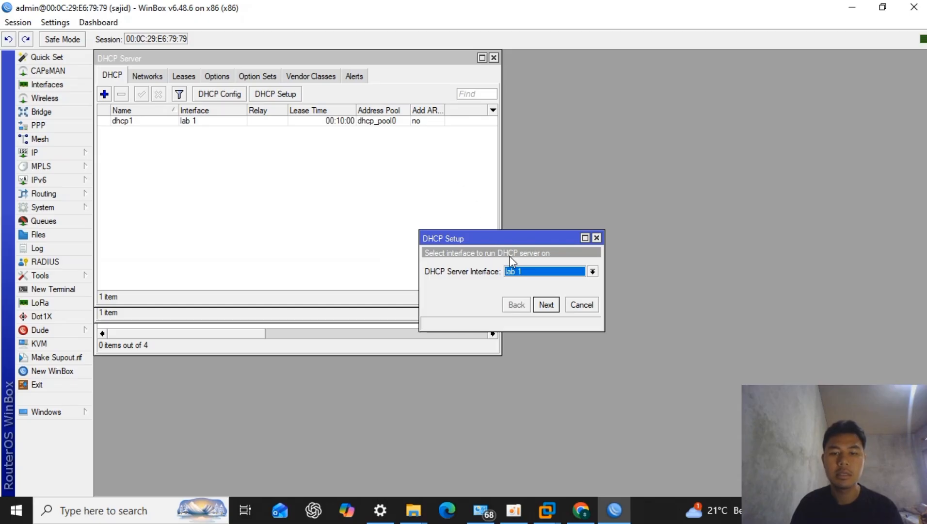
left_click(525, 272)
left_click(534, 299)
left_click(545, 304)
left_click(545, 305)
left_click(546, 305)
left_click(546, 304)
left_click(546, 304)
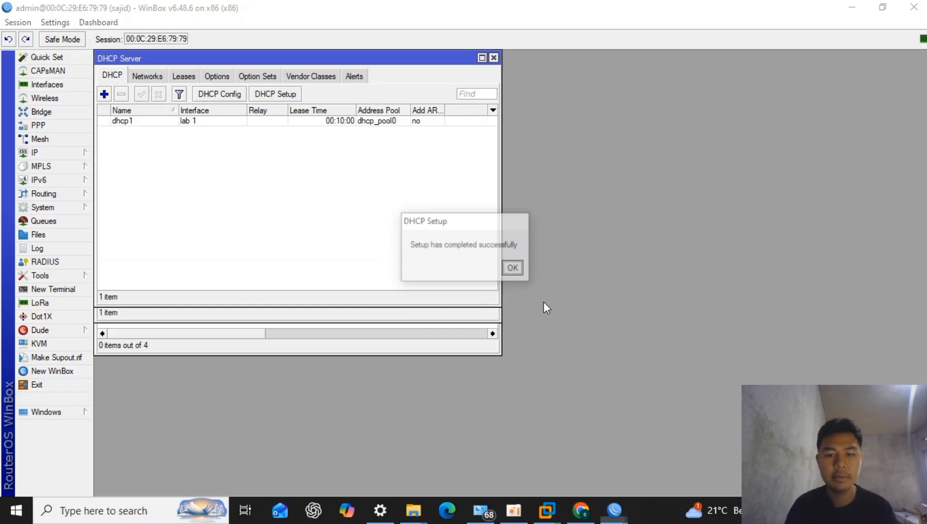
left_click(512, 268)
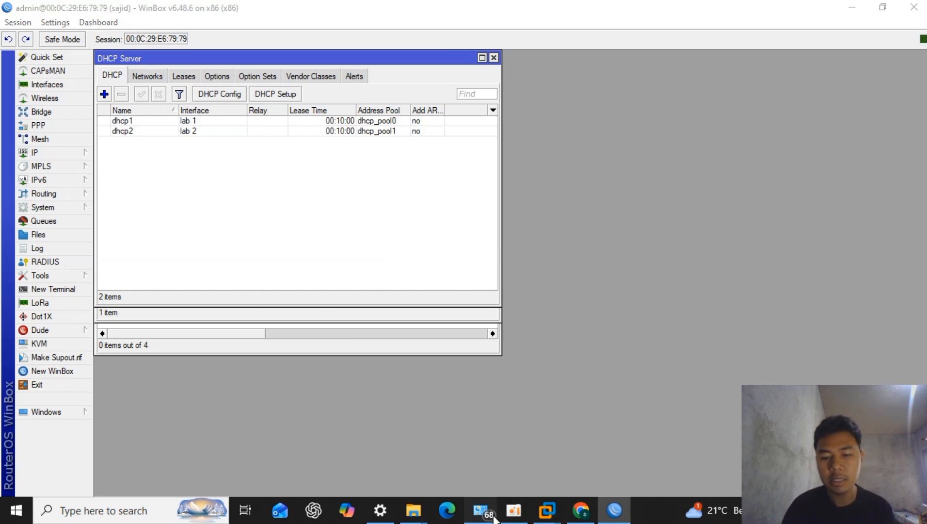
- Switch to Windows Network Connections, enable the VMware Network Adapters VMnet1 and VMnet2, and refresh the list
left_click(480, 510)
right_click(436, 337)
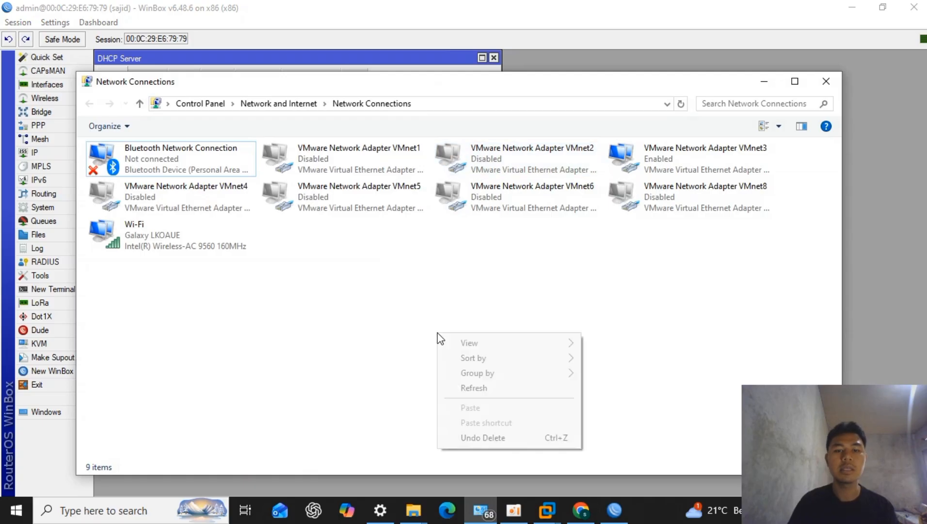
left_click(505, 385)
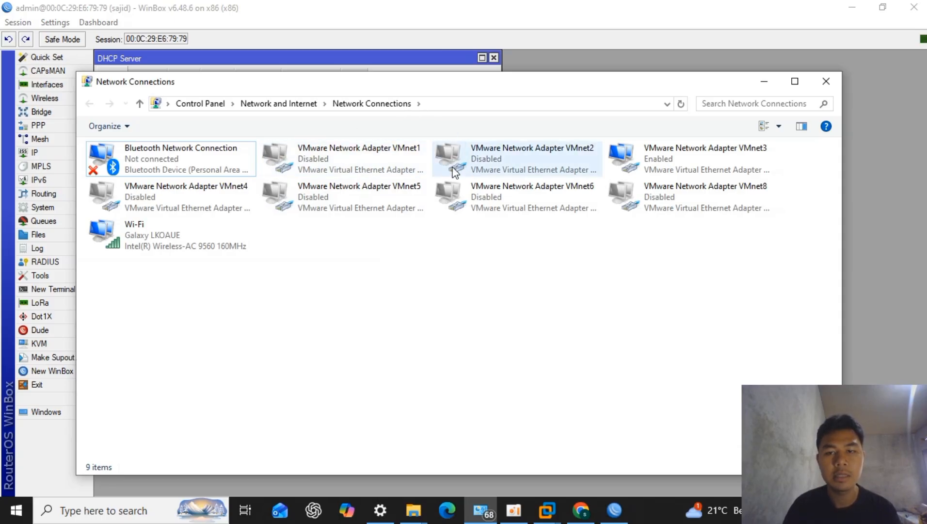
left_click(357, 164)
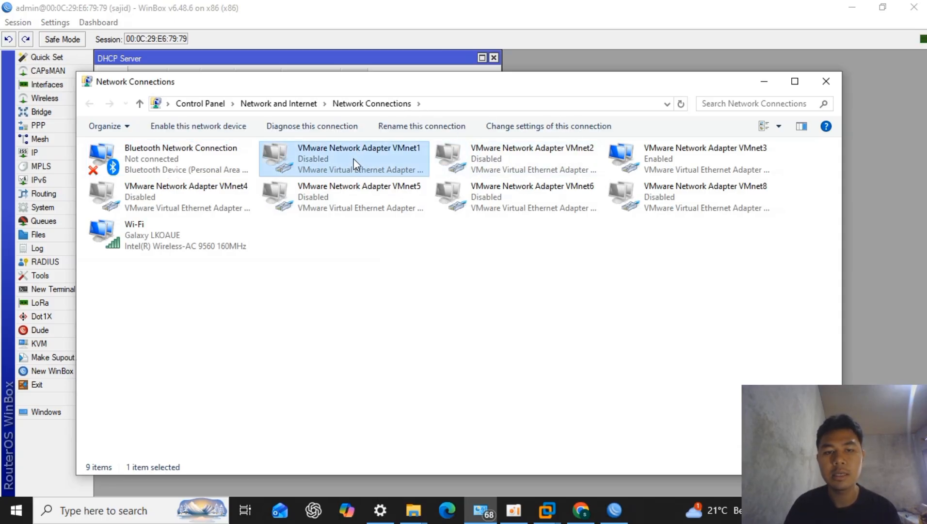
double_click(356, 164)
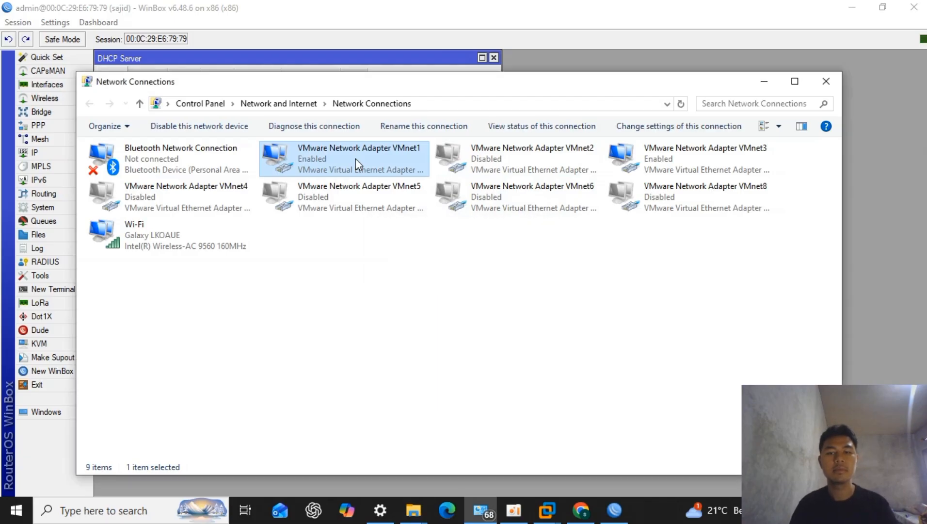
double_click(517, 163)
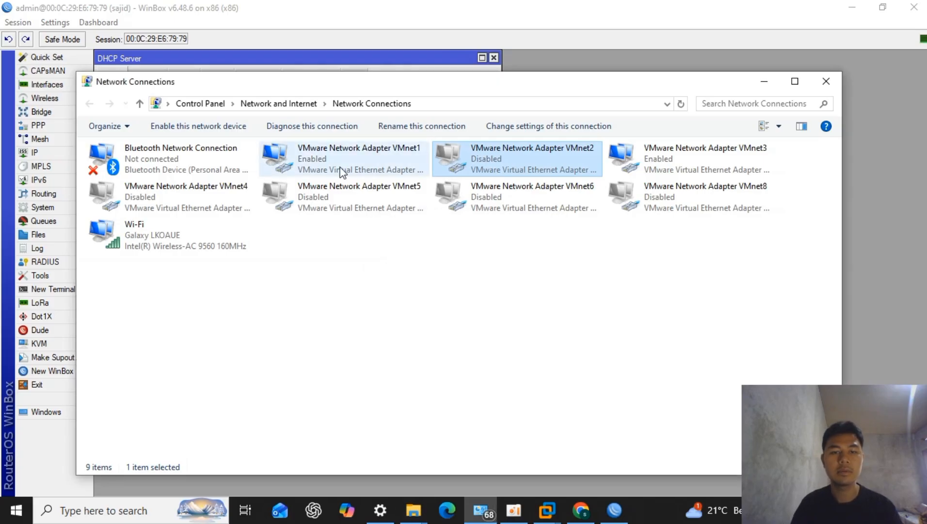
right_click(434, 367)
left_click(494, 421)
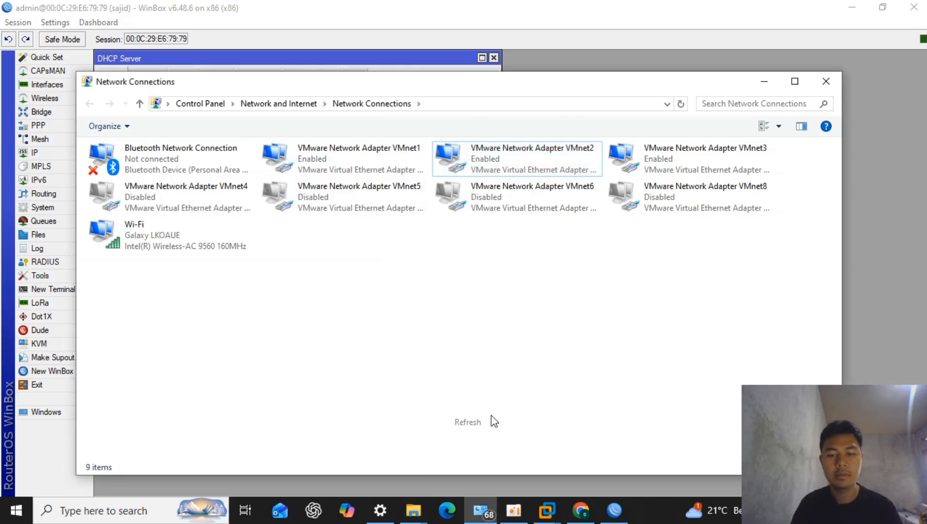
- Check the network connection details of the VMnet1 and VMnet2 adapters for their DHCP-assigned addresses, and return to WinBox
left_click(377, 166)
double_click(379, 171)
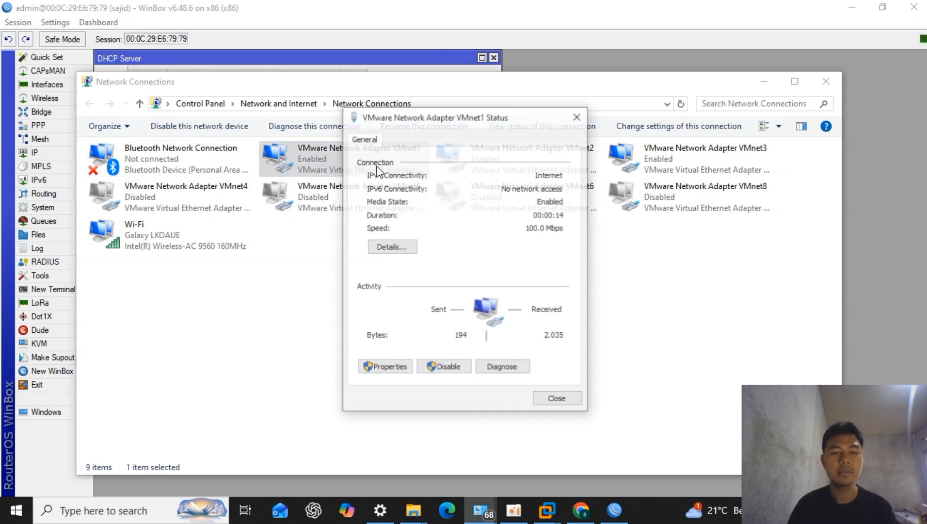
left_click(394, 245)
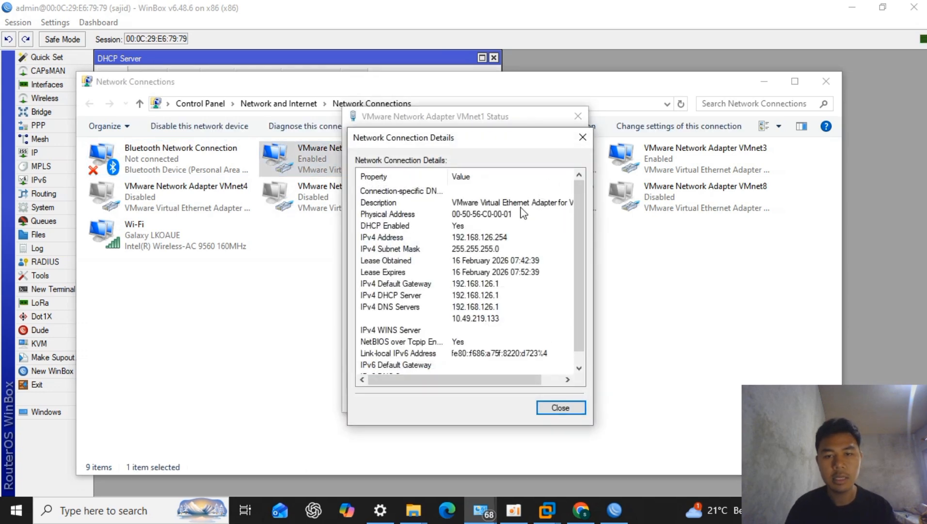
left_click(582, 138)
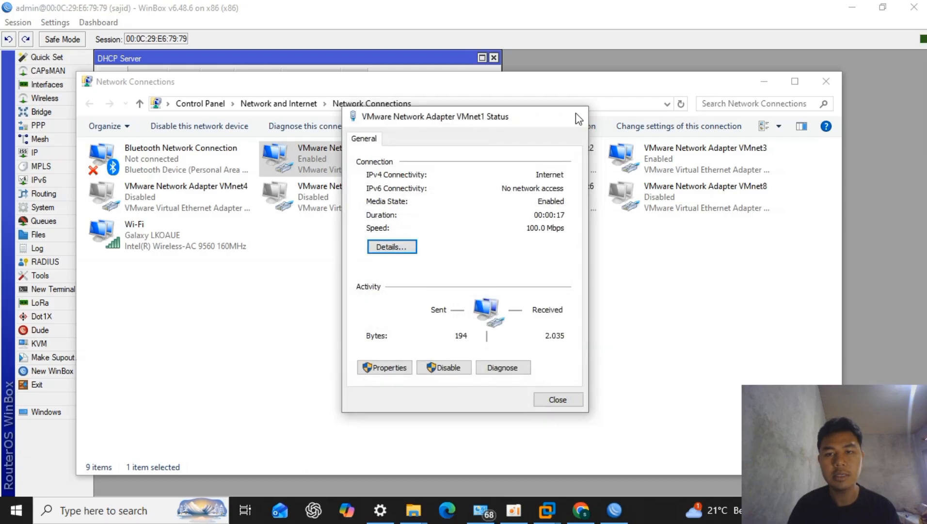
left_click(578, 116)
double_click(544, 149)
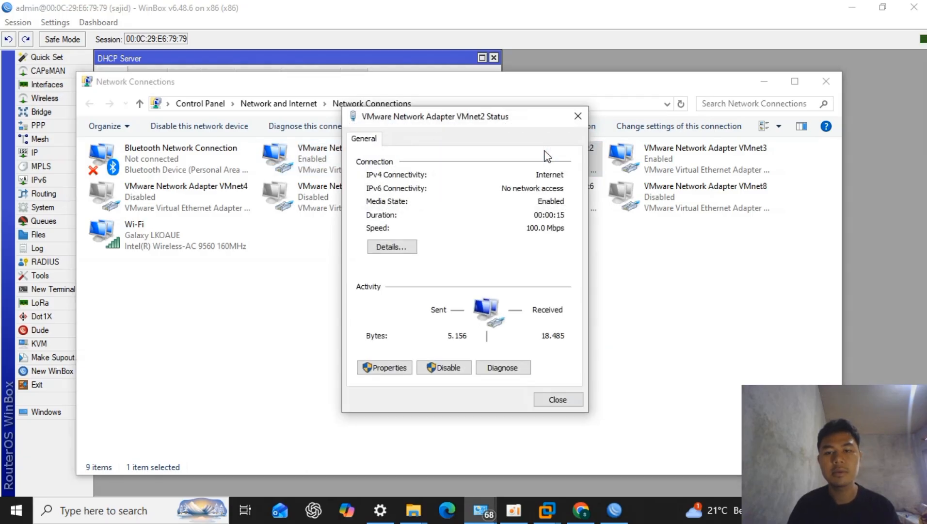
left_click(386, 248)
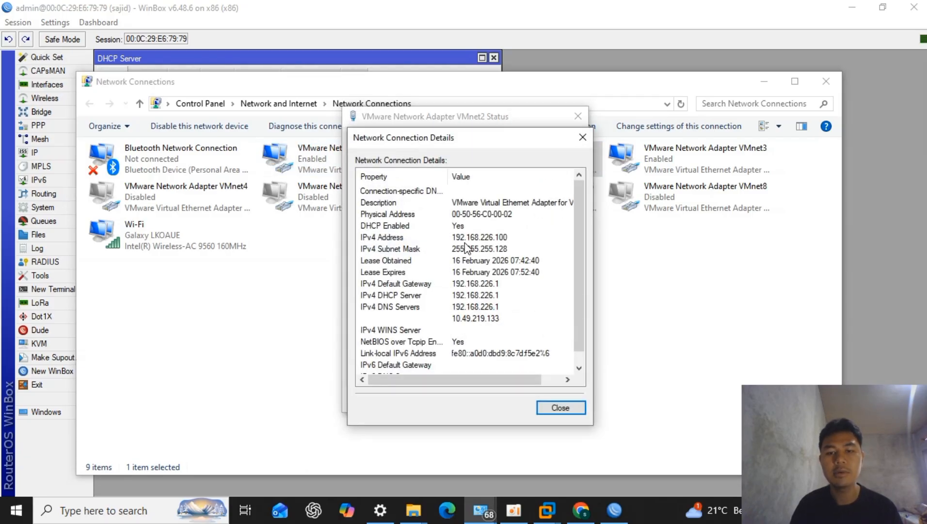
left_click(583, 138)
left_click(578, 117)
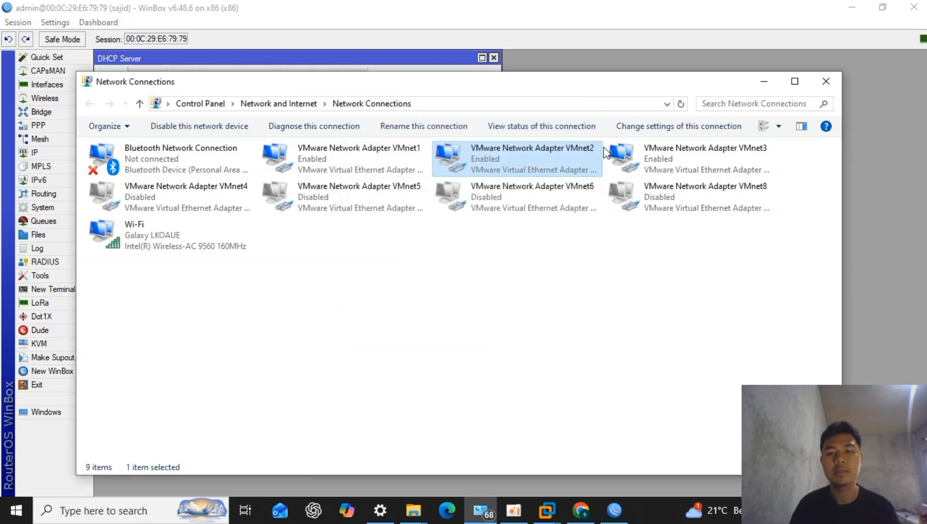
left_click(763, 85)
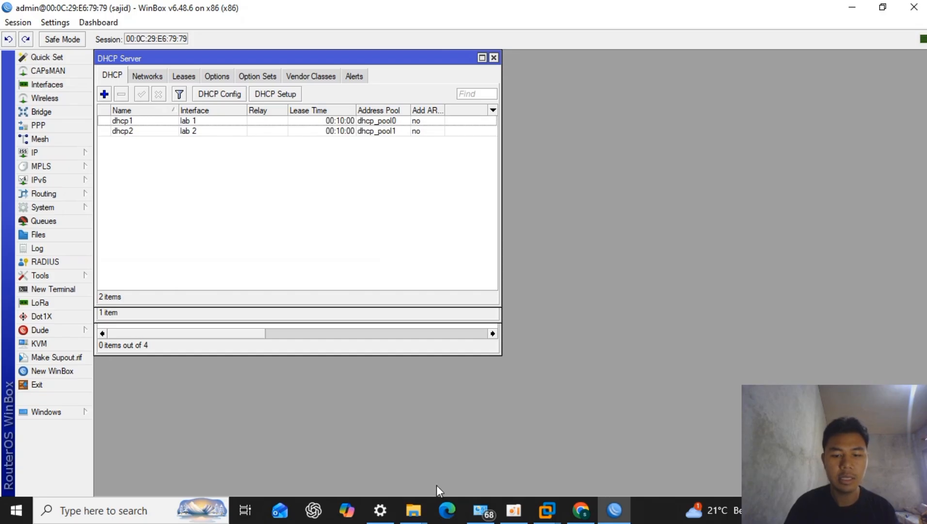
- Start a new firewall NAT rule and set its chain to dstnat
left_click(59, 152)
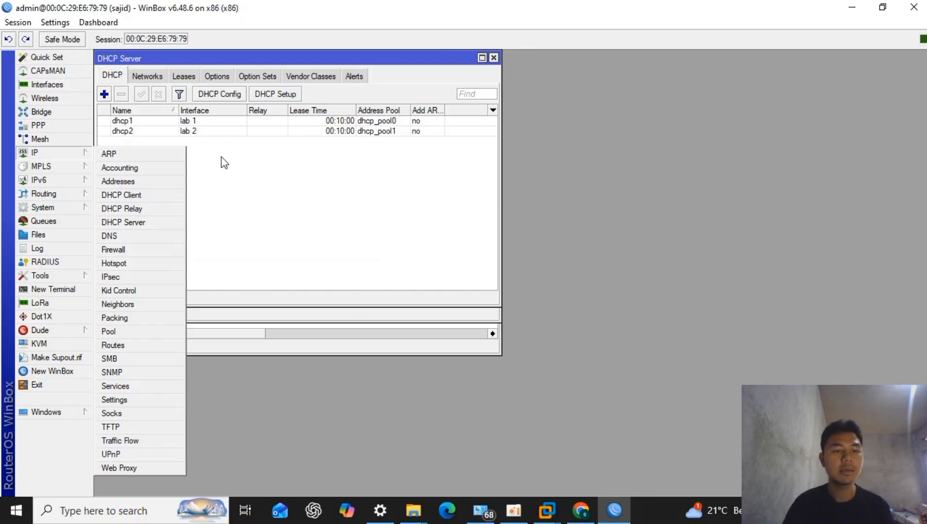
left_click(158, 256)
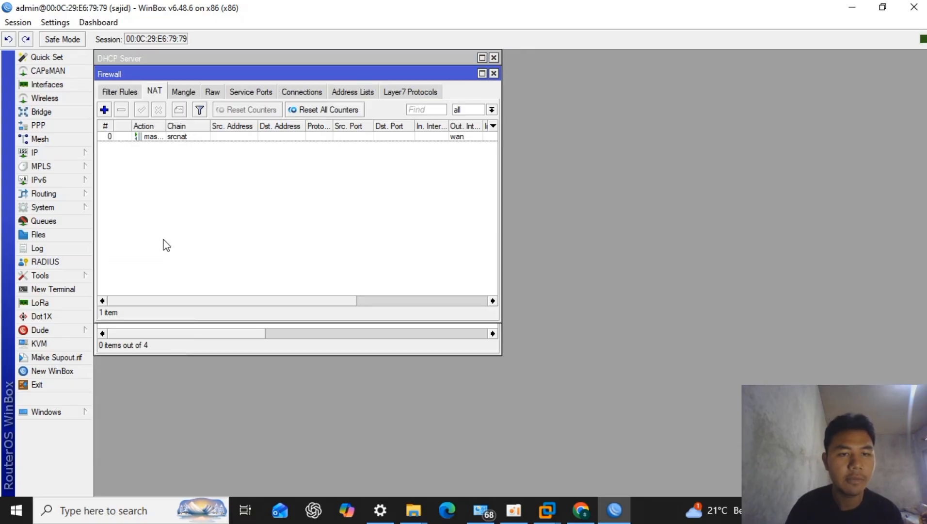
left_click(103, 109)
left_click(277, 75)
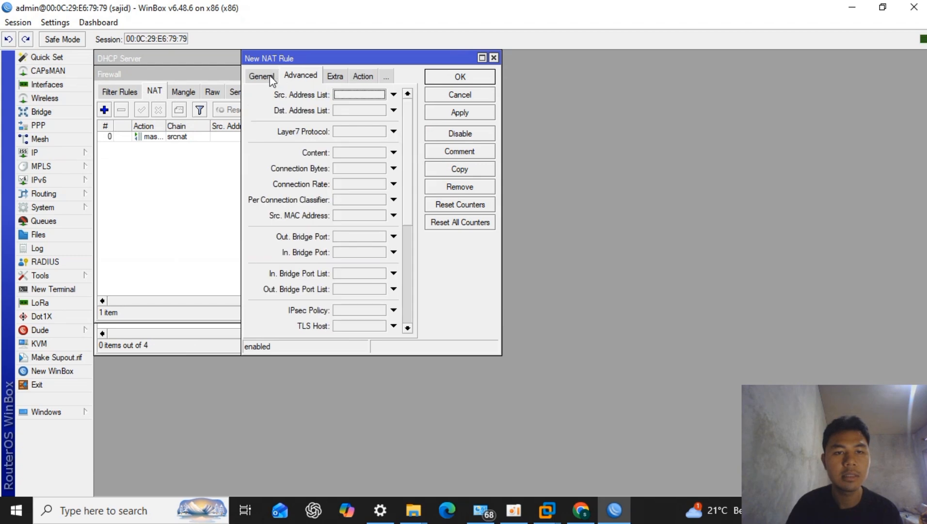
left_click(270, 77)
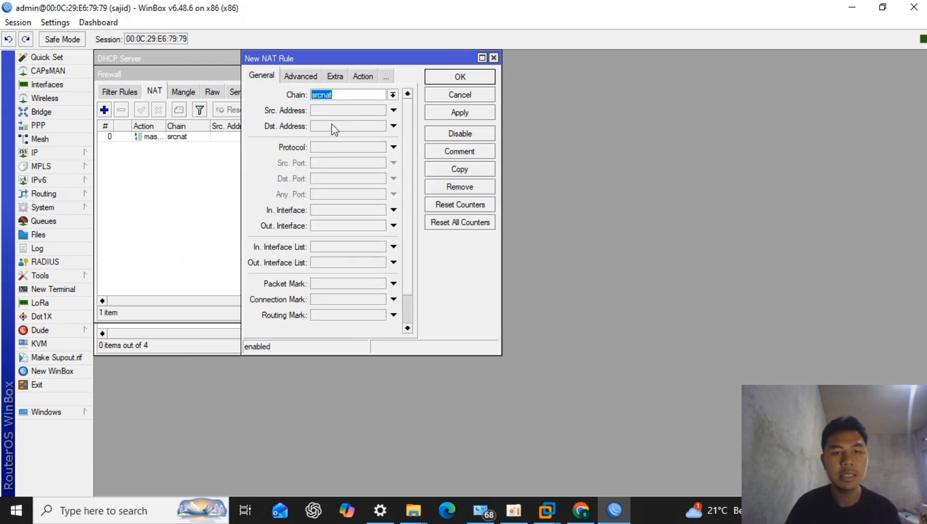
left_click(393, 94)
left_click(390, 109)
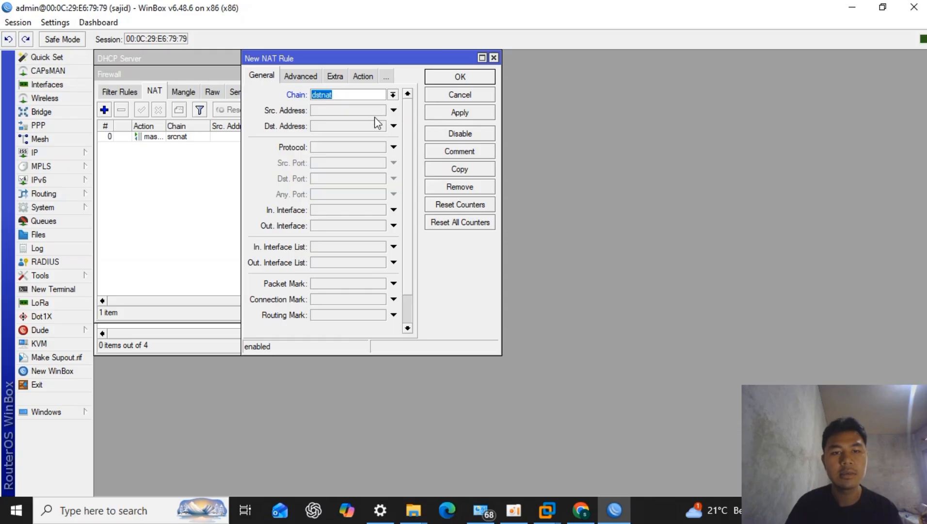
- Set the NAT rule's source address to 192.168.126.0/24, protocol to 6 (tcp) and destination port to 80
left_click(353, 105)
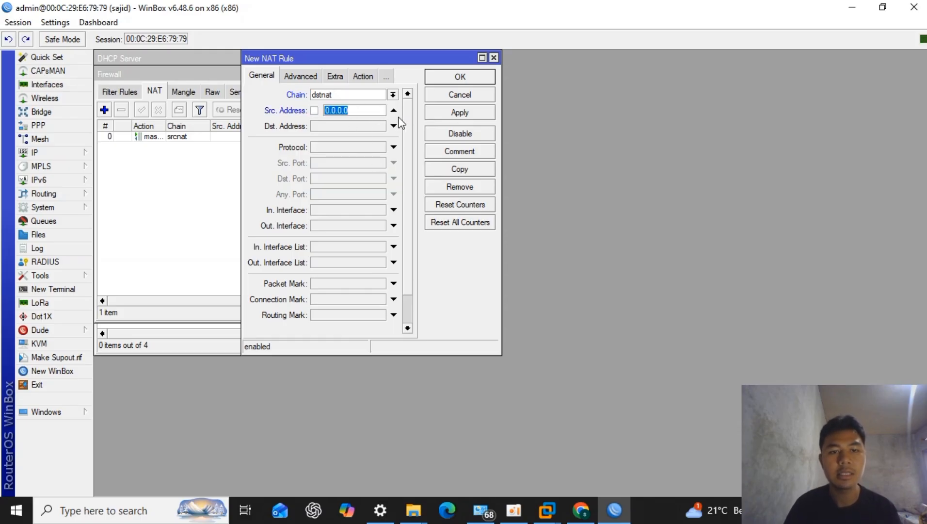
key("BackSpace")
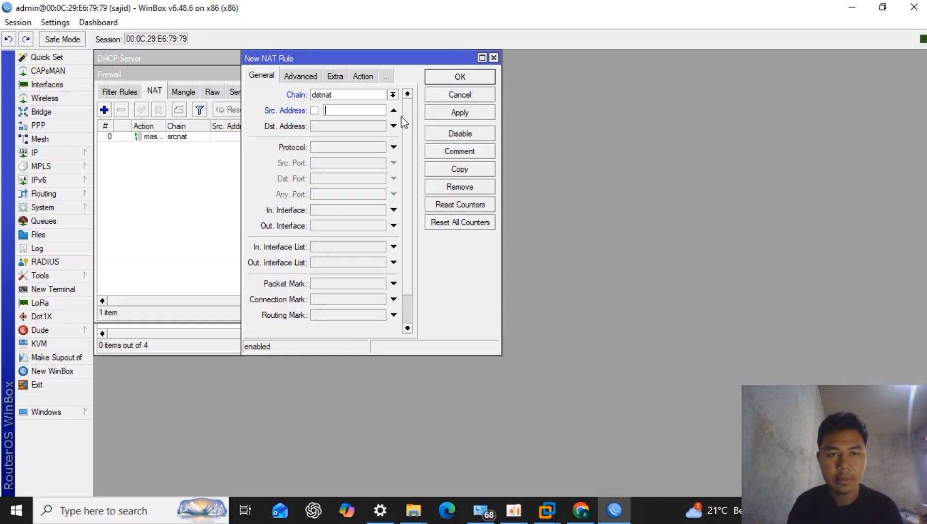
type("192.1")
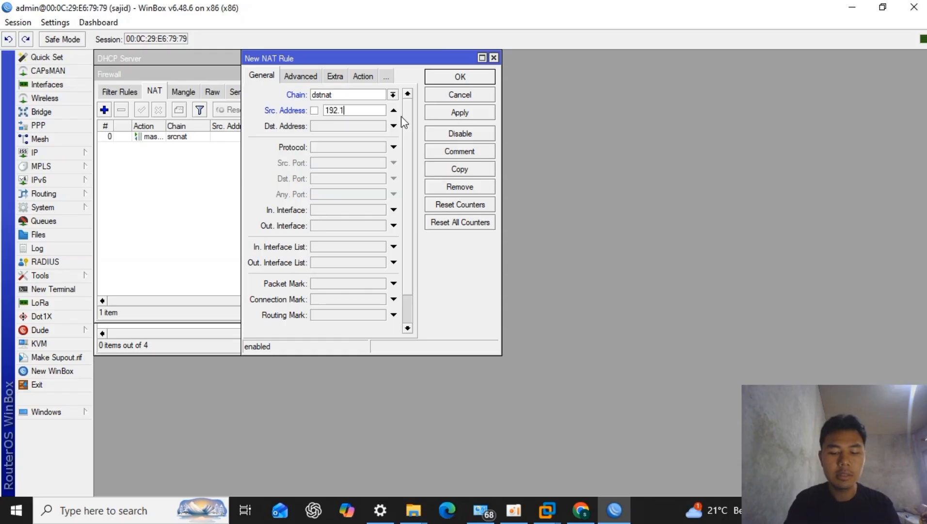
type("68.126.0/24")
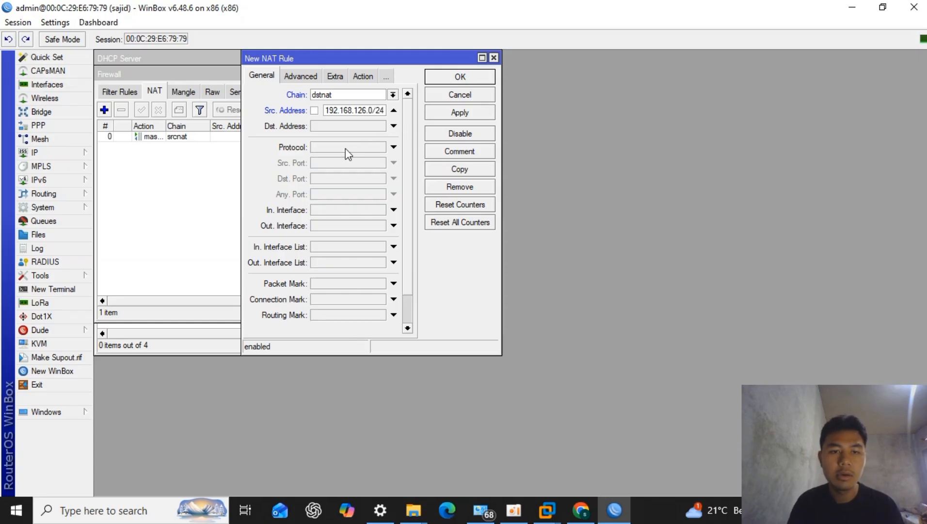
left_click(346, 149)
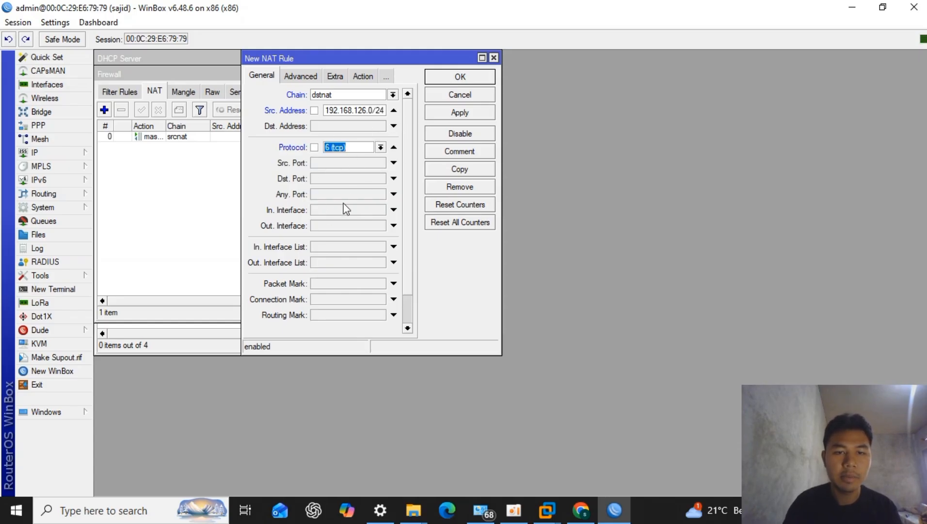
left_click(349, 185)
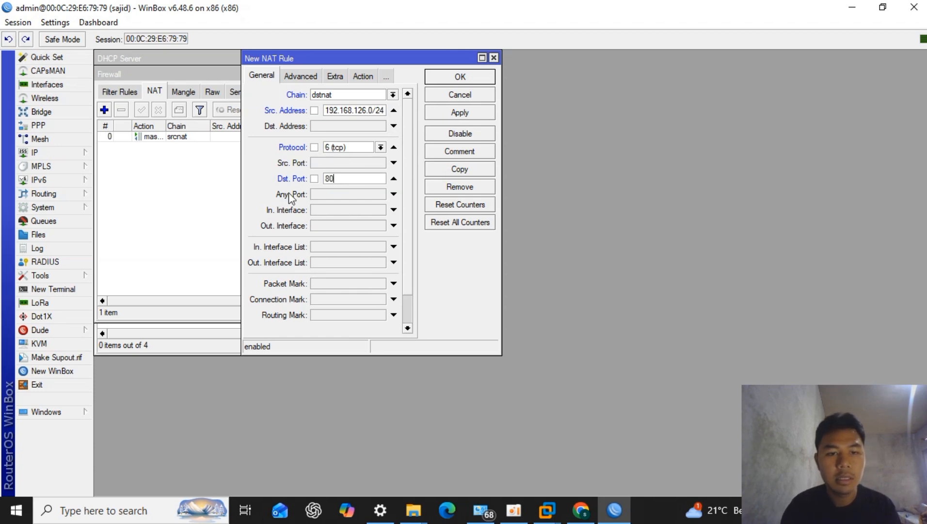
- Set the NAT rule's incoming interface to lab 1
left_click(328, 211)
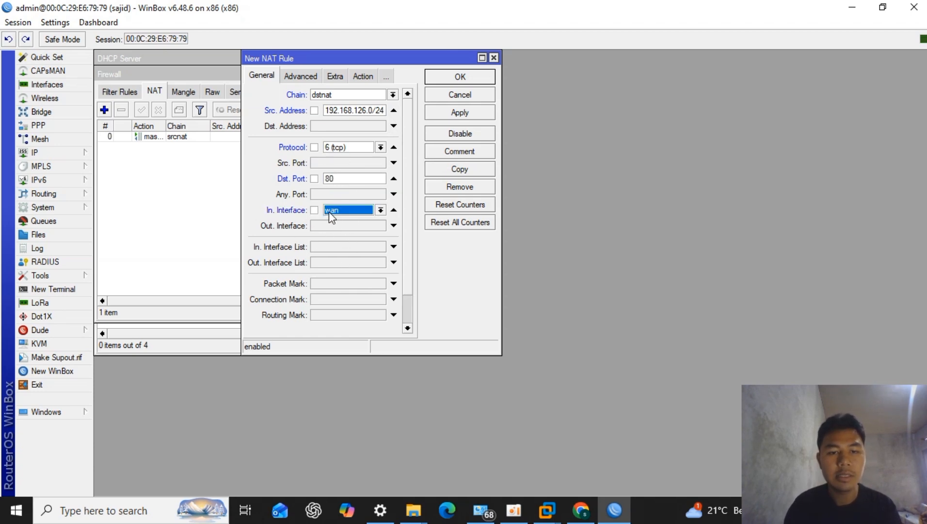
left_click(359, 214)
left_click(372, 268)
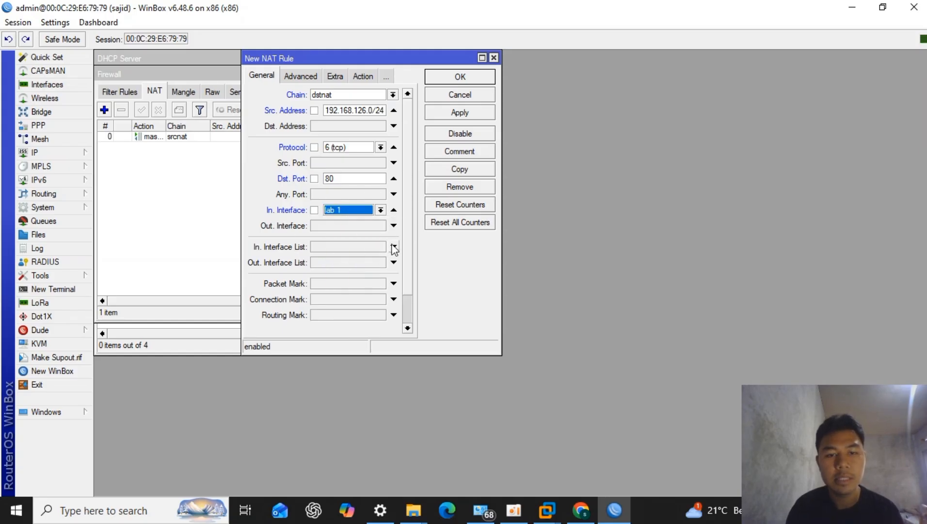
- Set the NAT rule's action to redirect and clear its default target port range
left_click(358, 81)
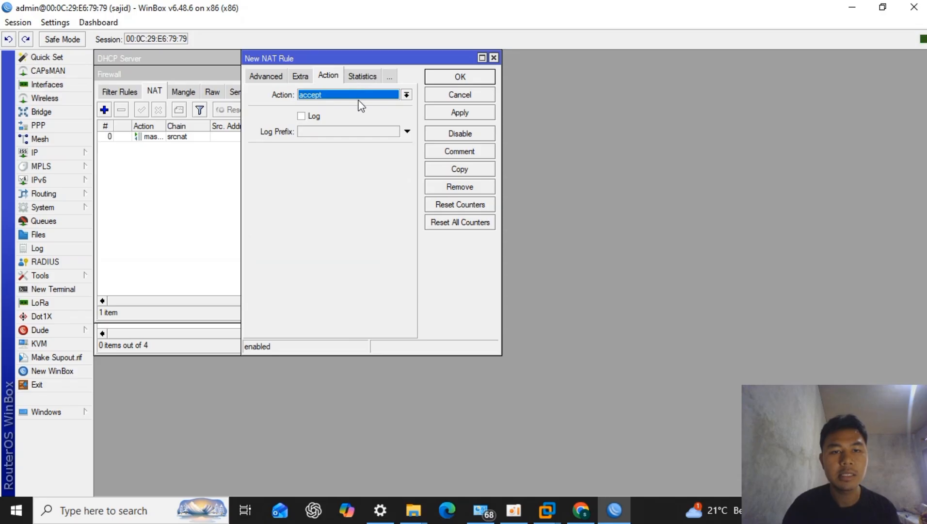
left_click(359, 97)
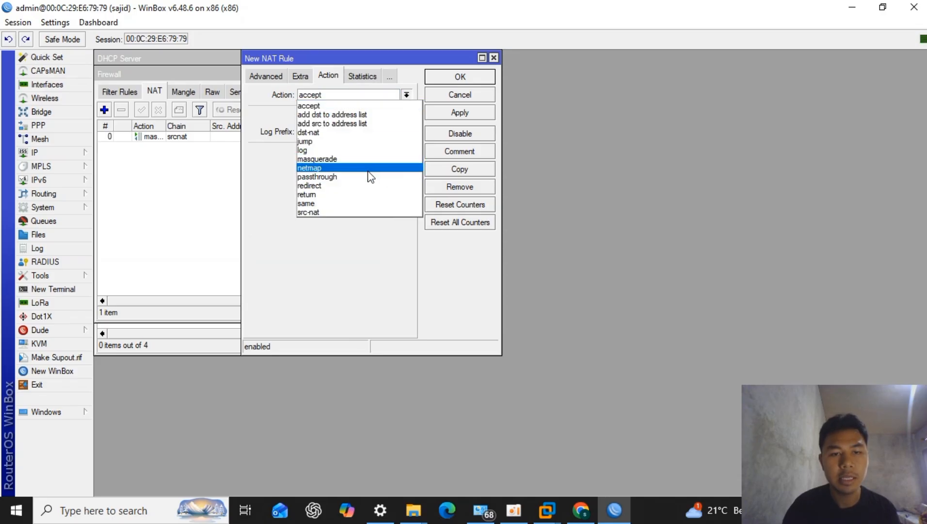
left_click(367, 185)
left_click(369, 154)
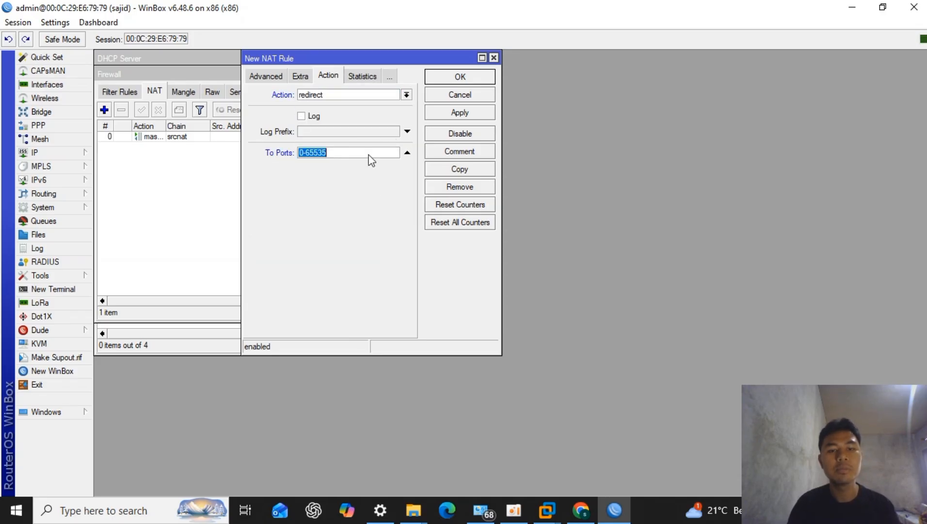
key("BackSpace")
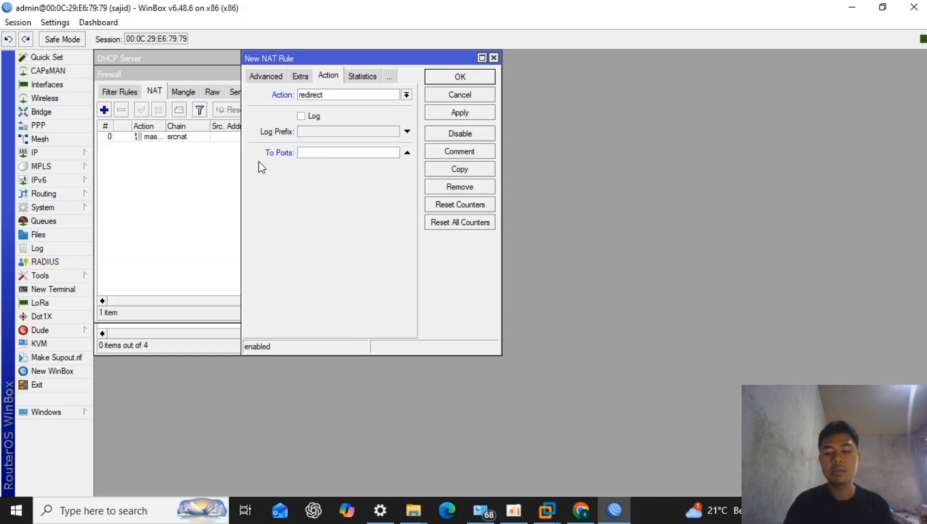
type("8080")
key("BackSpace")
key("BackSpace")
key("BackSpace")
key("BackSpace")
type("3128")
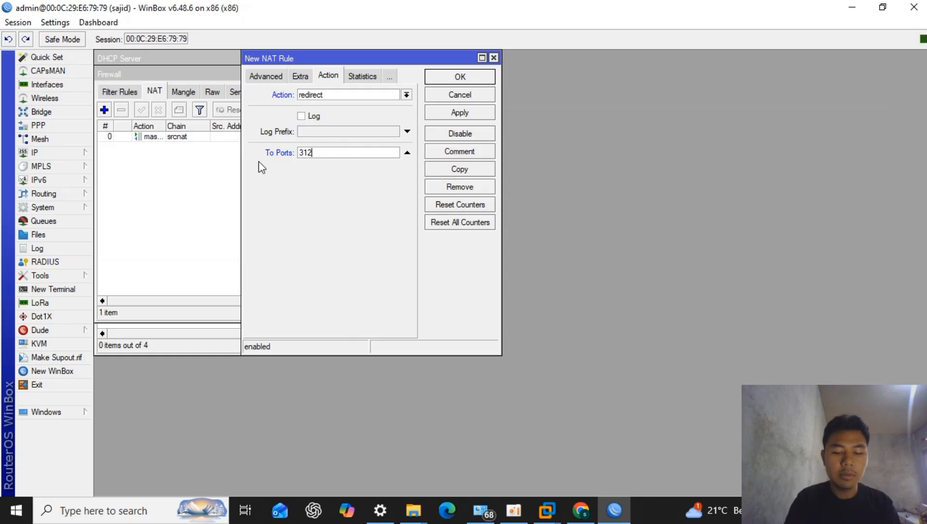
key("BackSpace")
key("BackSpace")
key("BackSpace")
key("BackSpace")
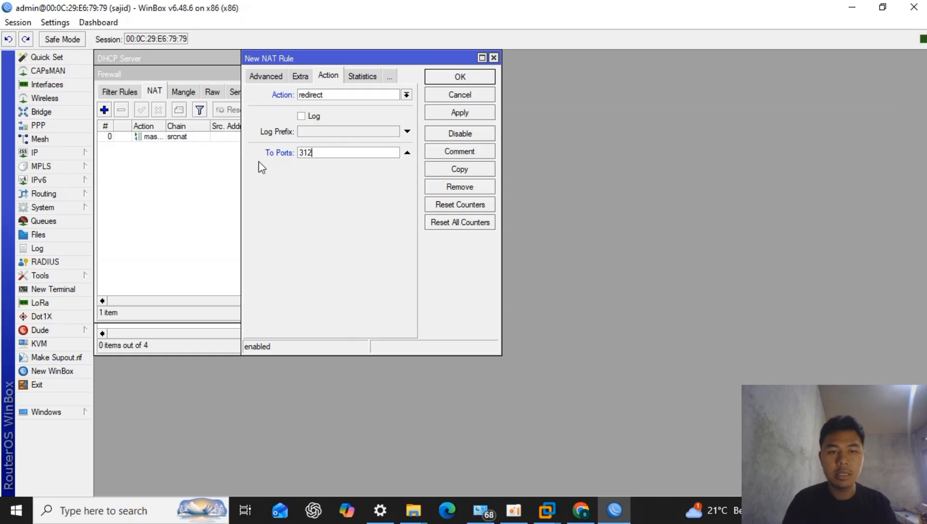
- Set the redirect's target port to 8080, review the rule's general settings and save the NAT rule
type("8080")
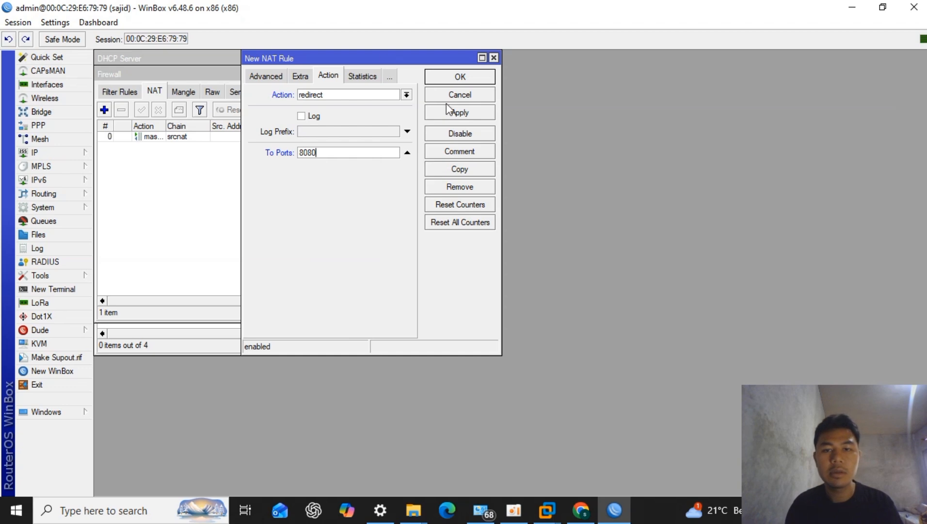
left_click(272, 78)
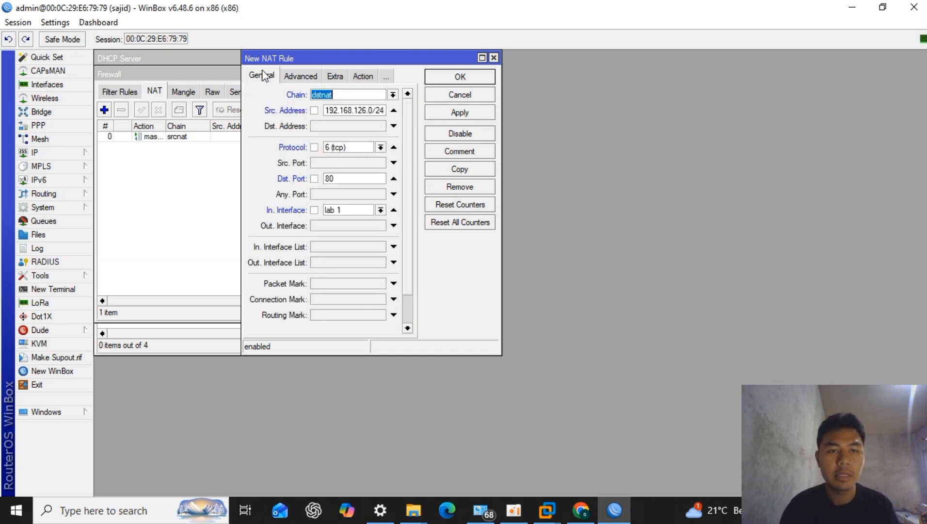
left_click(485, 74)
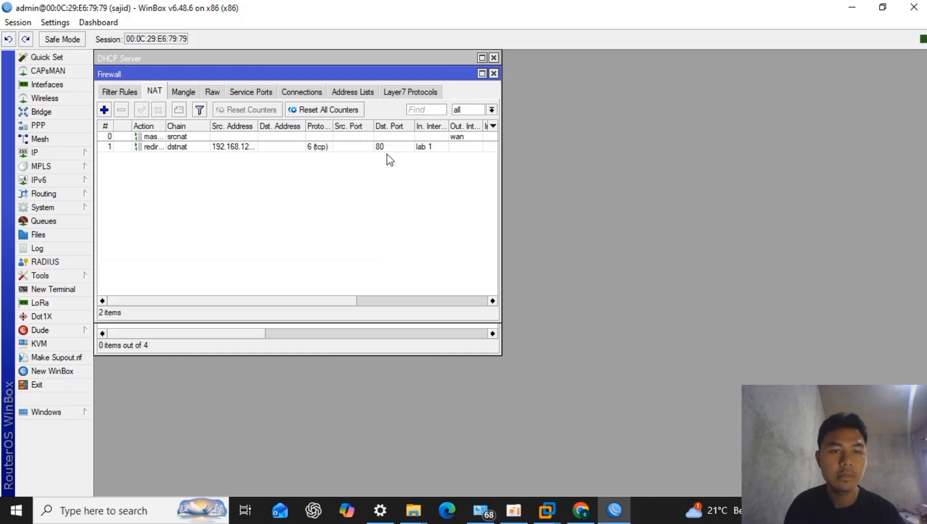
- Open the web proxy settings, enable the proxy and check its port
left_click(65, 151)
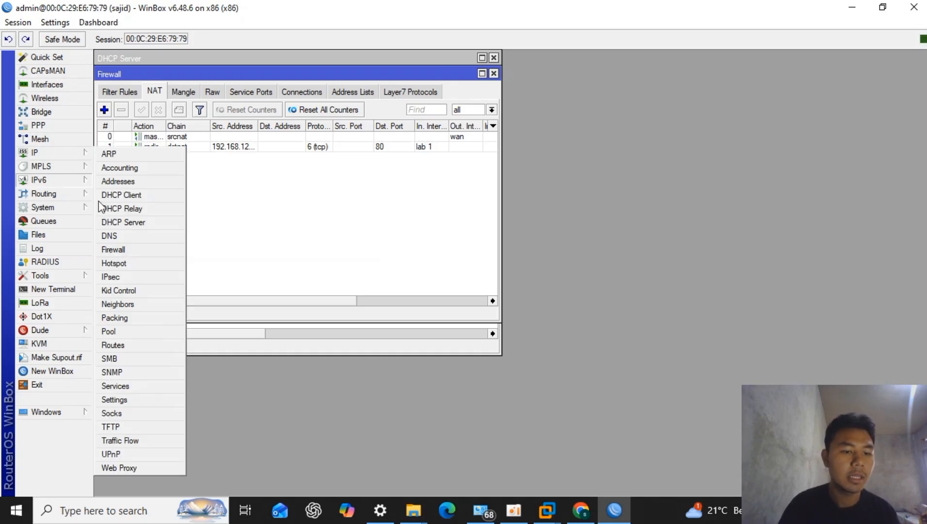
left_click(123, 467)
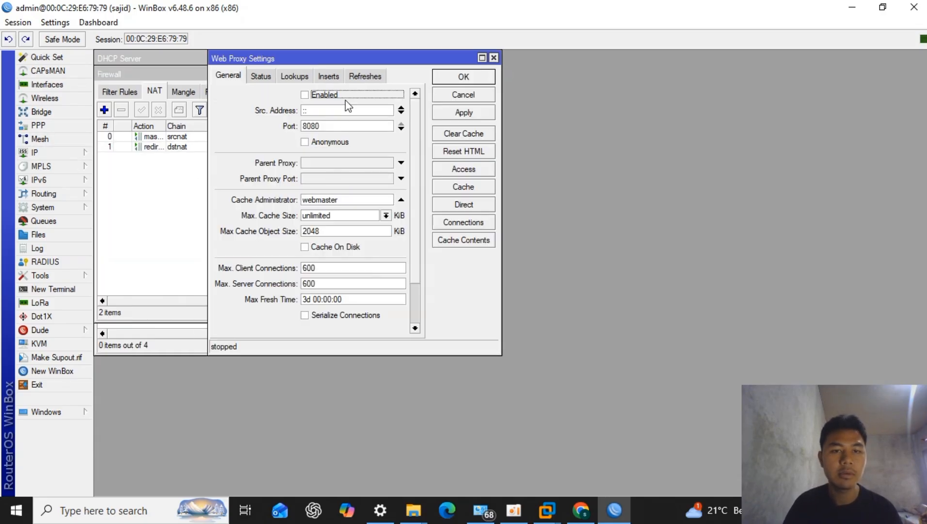
left_click(305, 95)
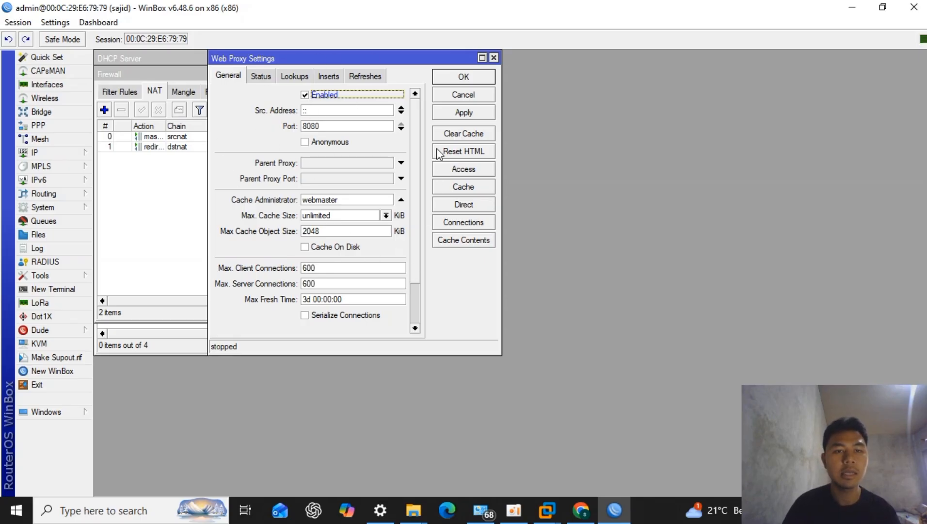
double_click(335, 126)
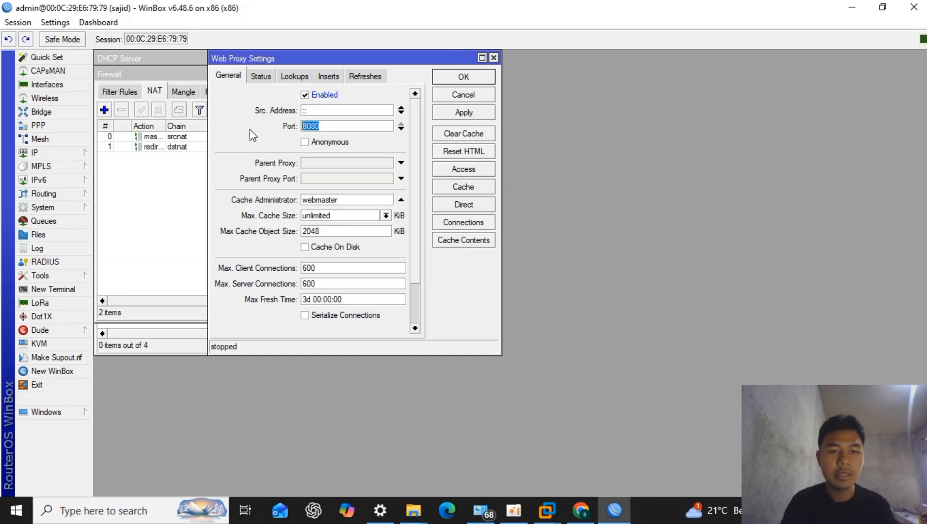
left_click(347, 126)
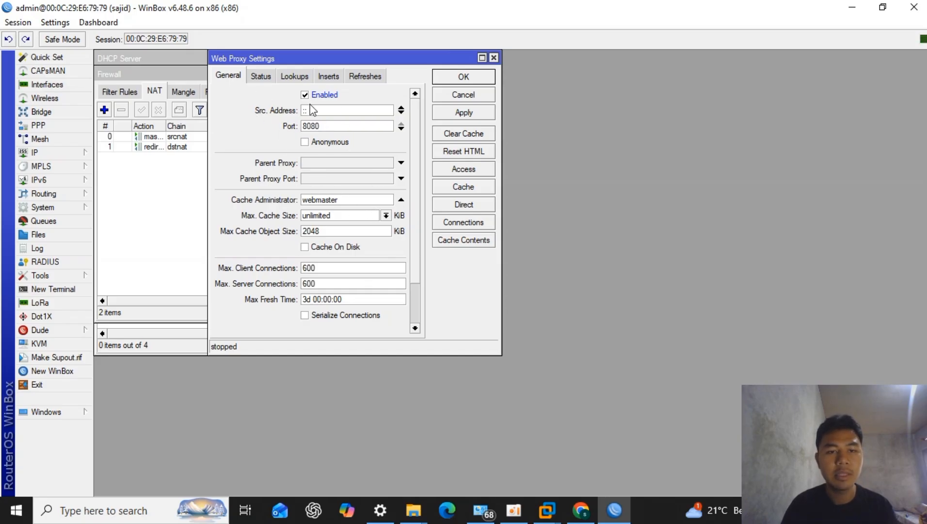
- Replace the web proxy's cache administrator with the administrator's e-mail address
left_click_drag(350, 199, 197, 199)
key("BackSpace")
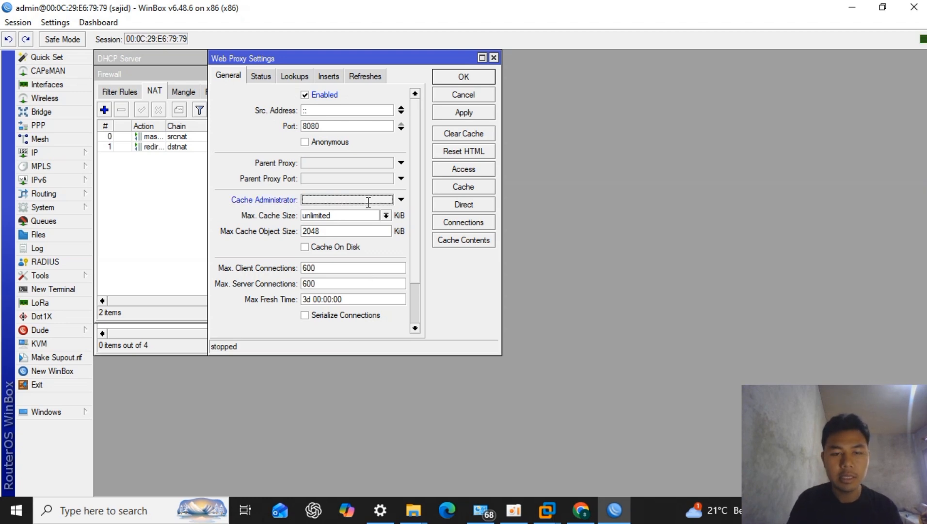
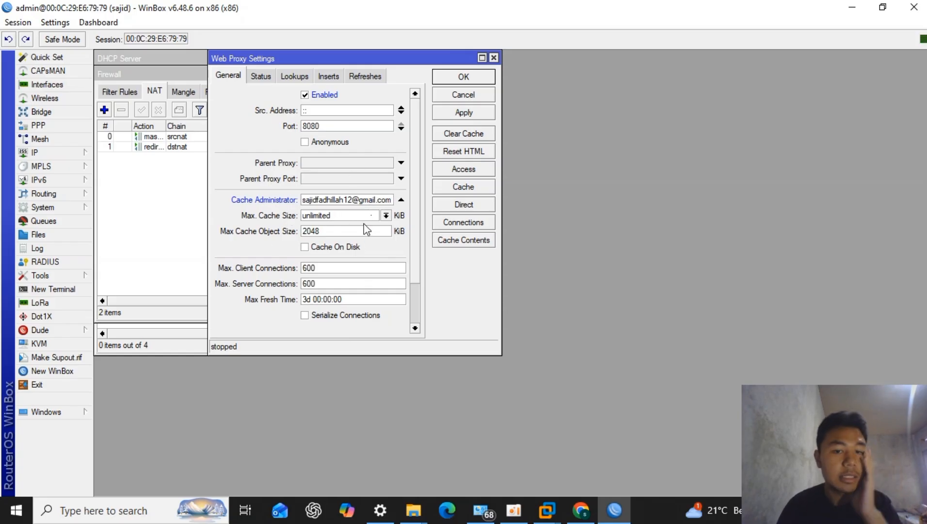
- Set the maximum cache object size to 1000000 KiB, enable caching on disk and apply the web proxy settings
left_click_drag(351, 232, 230, 247)
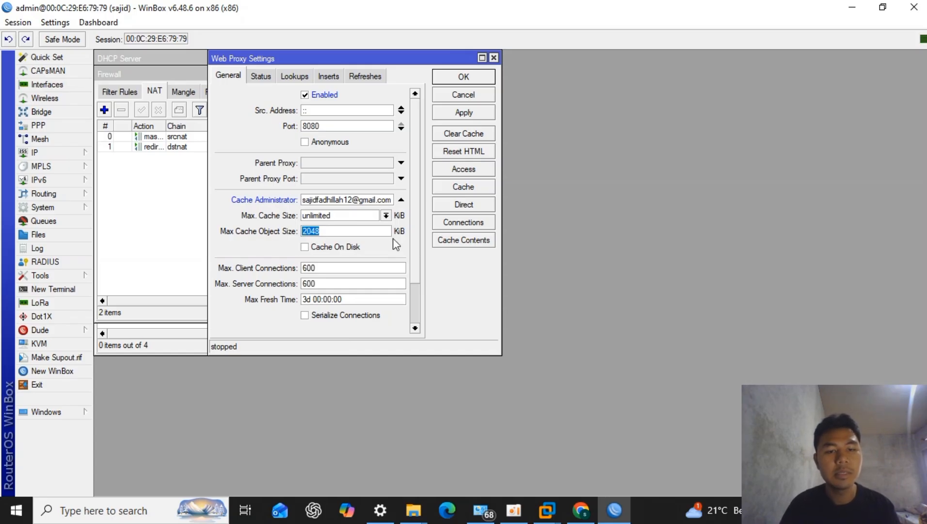
key("BackSpace")
type("1000000")
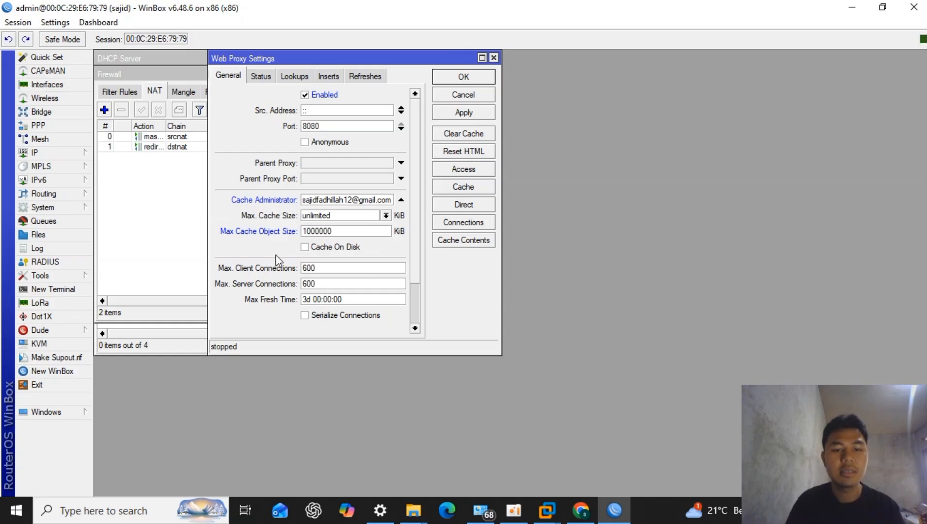
left_click(304, 250)
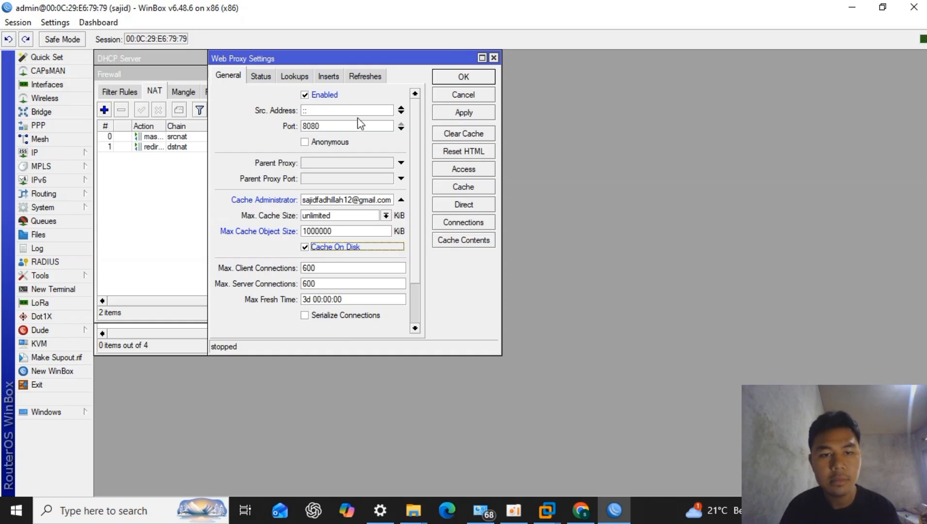
left_click(450, 114)
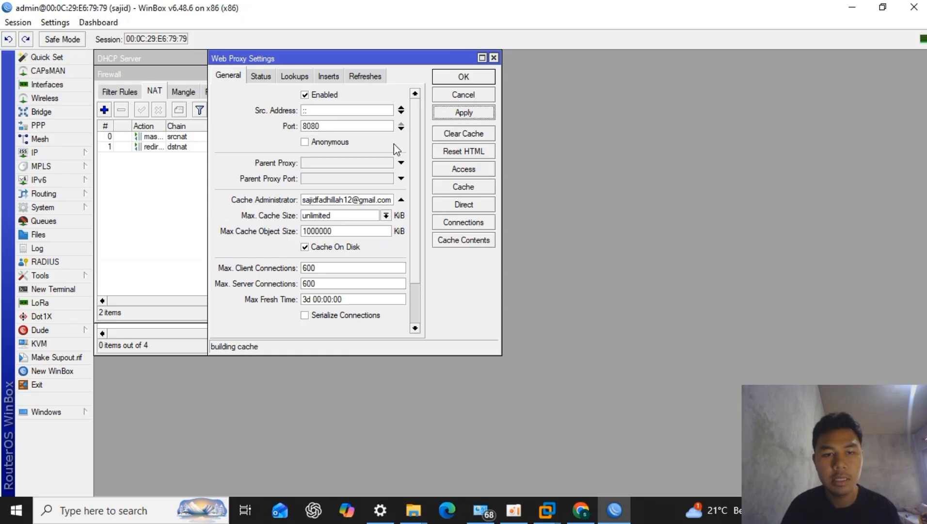
- Start a new web proxy access rule with source address 192.168.126.0/24
left_click(463, 168)
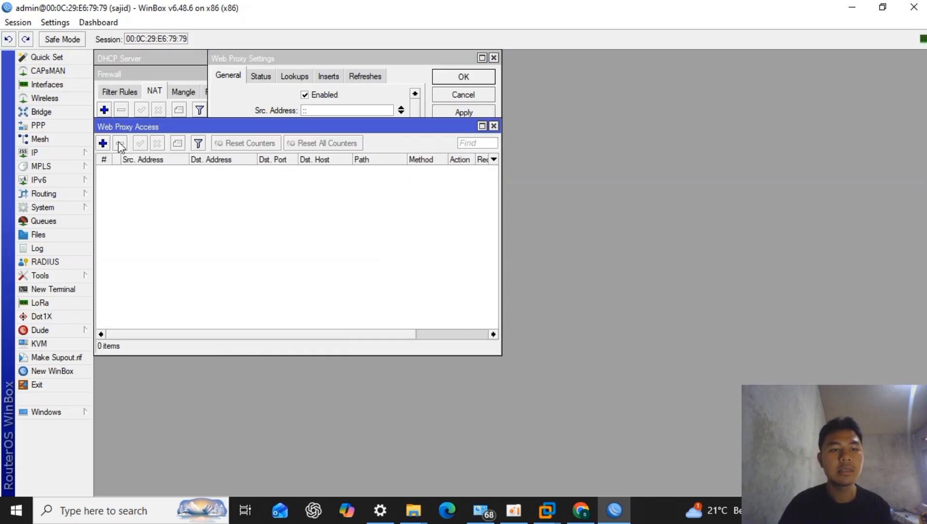
left_click(102, 143)
left_click(436, 198)
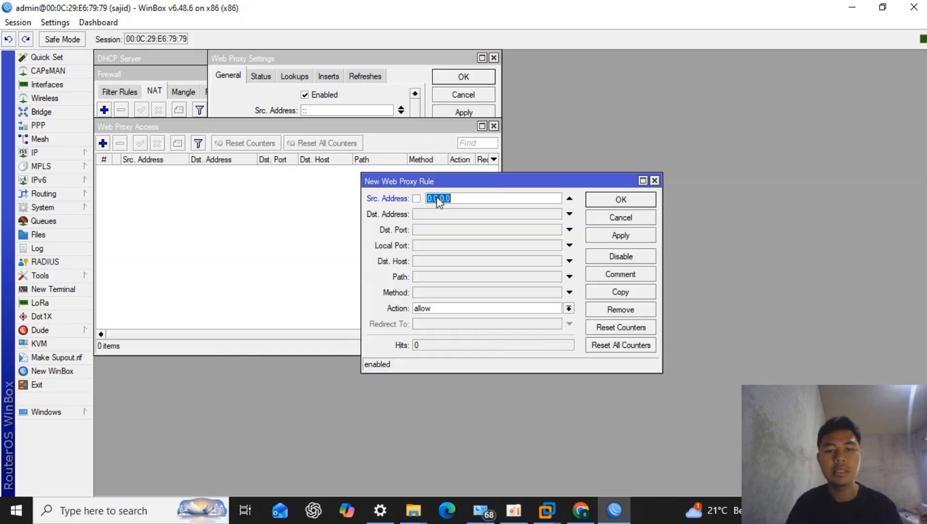
type("19")
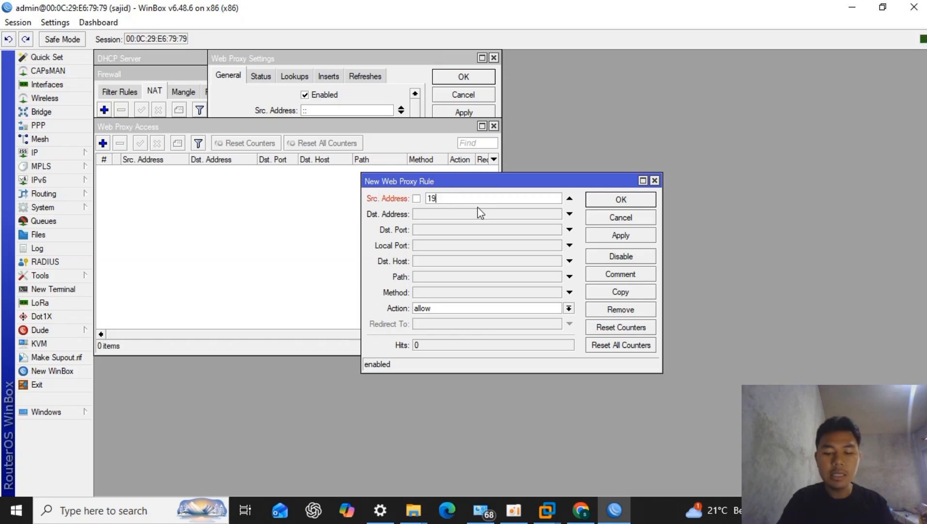
type("2.1")
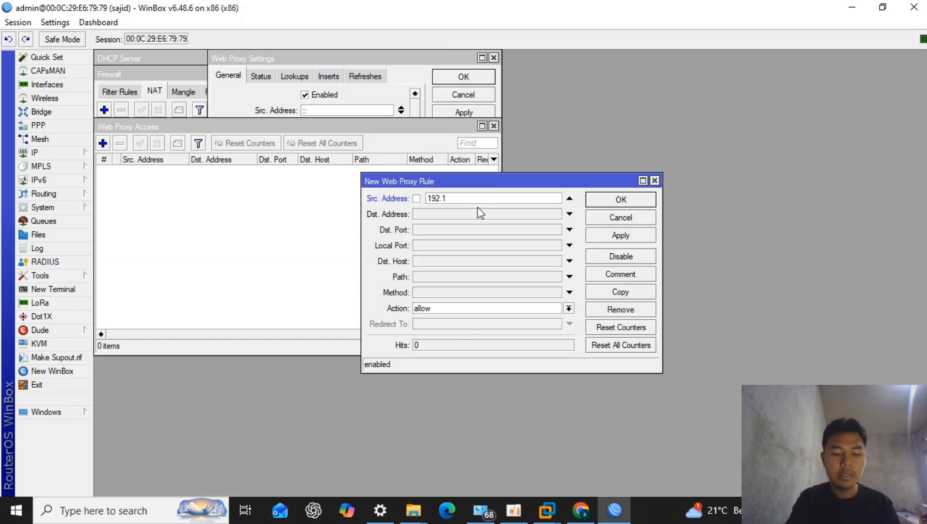
type("68")
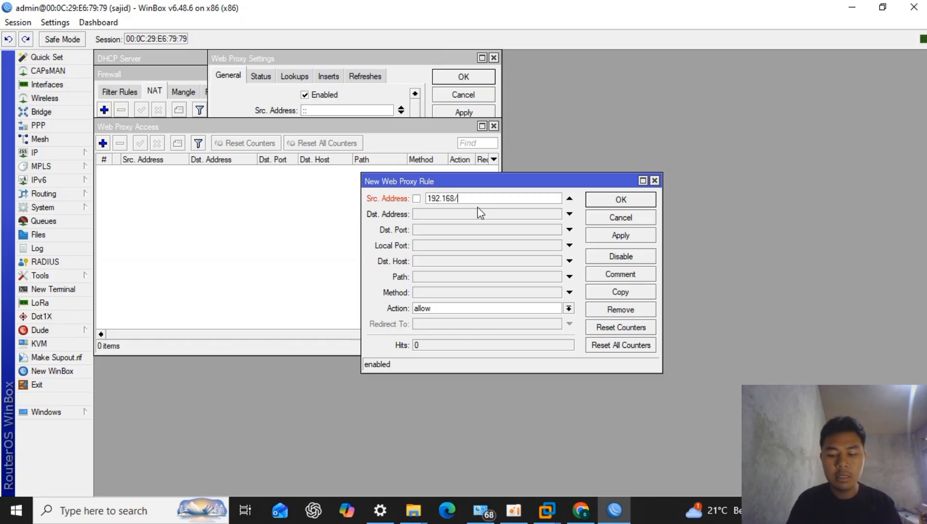
type(".126.0")
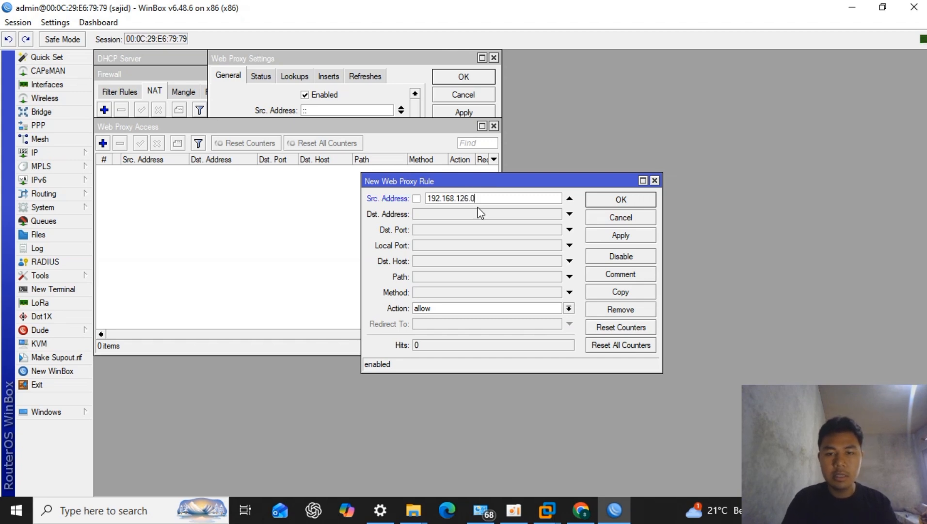
type("/24")
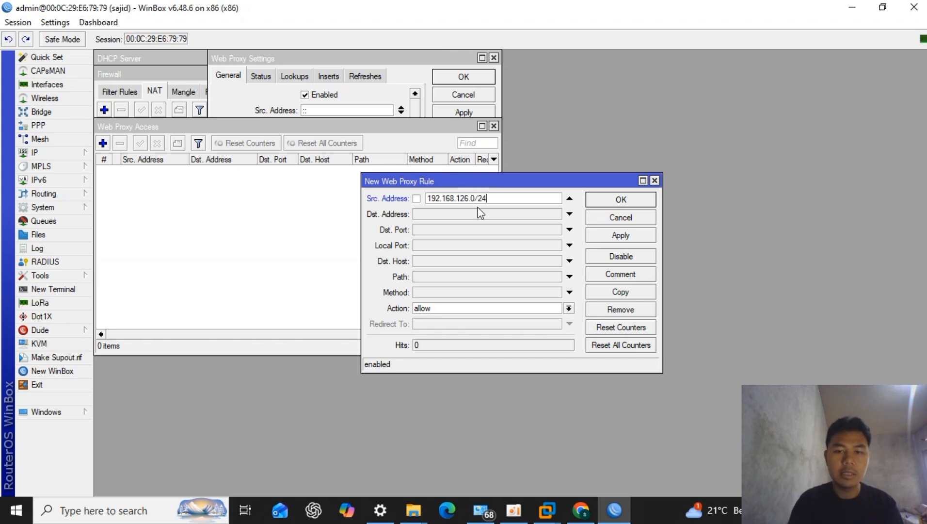
- Set the rule's destination host to httpforever.com and its action to deny, and save the rule
left_click(458, 265)
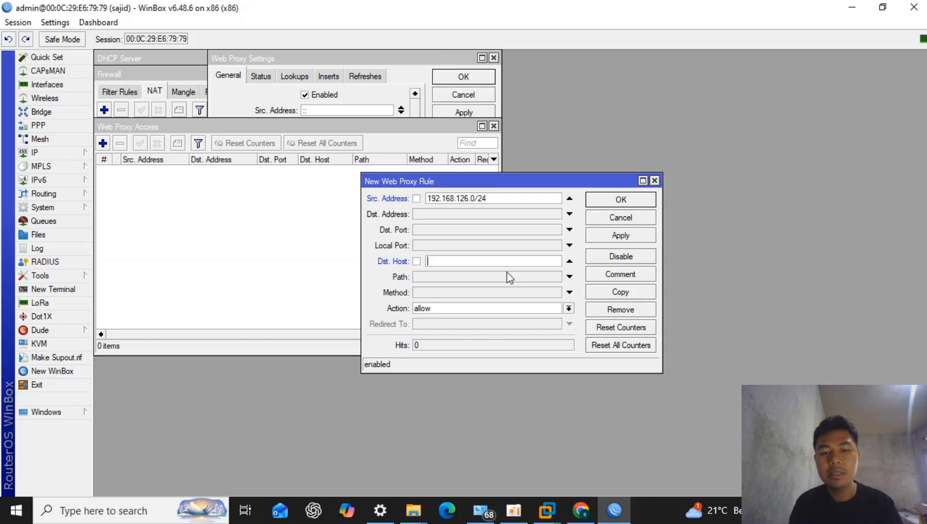
type("http")
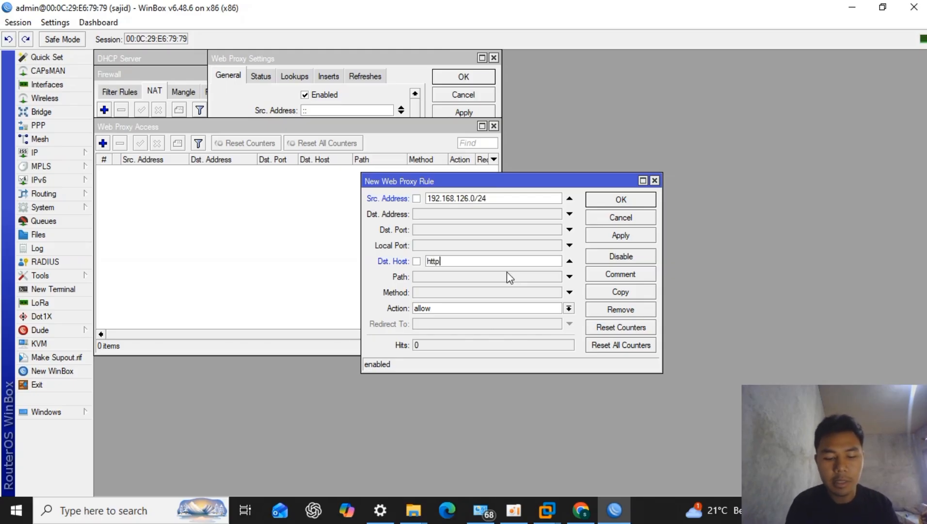
type("forever")
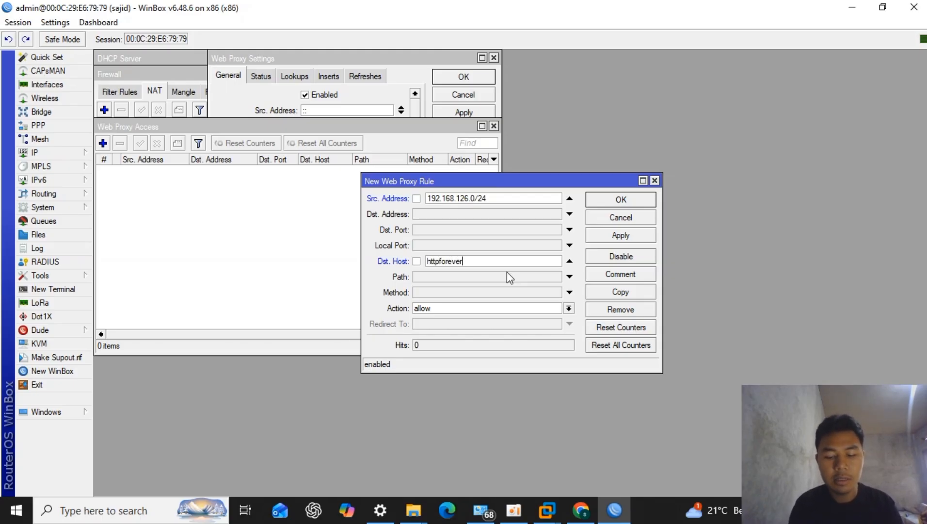
type(".com")
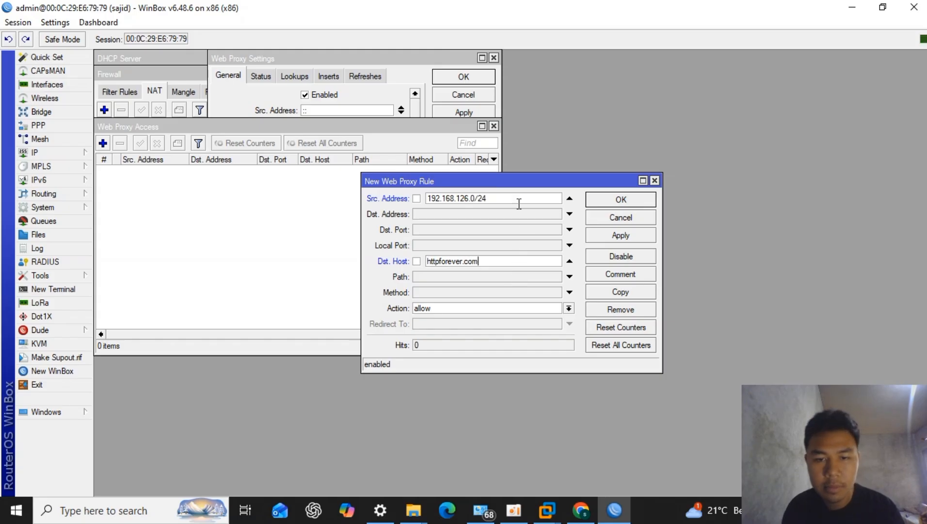
left_click(471, 311)
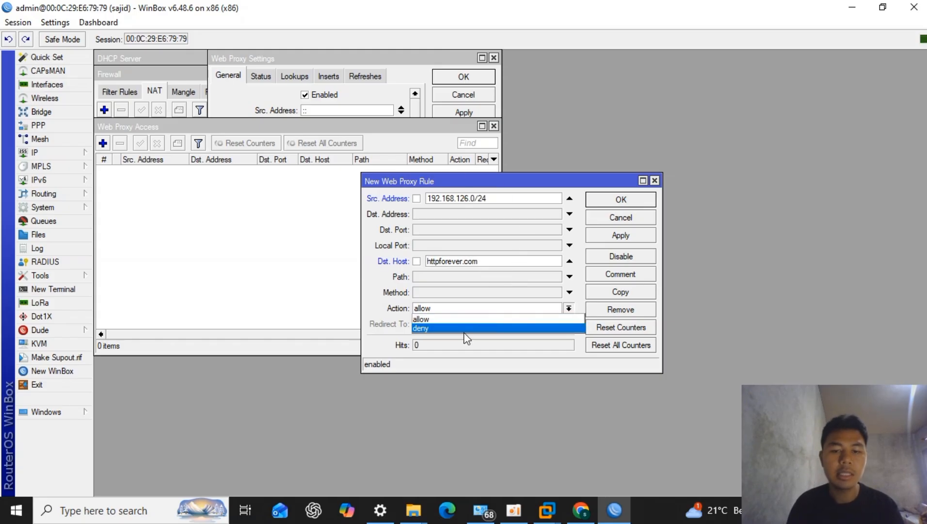
left_click(463, 334)
left_click(475, 311)
left_click(480, 329)
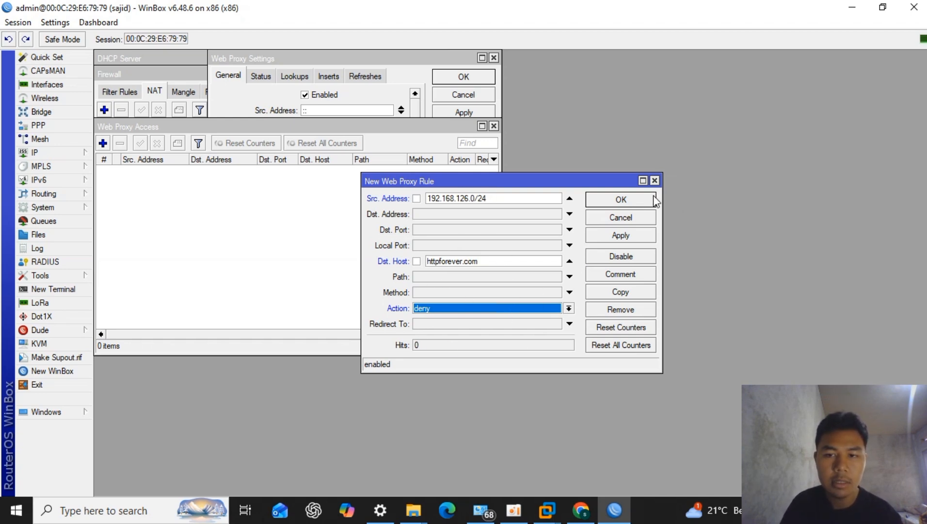
left_click(621, 199)
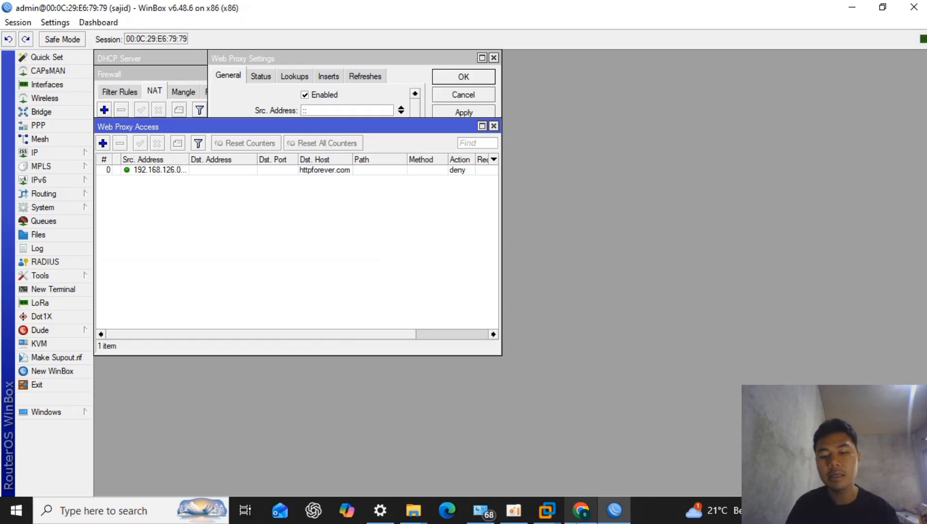
- Switch to Chrome, open the HTTP Forever search result to test the block, and return to the results
mouse_move(581, 510)
left_click(585, 430)
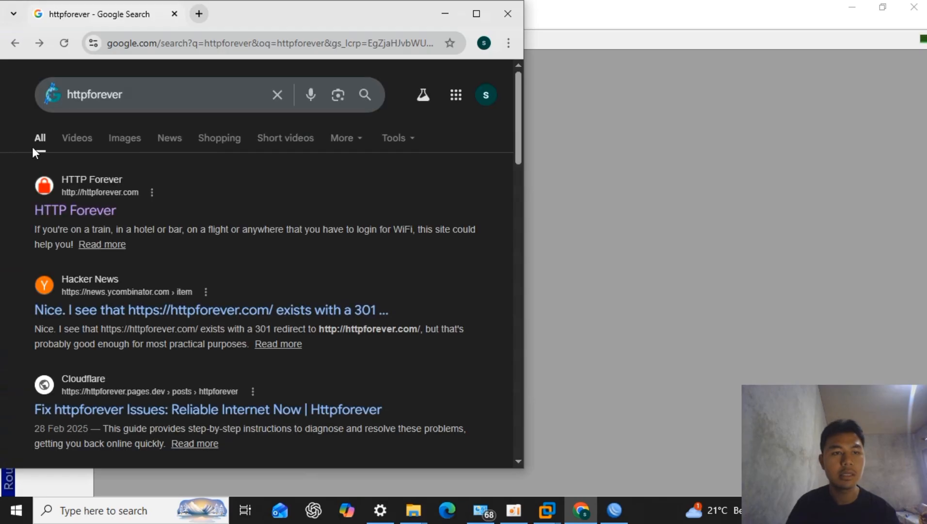
left_click(96, 211)
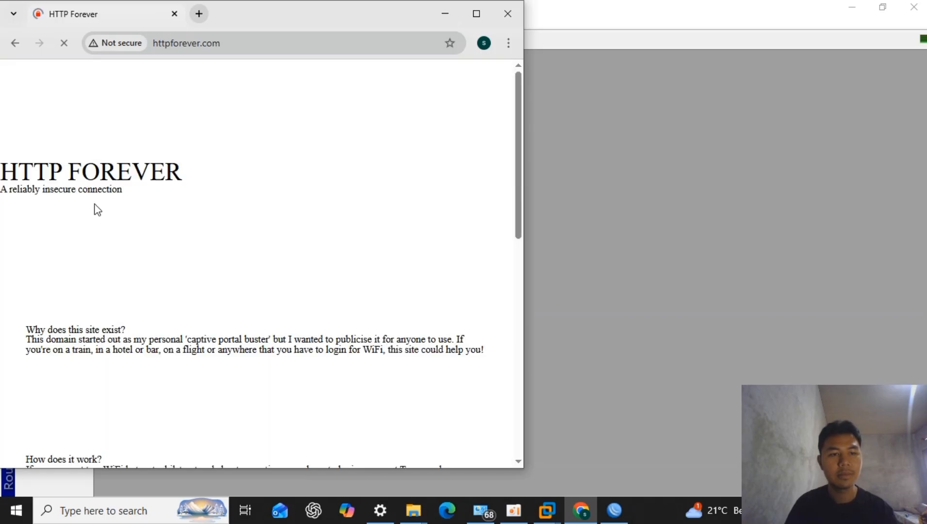
left_click(12, 47)
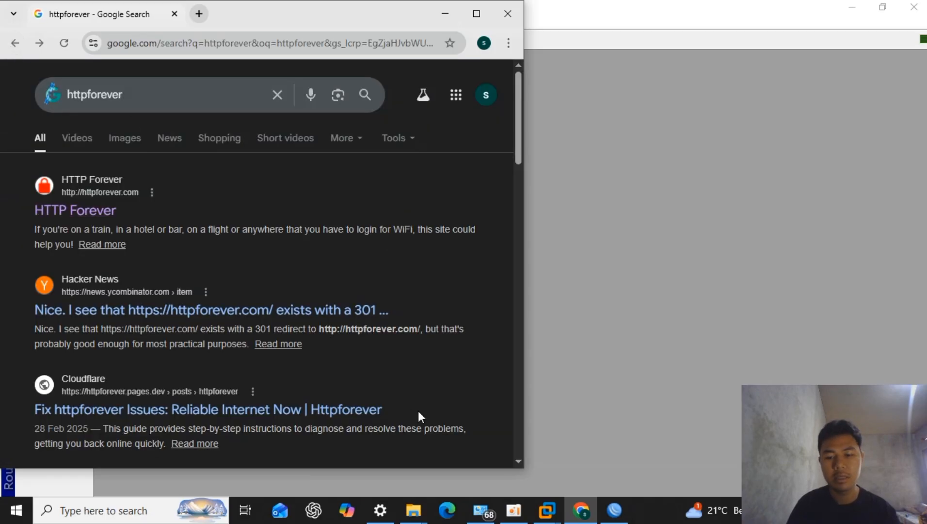
- Switch to Network Connections and disable the VMware network adapters VMnet2 and VMnet3
mouse_move(478, 517)
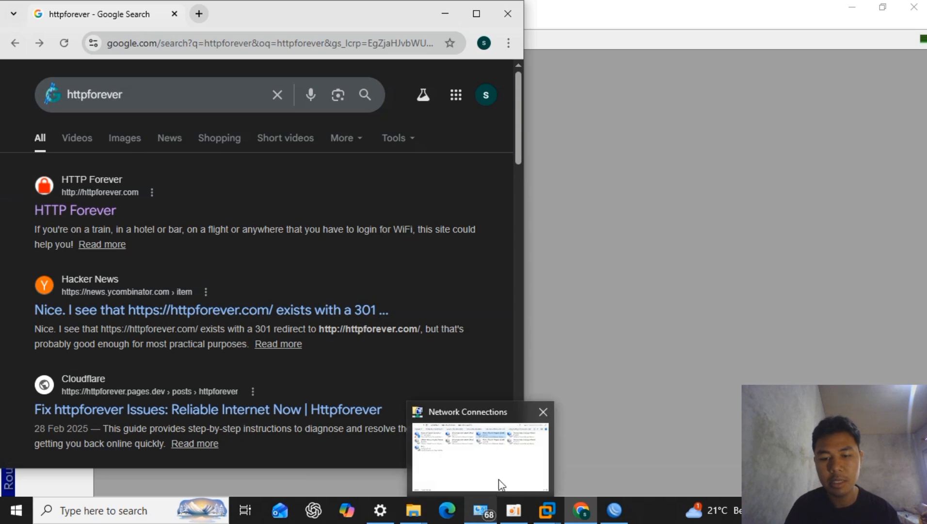
left_click(502, 482)
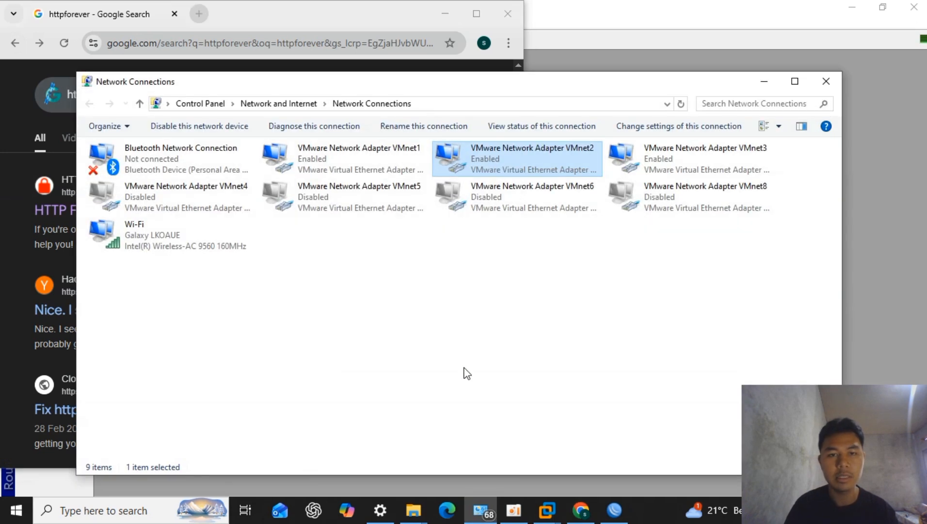
right_click(510, 149)
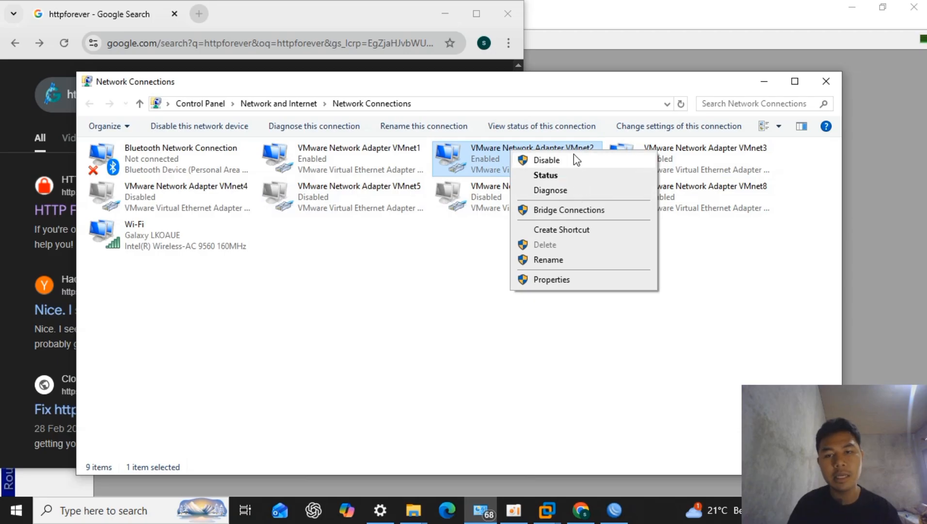
left_click(547, 160)
left_click(657, 169)
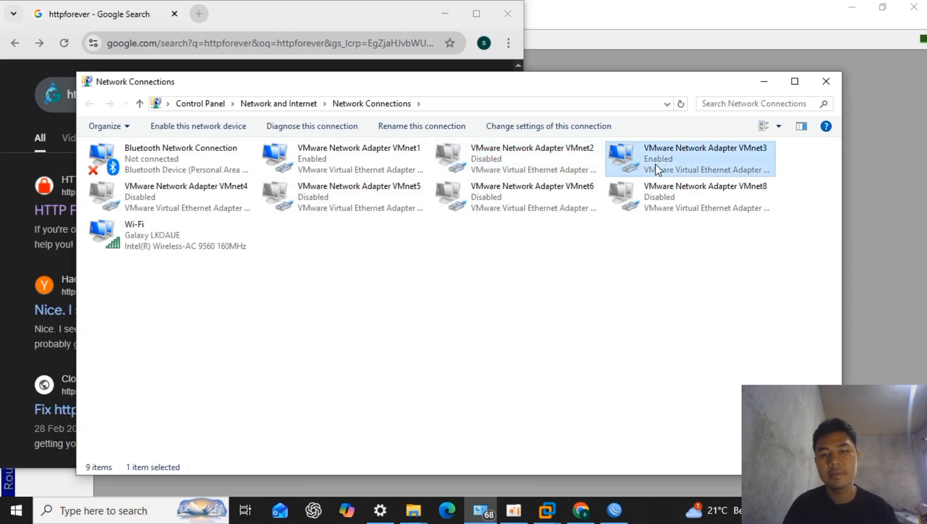
right_click(675, 166)
left_click(697, 174)
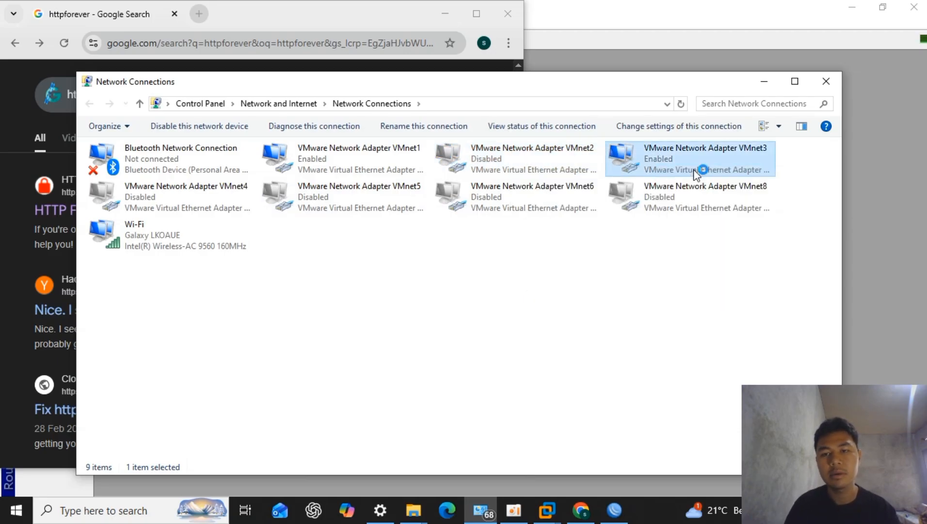
right_click(500, 346)
left_click(572, 403)
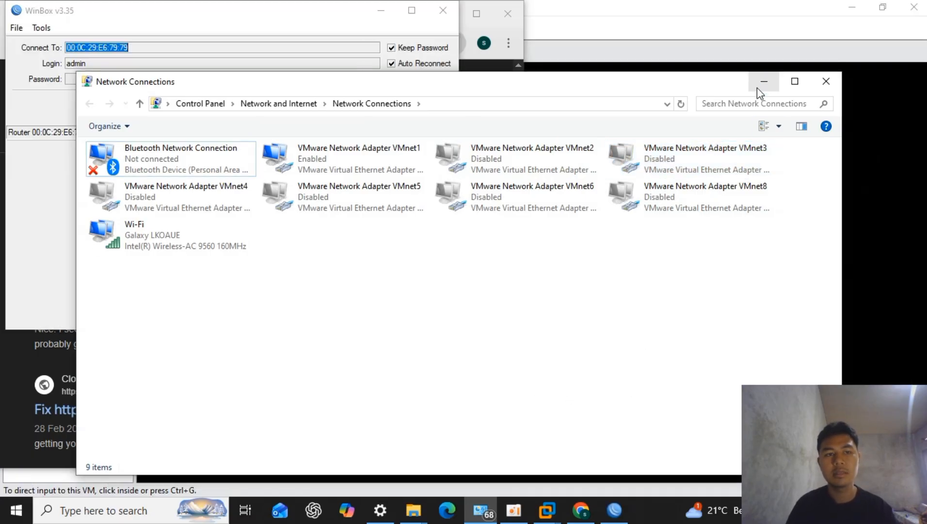
left_click(763, 83)
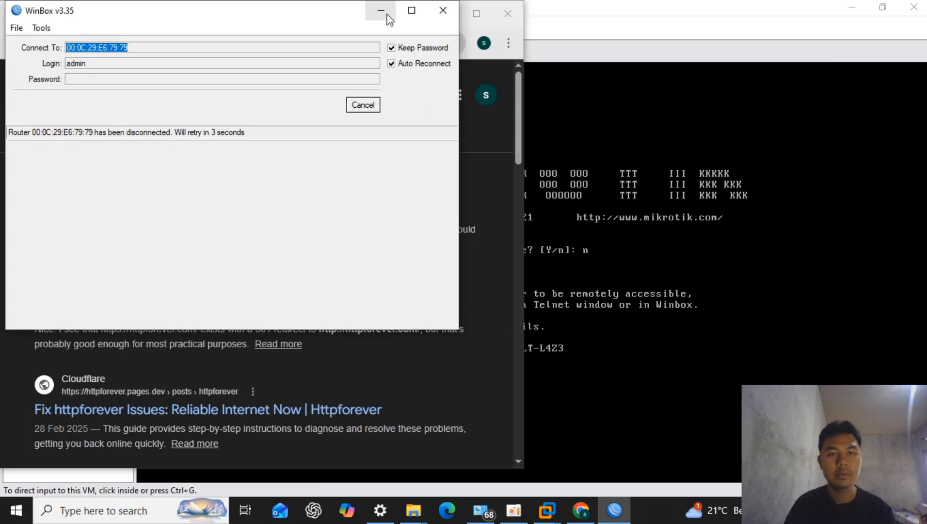
- Return to Chrome, reopen the HTTP Forever site from the search results and maximize the browser window
left_click(381, 12)
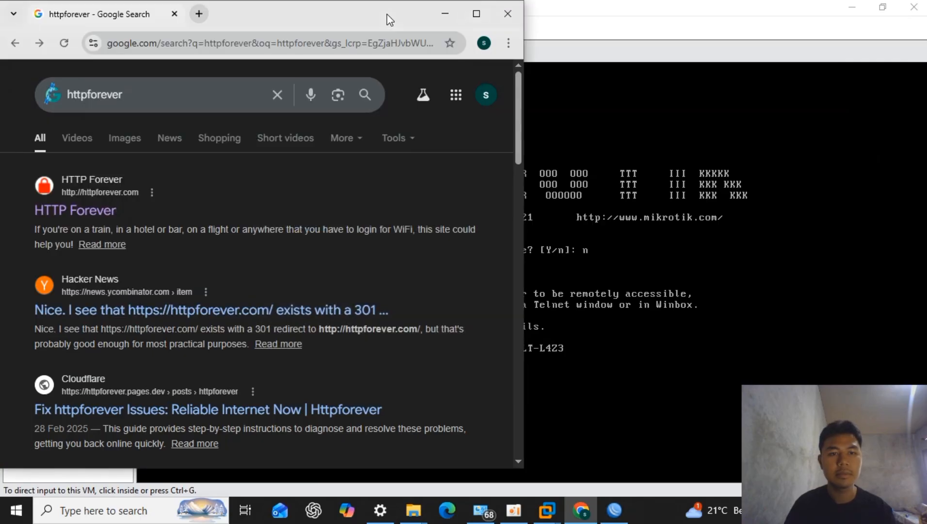
left_click(63, 208)
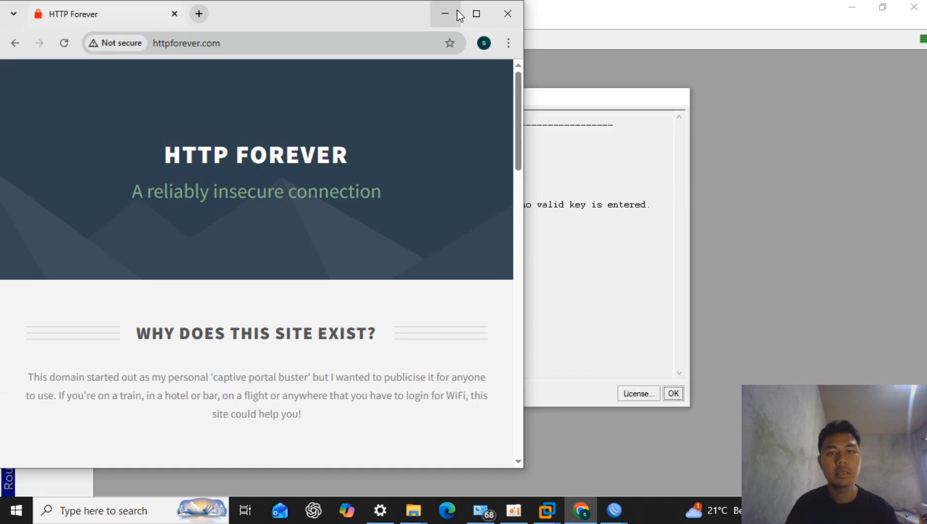
left_click(473, 12)
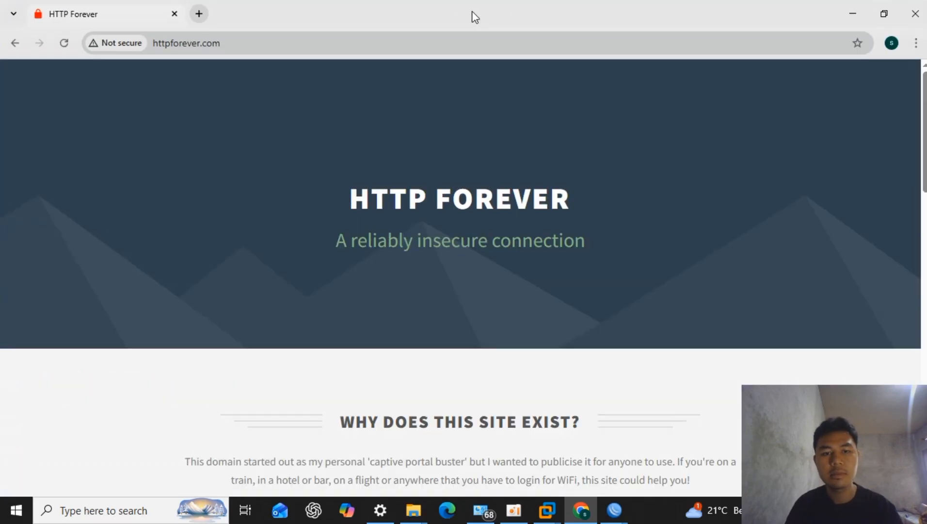
- Delete the last 7 days of browsing data in Chrome and reload the httpforever.com page
key("ctrl+shift+Delete")
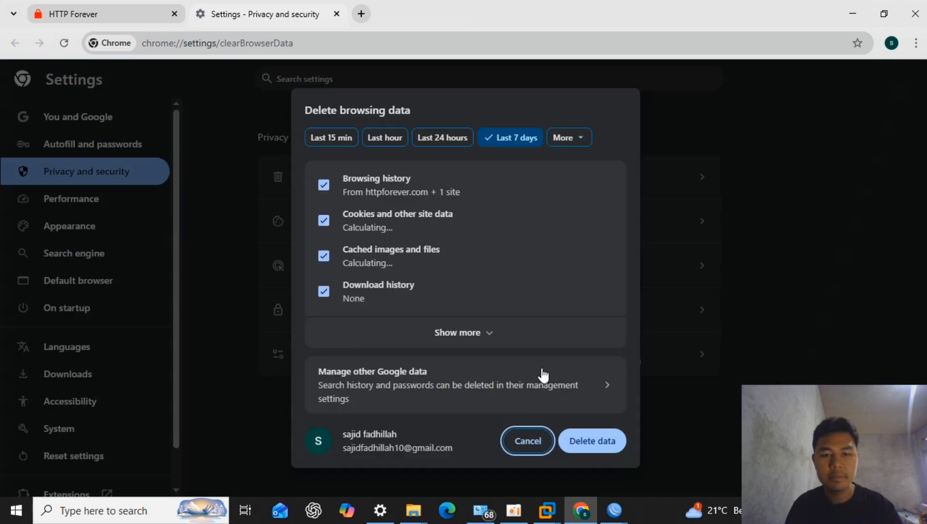
left_click(579, 442)
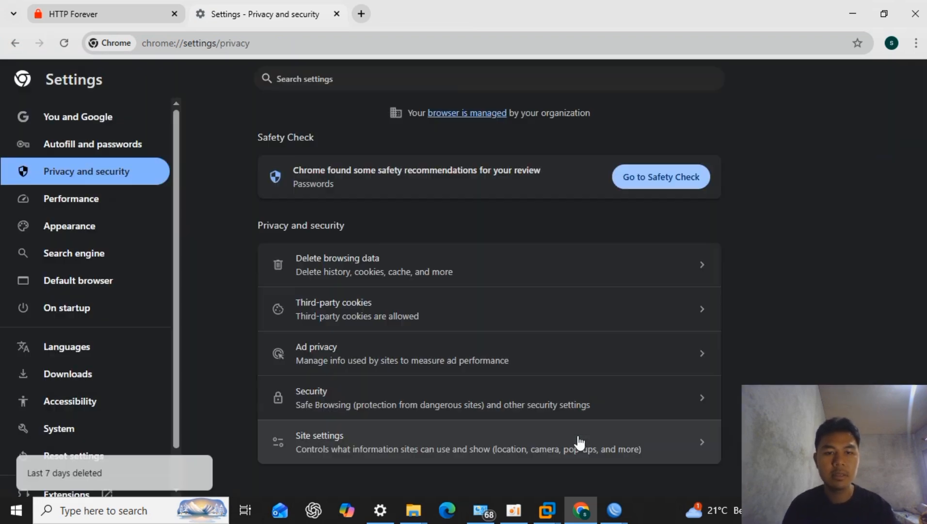
left_click(88, 5)
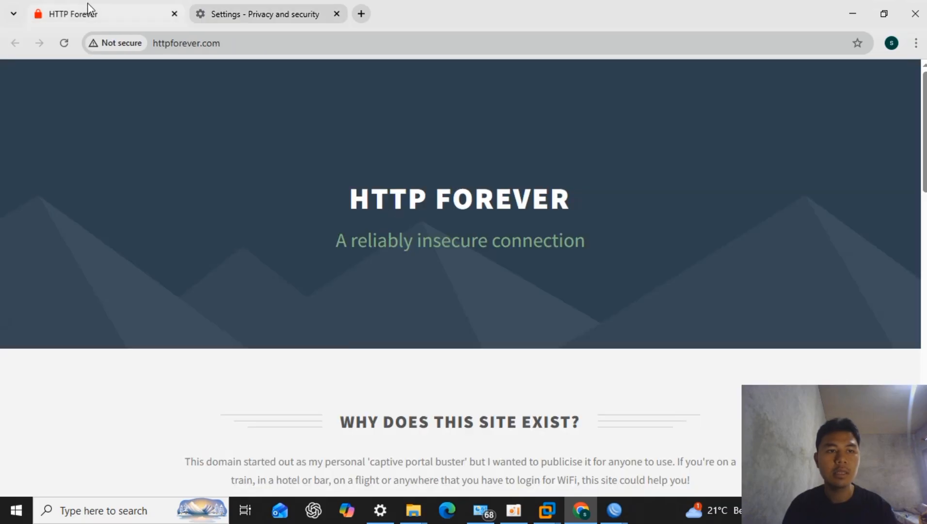
left_click(61, 40)
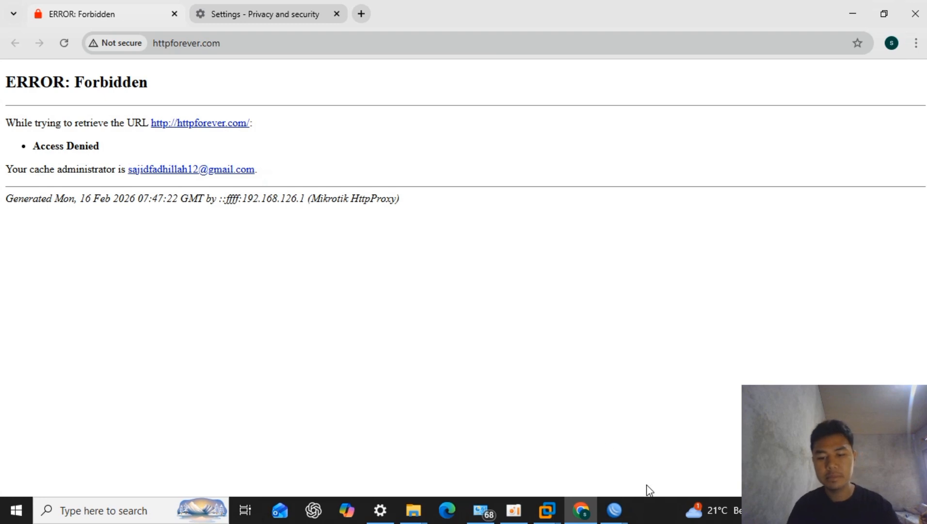
mouse_move(629, 507)
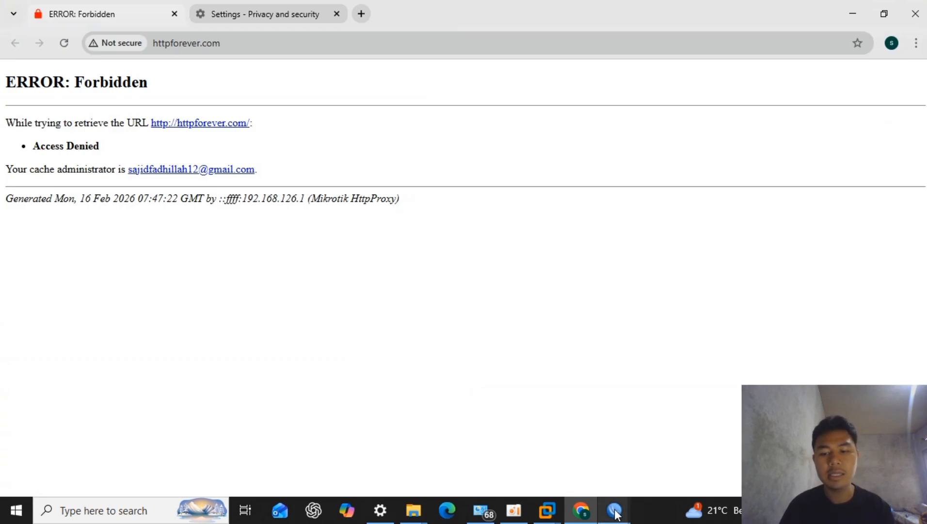
left_click(602, 476)
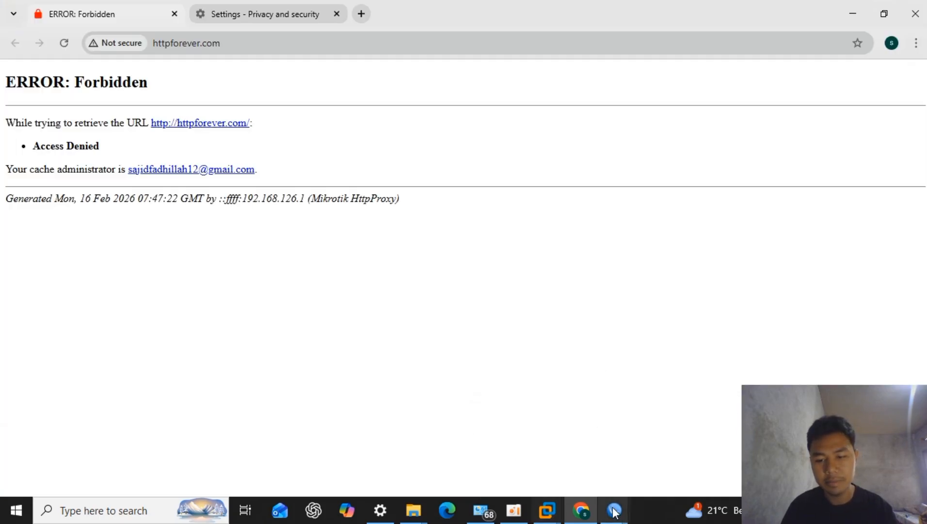
mouse_move(614, 511)
mouse_move(610, 489)
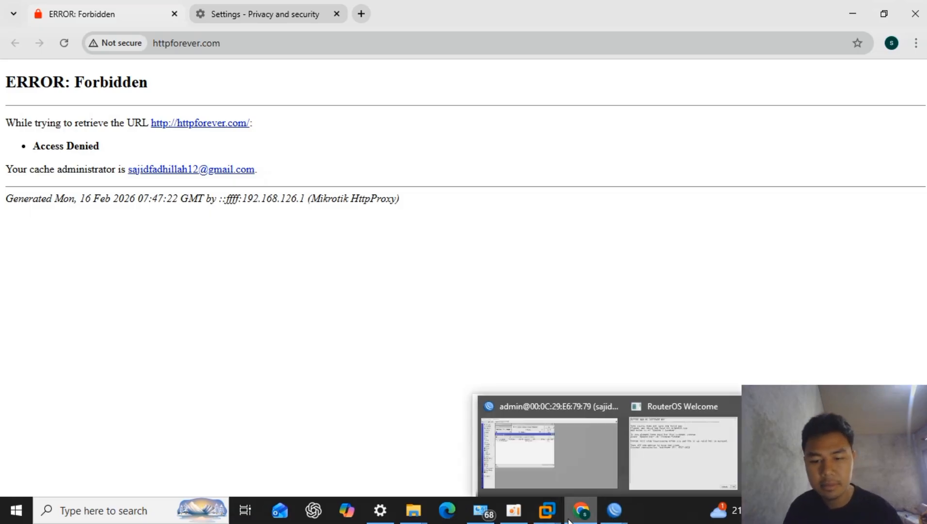
- Open a command prompt and trace the route to google.com with tracert
left_click(501, 481)
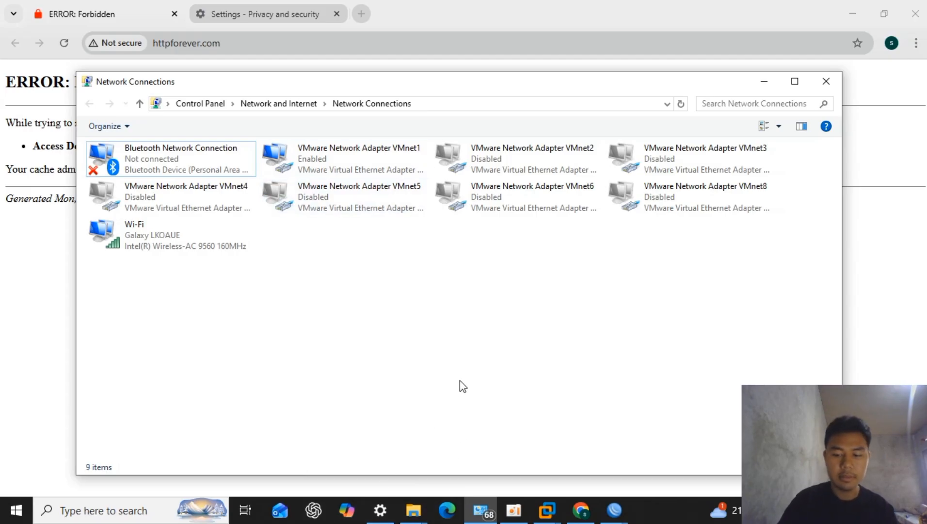
key("super+r")
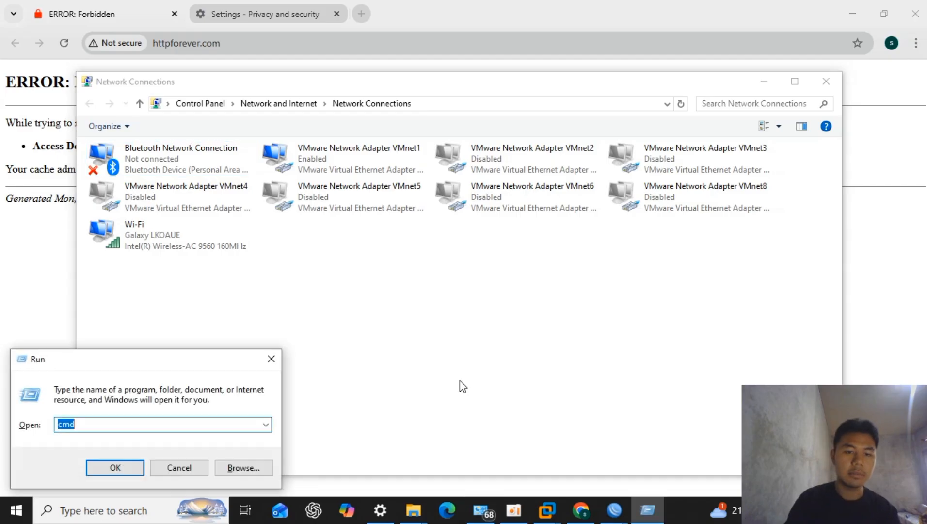
left_click(126, 471)
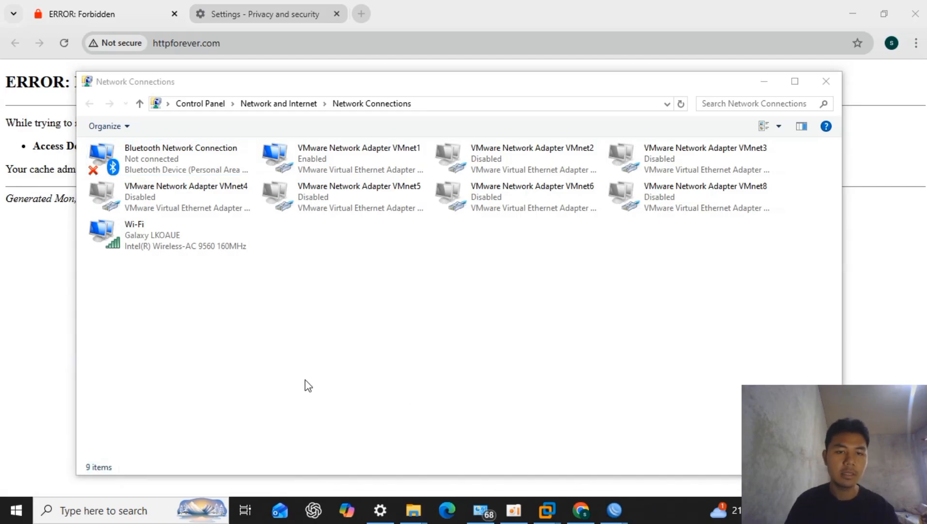
type("tracert")
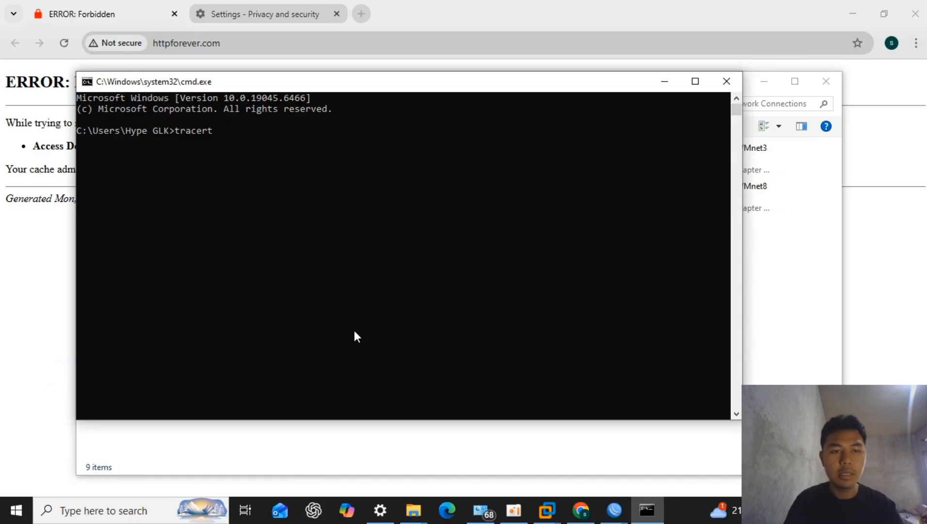
type(" google")
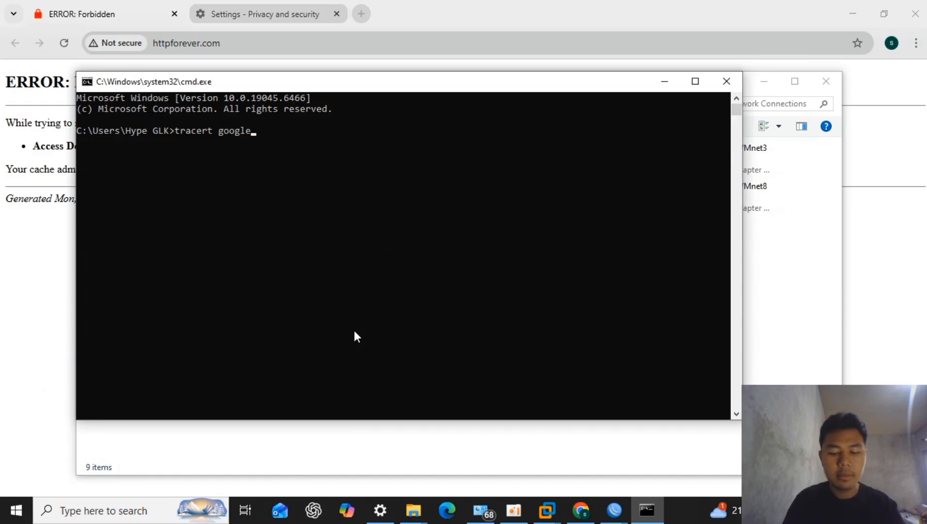
type(".com")
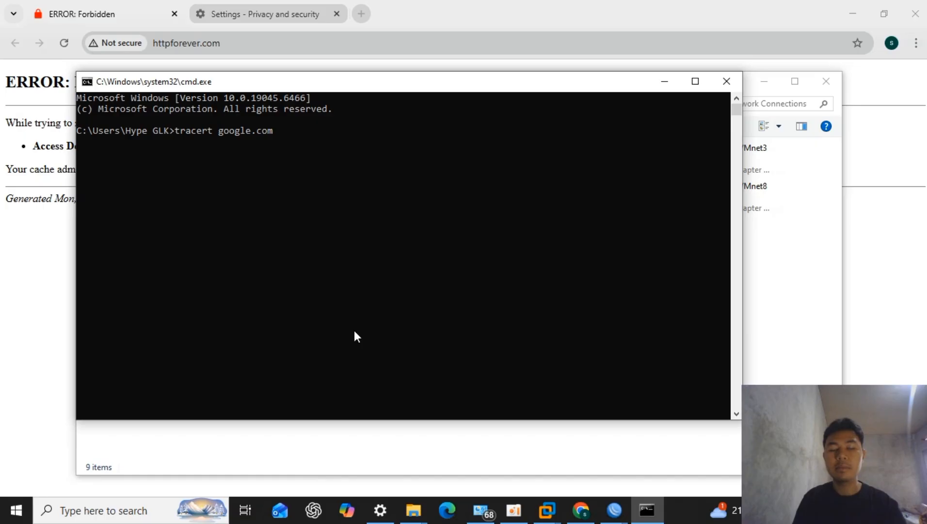
key("Return")
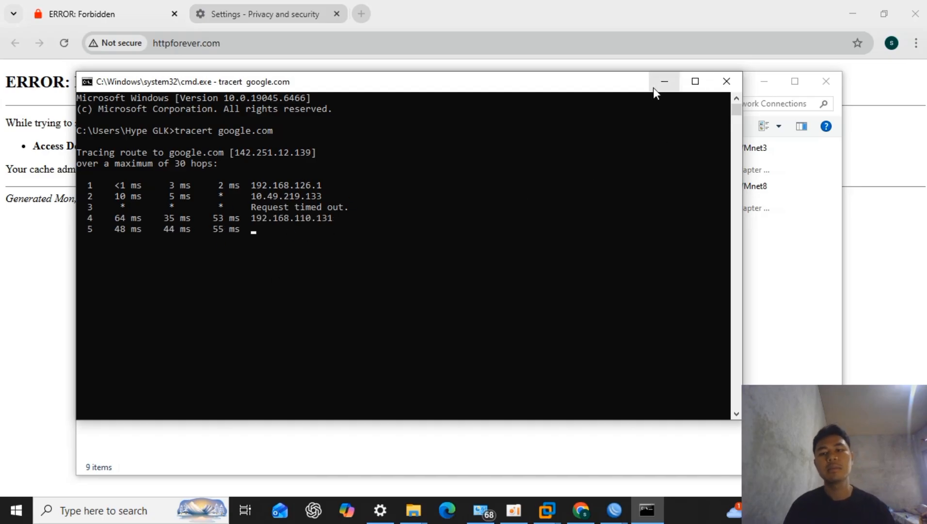
left_click(664, 80)
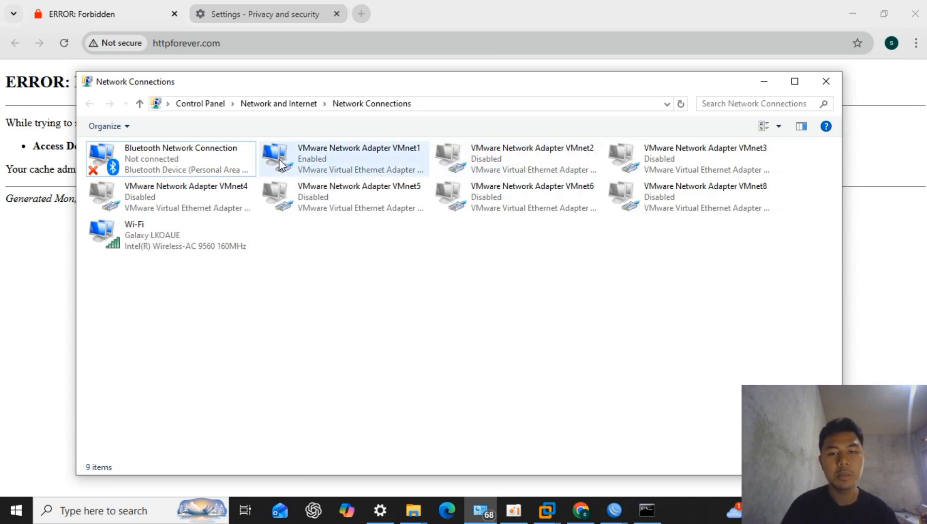
- Disable the VMware network adapter VMnet1, enable VMnet2 and refresh the connections list
left_click(348, 173)
right_click(347, 170)
left_click(370, 186)
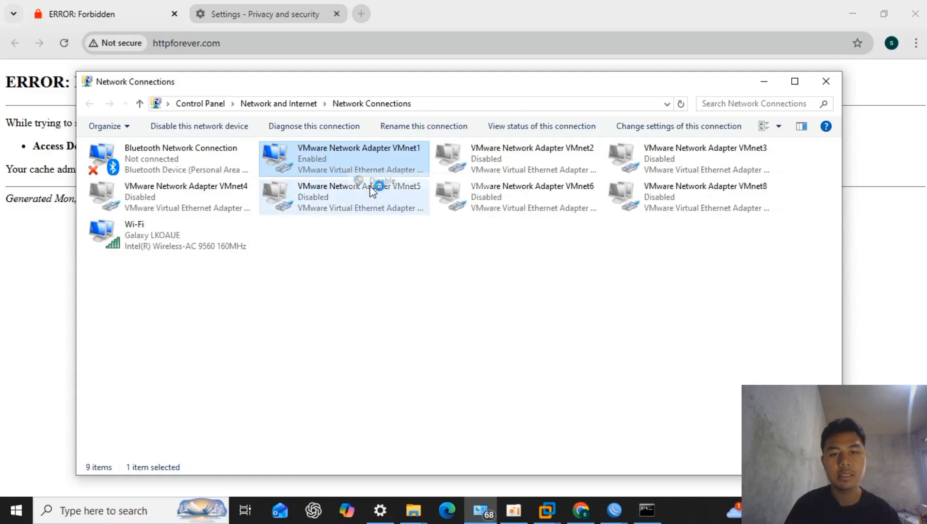
right_click(495, 173)
left_click(526, 178)
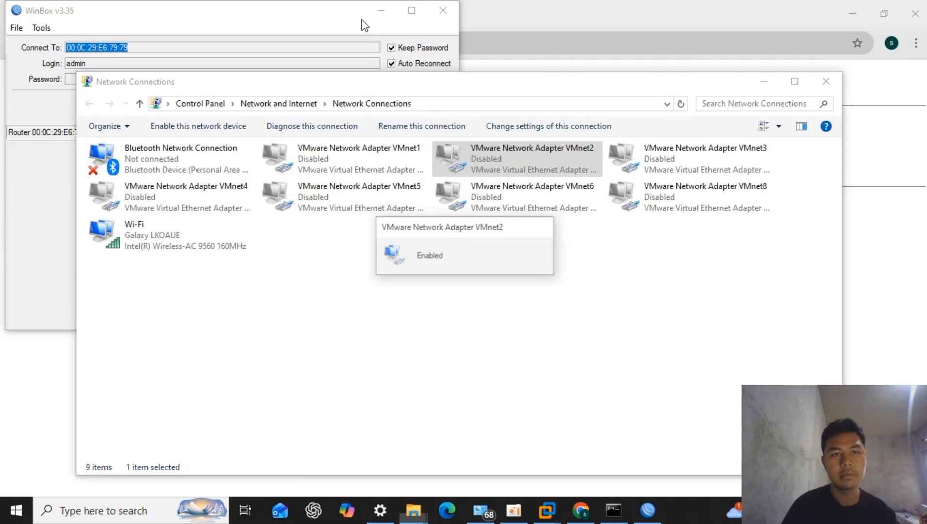
left_click(485, 284)
right_click(486, 285)
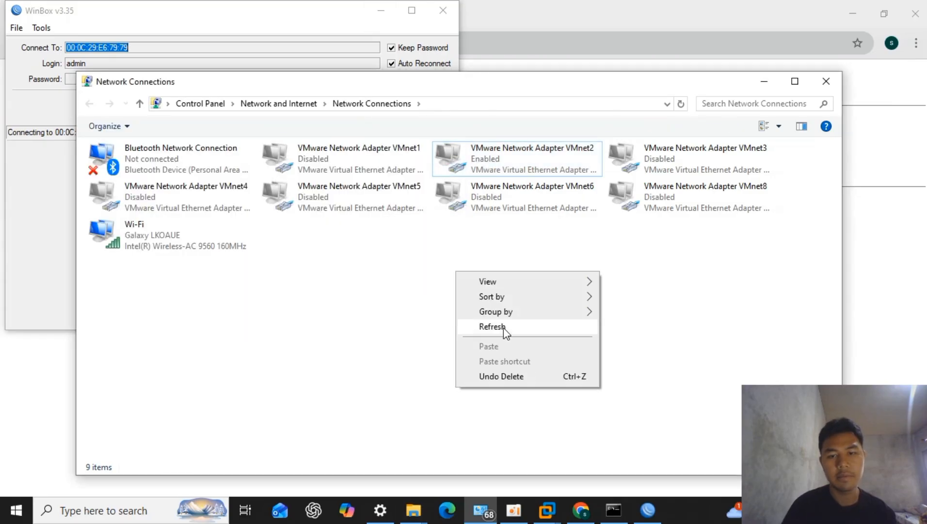
left_click(516, 327)
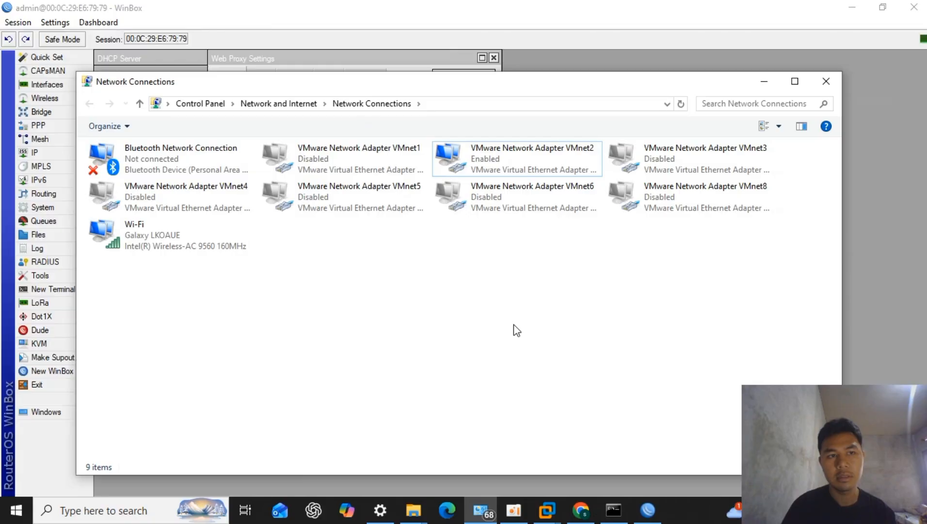
- Check the IP address, gateway and DNS details of the VMnet2 adapter, and close its status windows
double_click(519, 155)
left_click(382, 247)
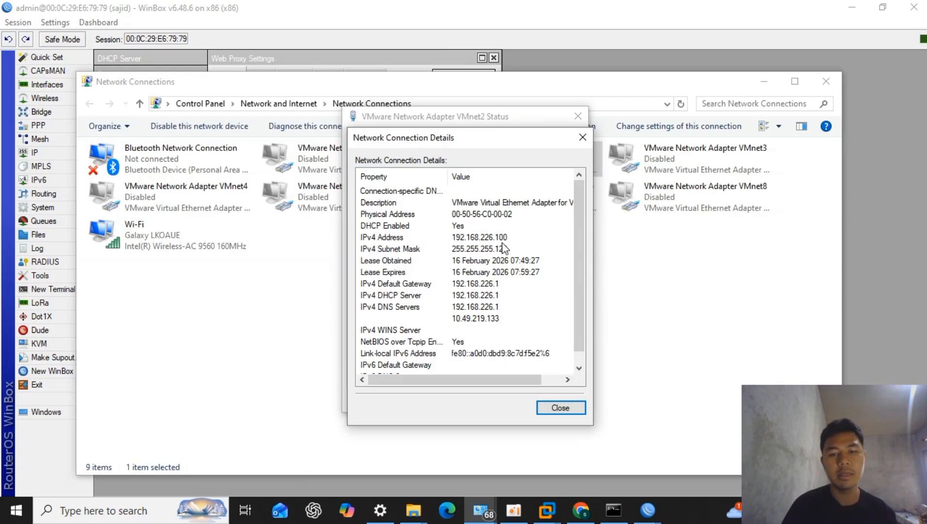
left_click(582, 137)
left_click(578, 116)
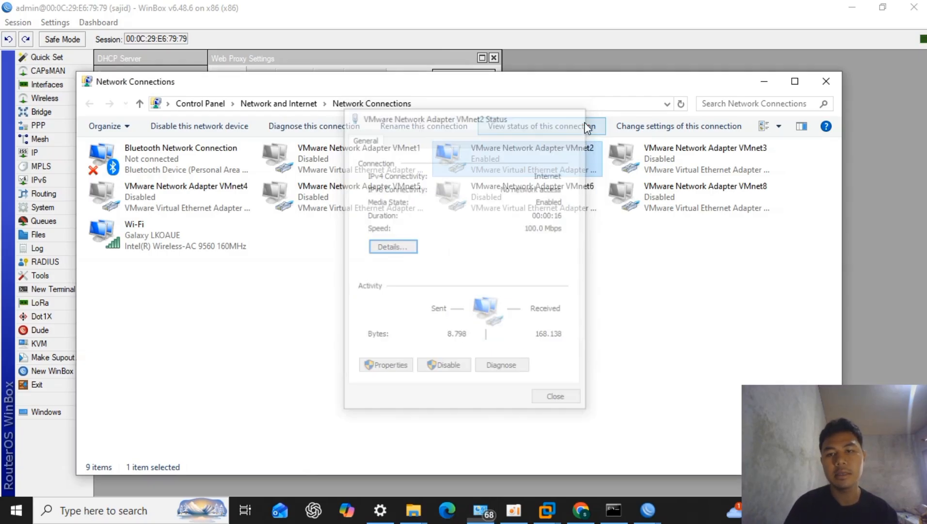
- Switch to the command prompt, stop the running trace, rerun tracert google.com and interrupt it after the first hops
left_click(614, 510)
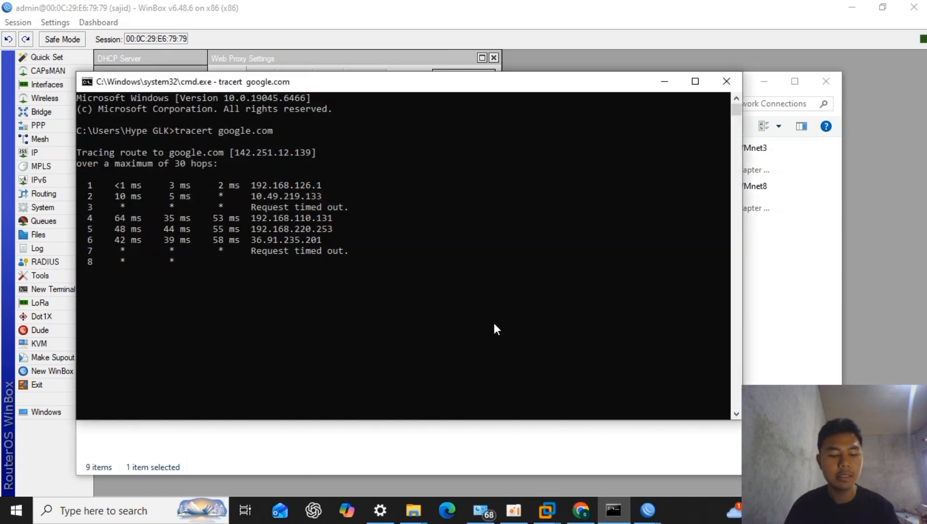
key("ctrl+c")
key("Up")
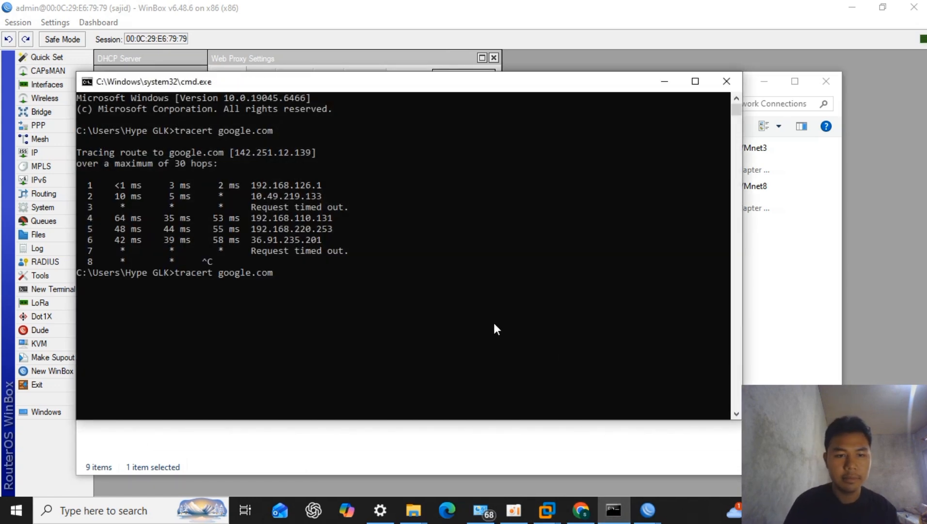
key("Return")
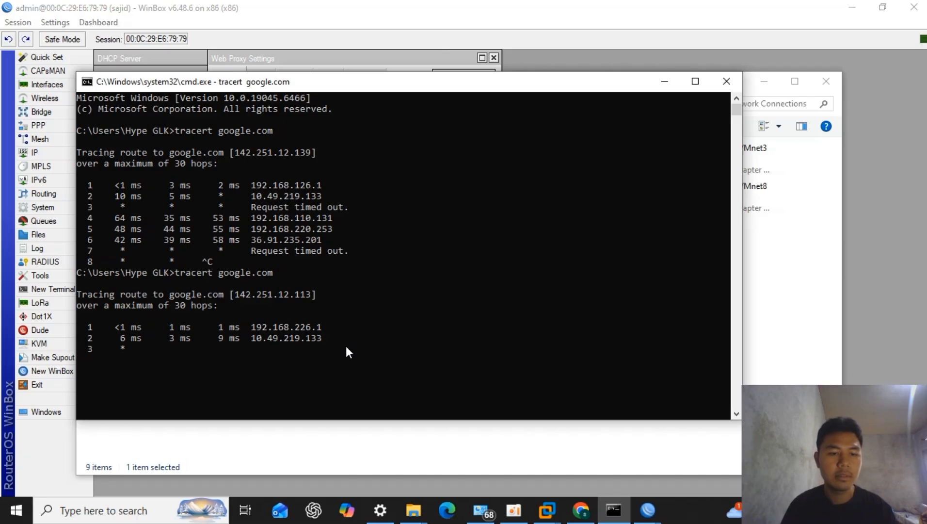
key("ctrl+c")
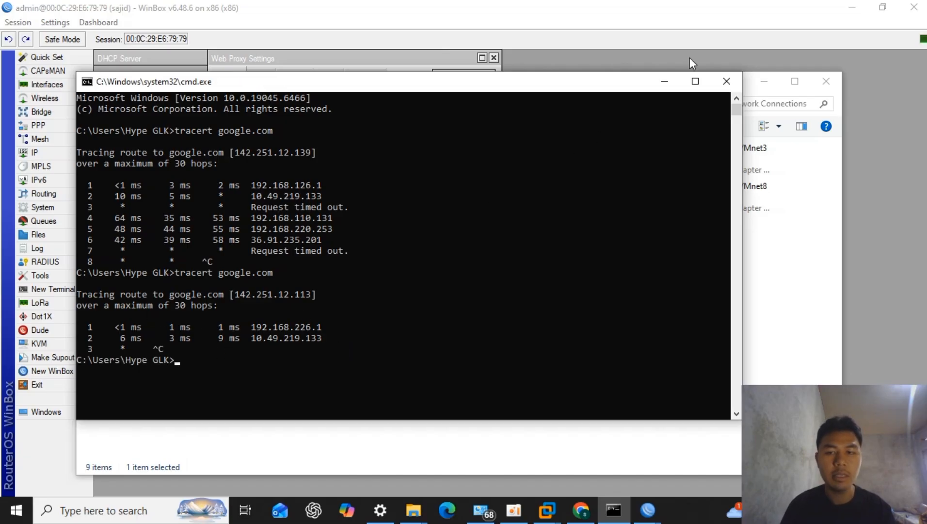
- Minimize the command prompt and Network Connections windows, and dismiss the RouterOS welcome notice in WinBox
left_click(666, 81)
left_click(756, 81)
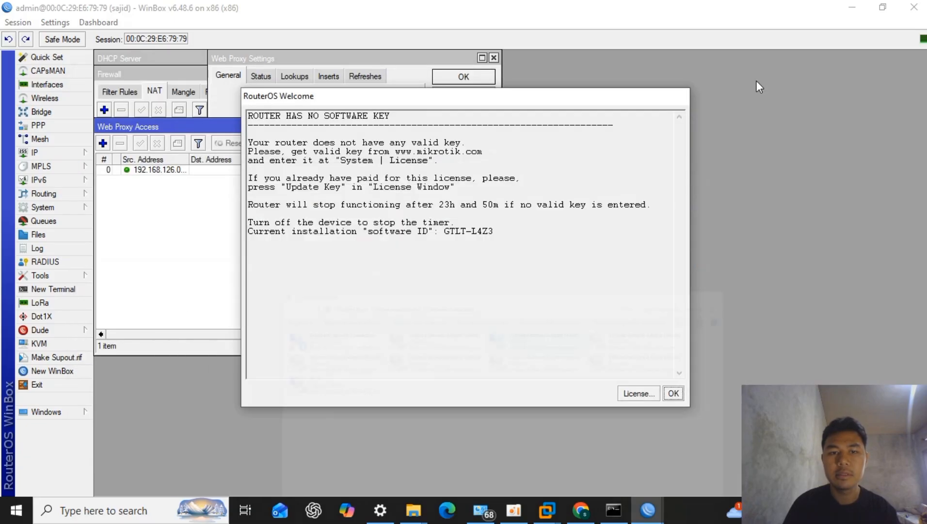
left_click(679, 396)
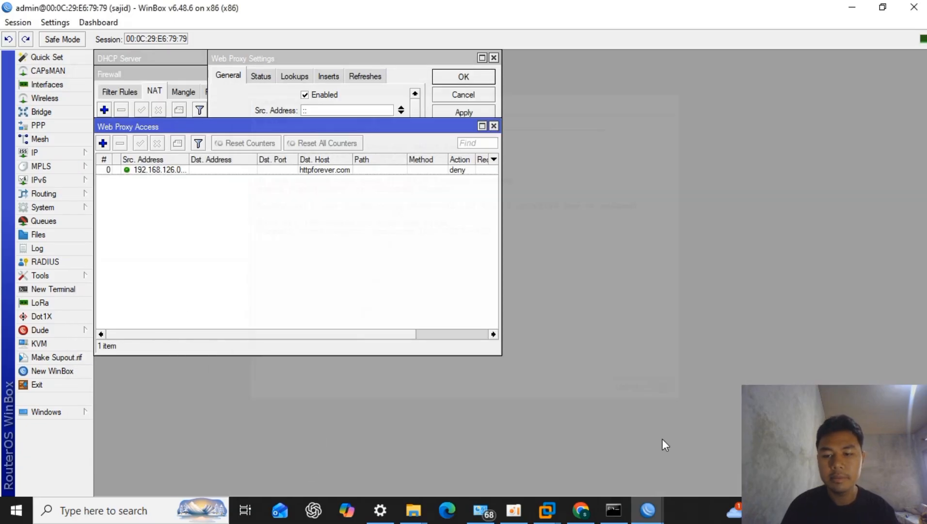
- Switch to Chrome, reload httpforever.com and look through the page to test access over the VMnet2 adapter
left_click(581, 509)
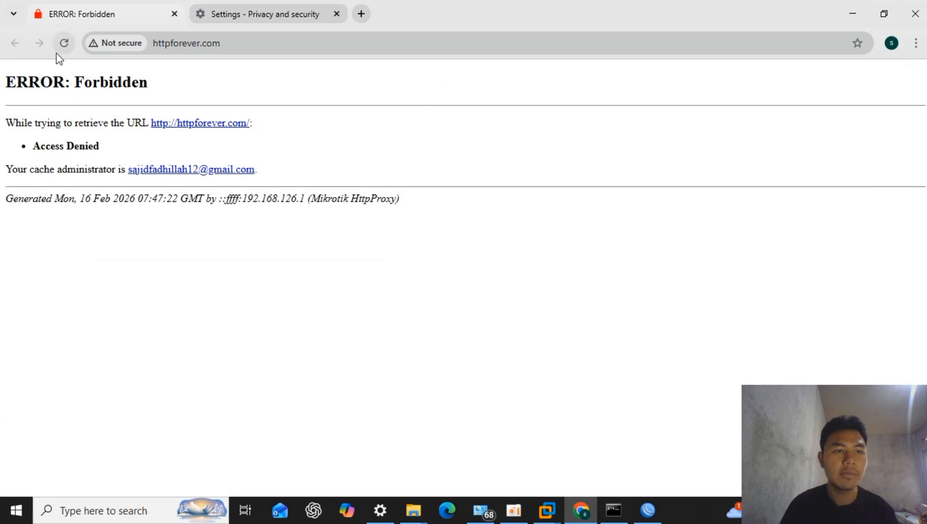
left_click(64, 42)
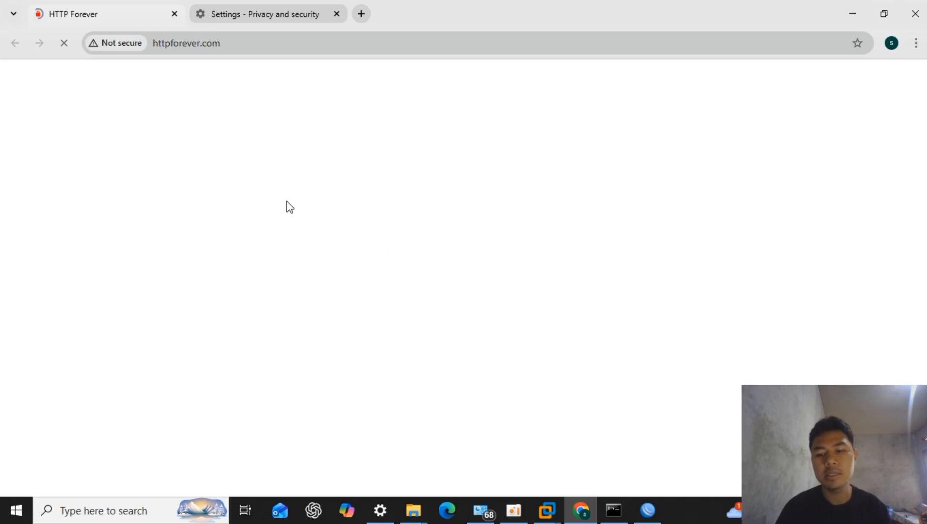
left_click(66, 45)
left_click(66, 45)
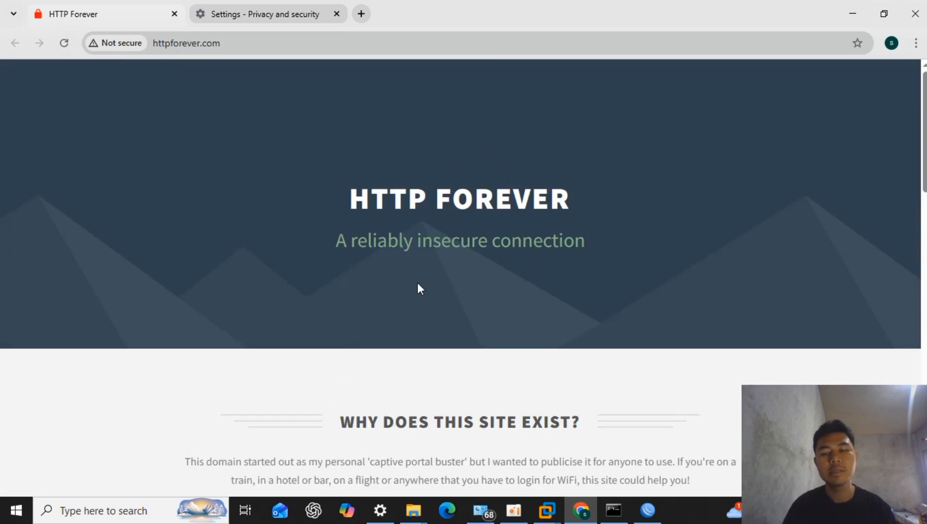
scroll(418, 284, "down", 6)
scroll(418, 286, "up", 3)
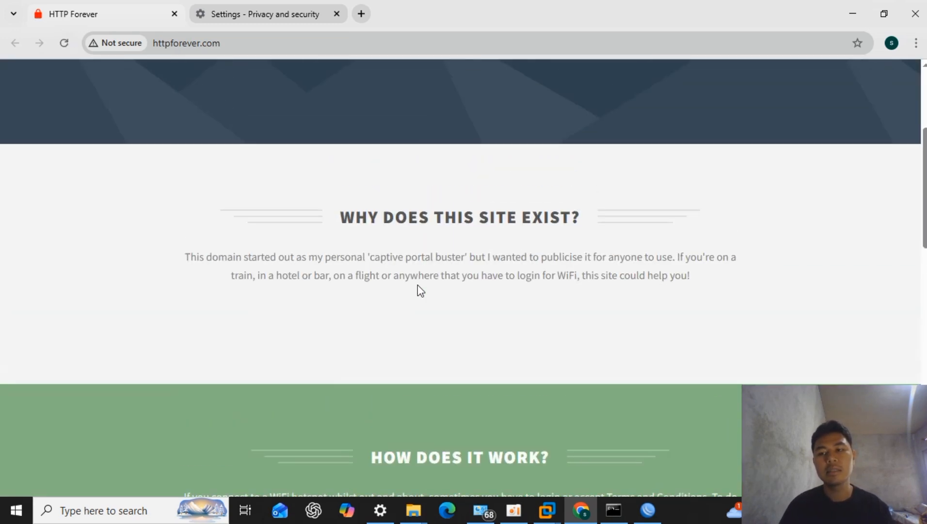
scroll(417, 286, "up", 4)
scroll(417, 285, "down", 10)
scroll(417, 285, "up", 6)
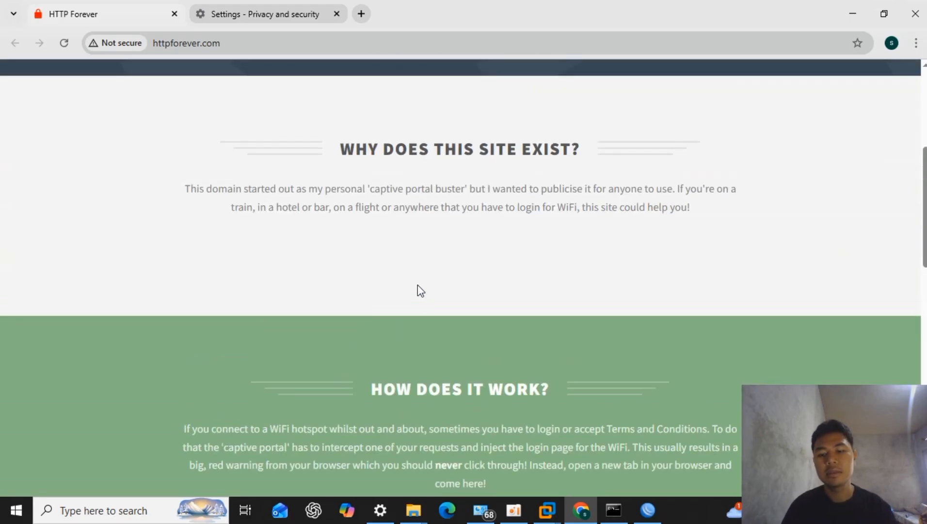
mouse_move(647, 514)
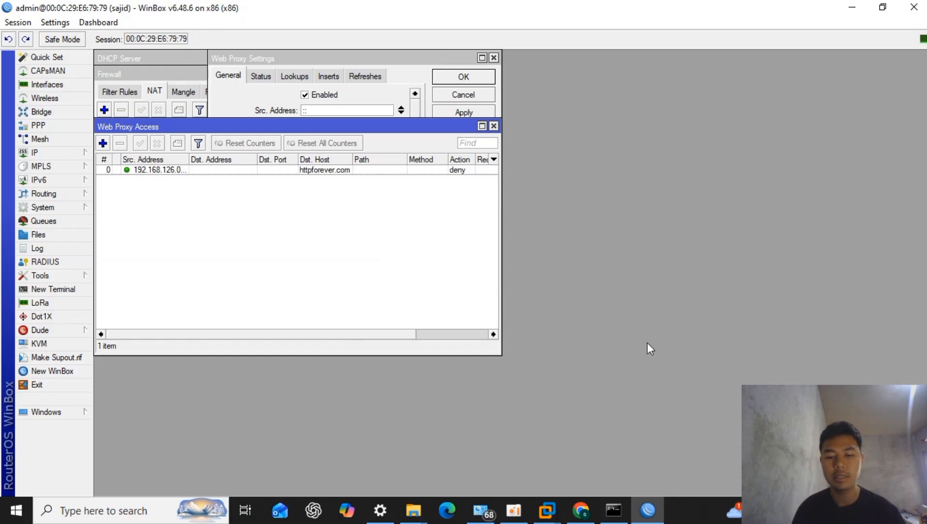
mouse_move(513, 509)
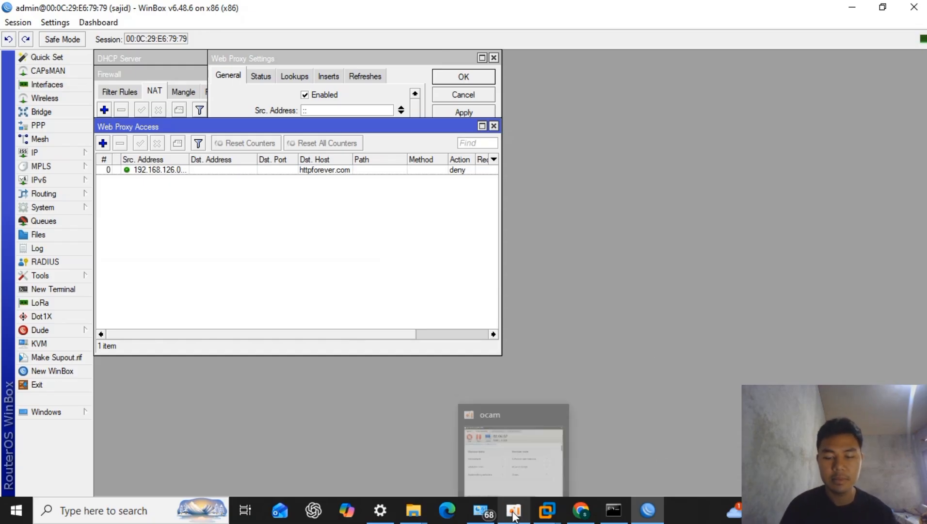
left_click(521, 465)
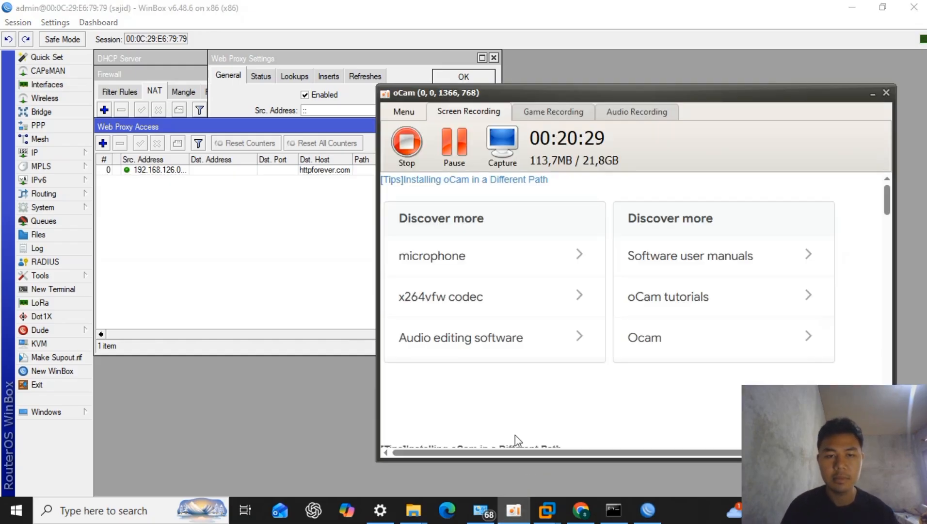
left_click(416, 149)
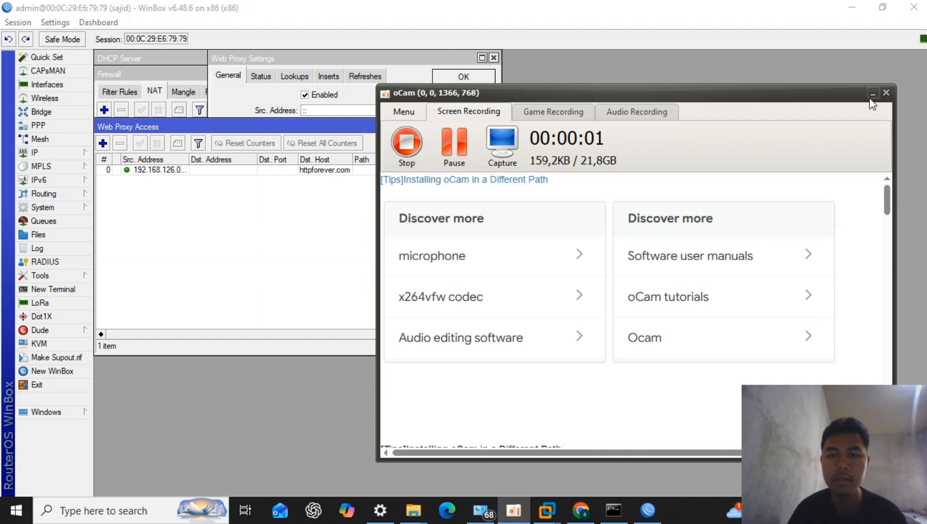
left_click(872, 93)
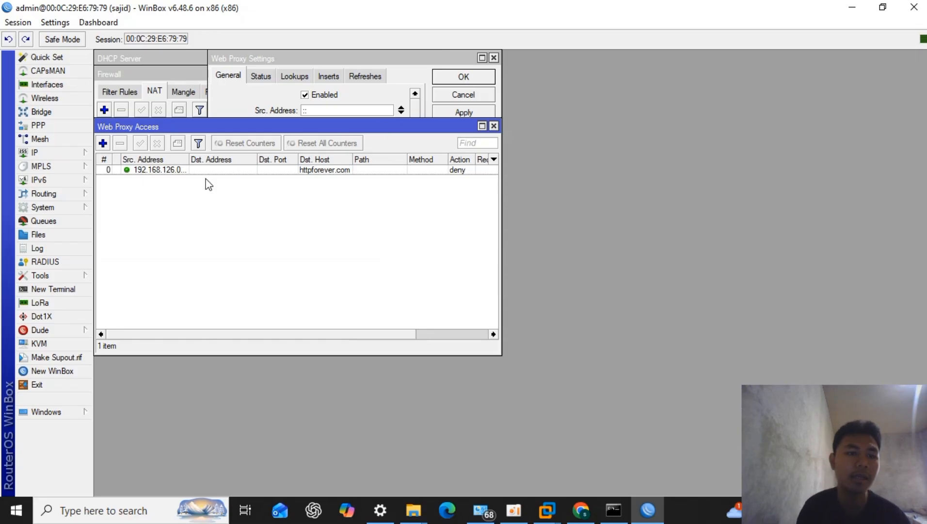
- Set the httpforever.com deny rule in Web Proxy Access to redirect to smkn1soreang.sch.id and save it
left_click(230, 173)
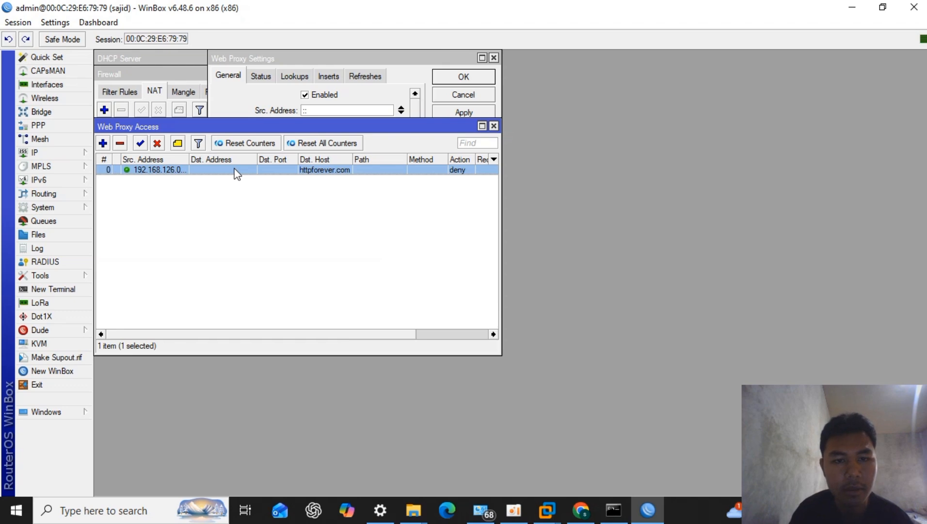
double_click(241, 175)
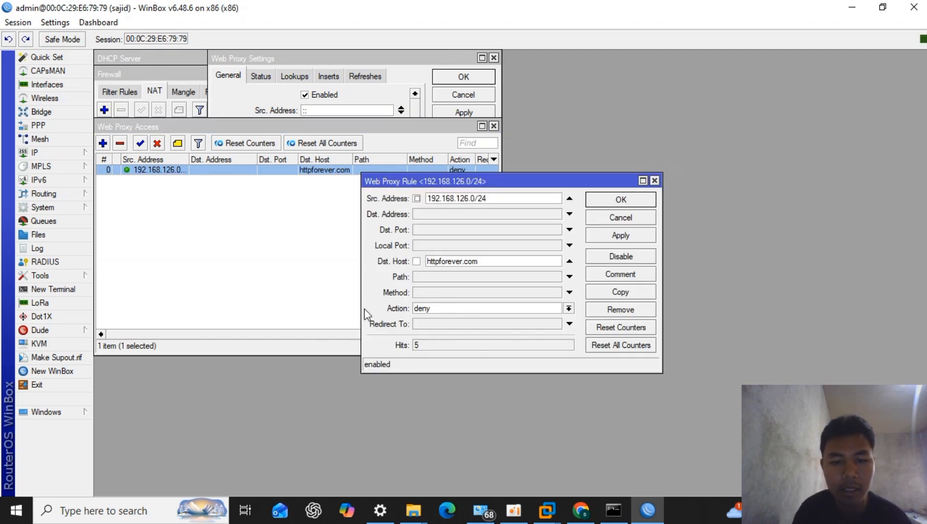
left_click(444, 325)
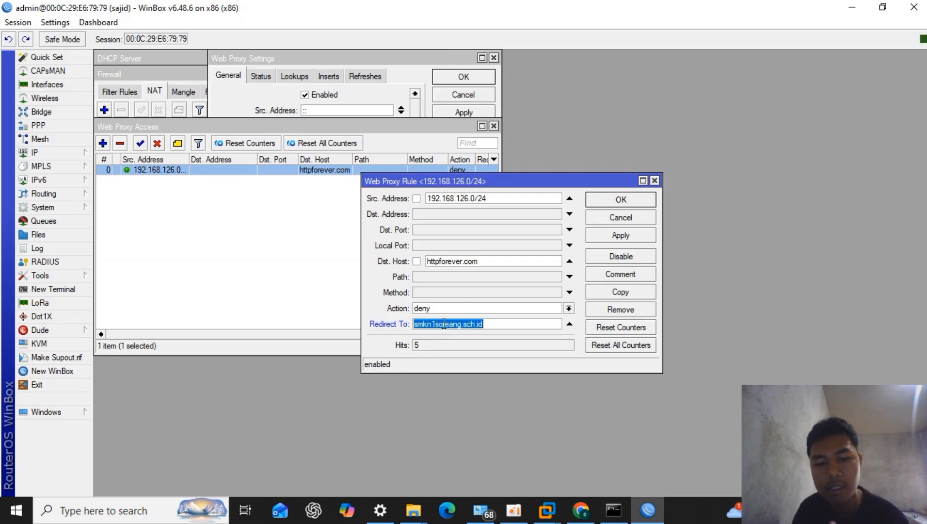
left_click(488, 325)
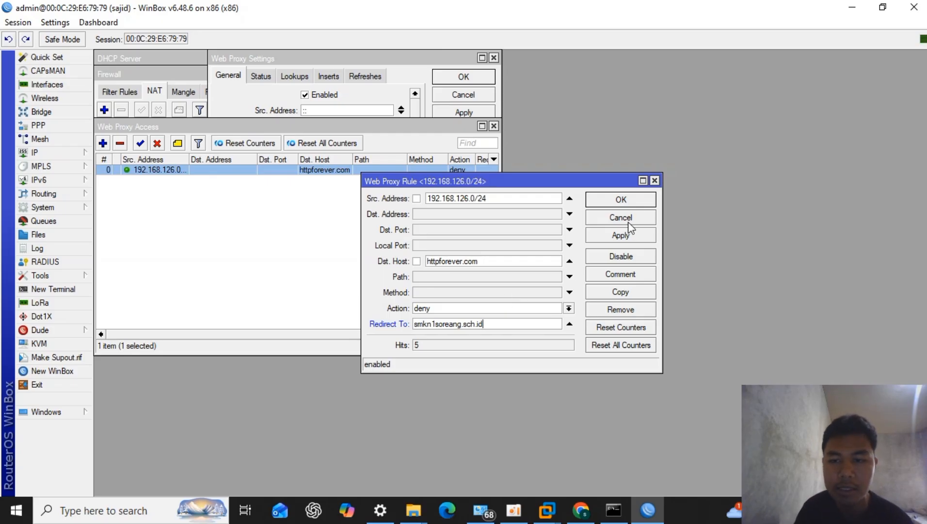
left_click(620, 200)
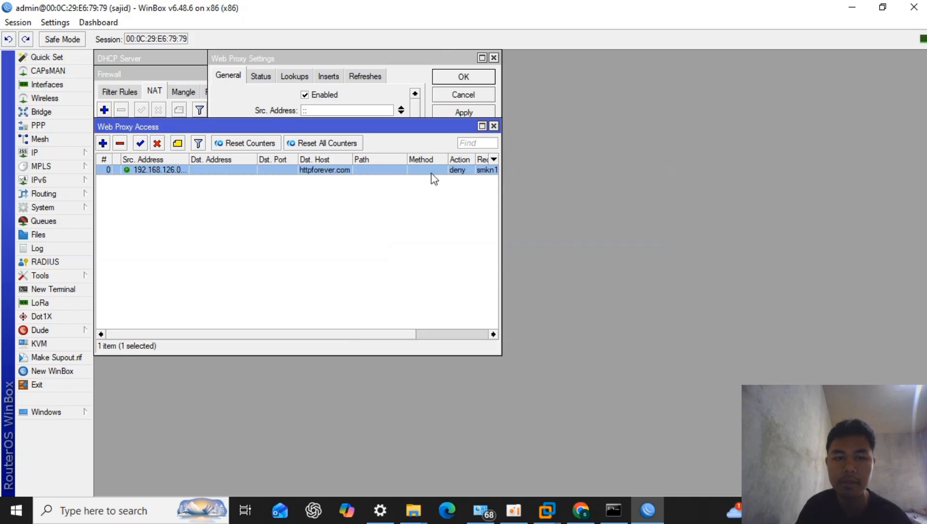
- Switch to Network Connections, disable the VMware adapter VMnet2, enable VMnet1 and refresh the list
left_click(575, 513)
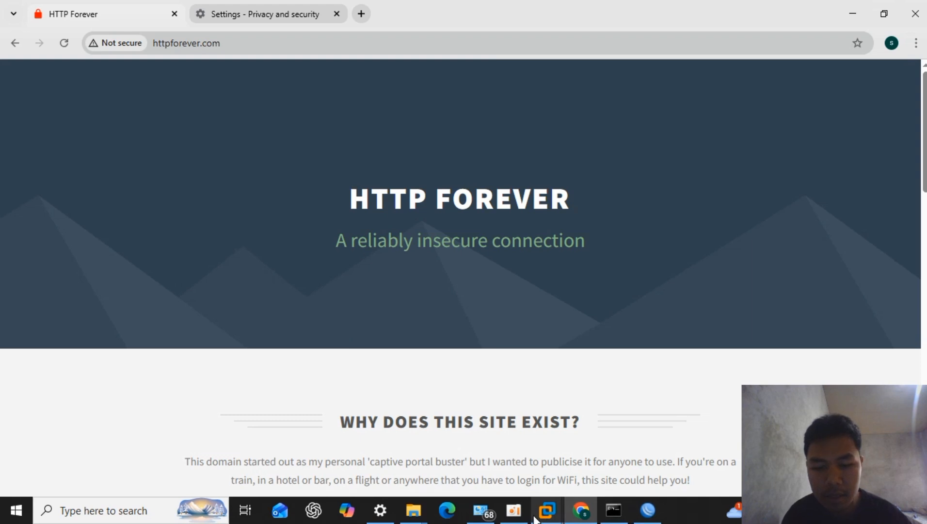
left_click(490, 515)
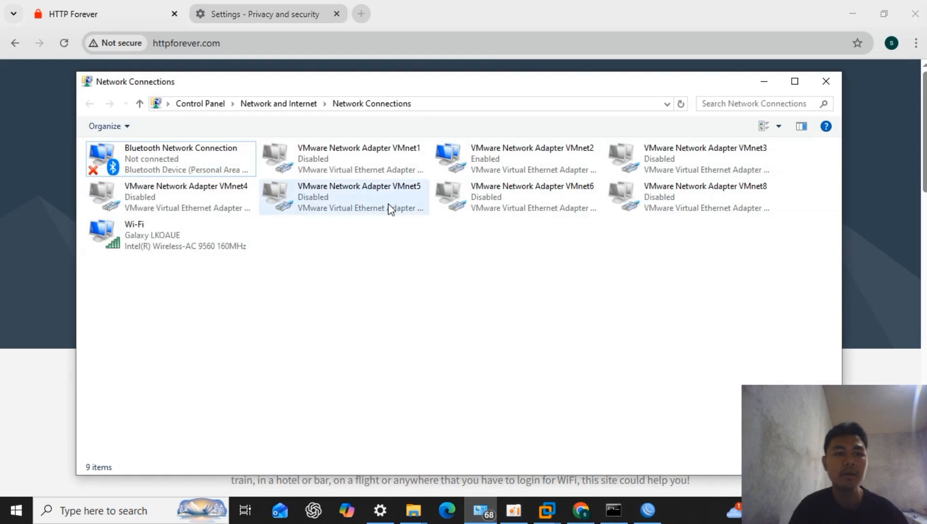
right_click(479, 286)
left_click(557, 340)
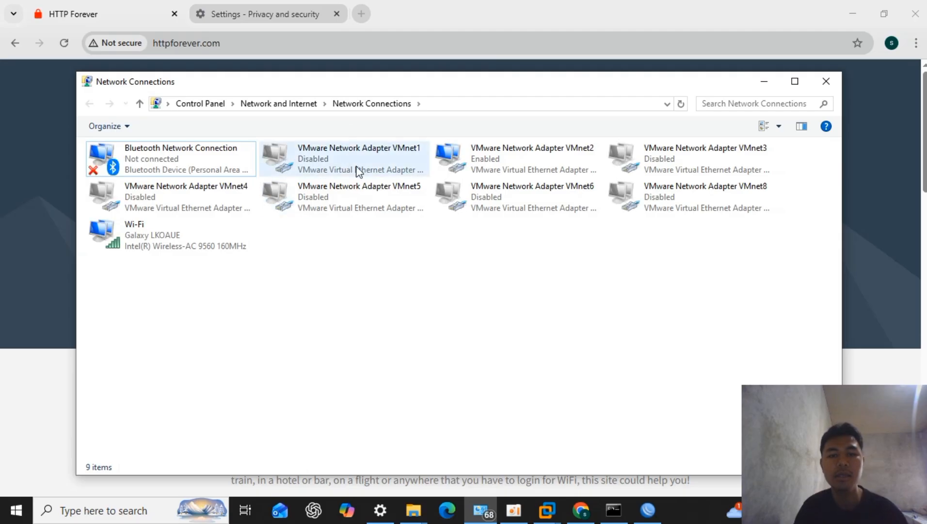
left_click(519, 165)
right_click(518, 160)
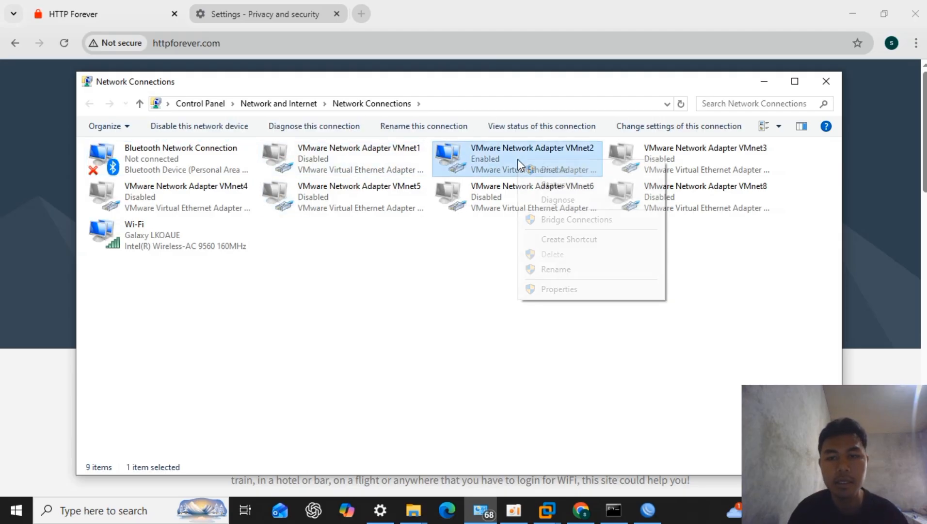
left_click(550, 166)
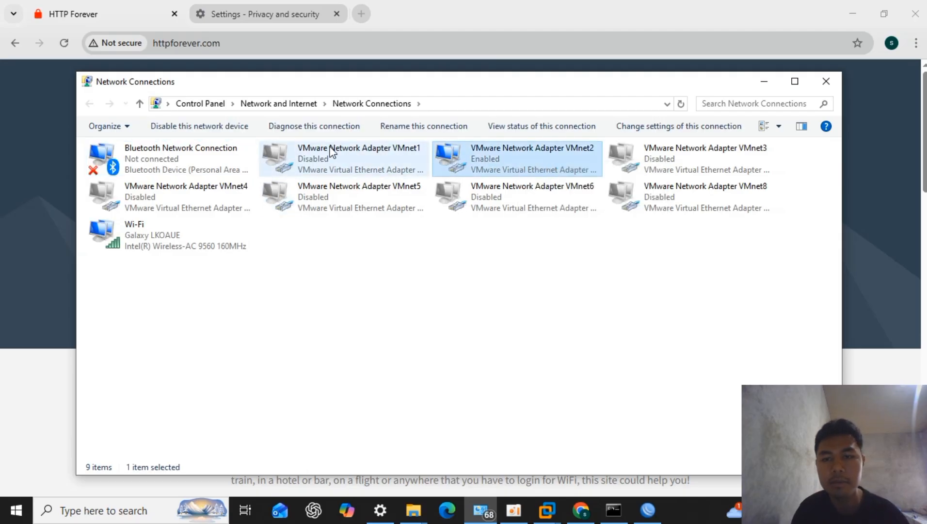
right_click(342, 156)
left_click(377, 164)
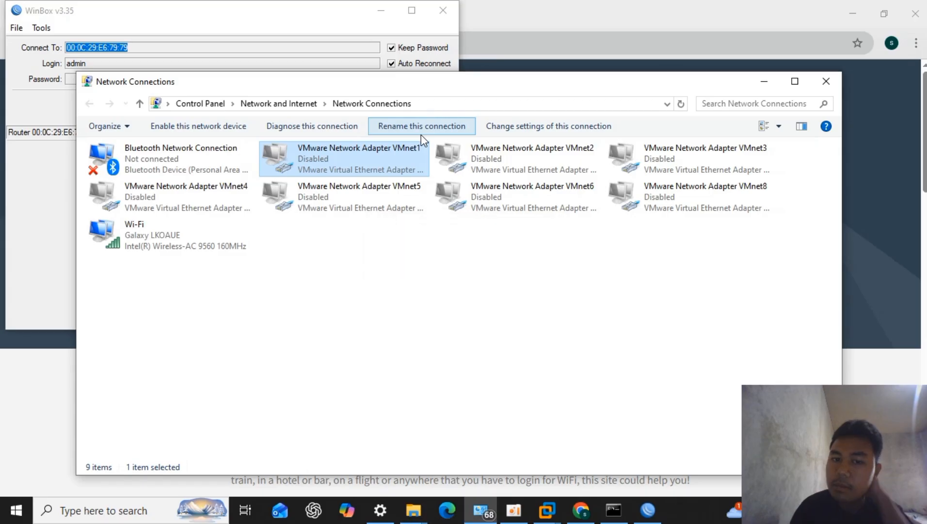
right_click(424, 255)
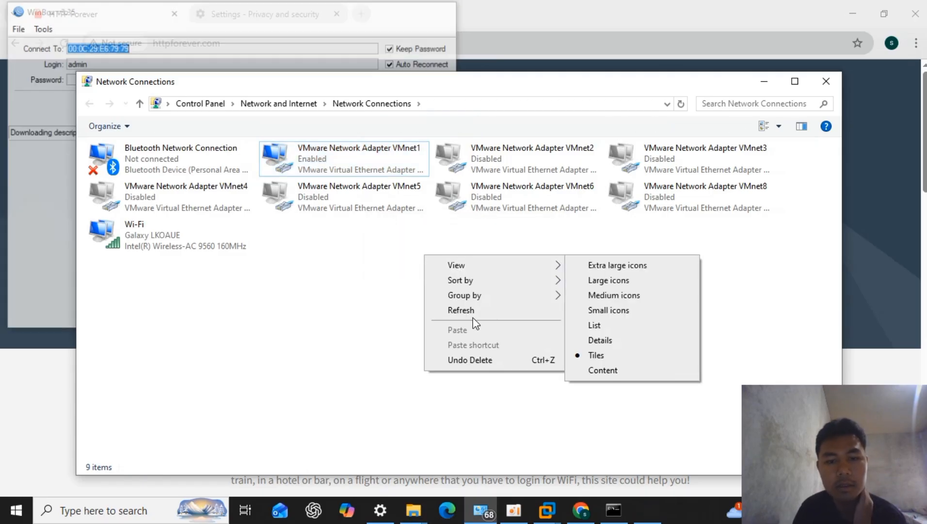
left_click(474, 316)
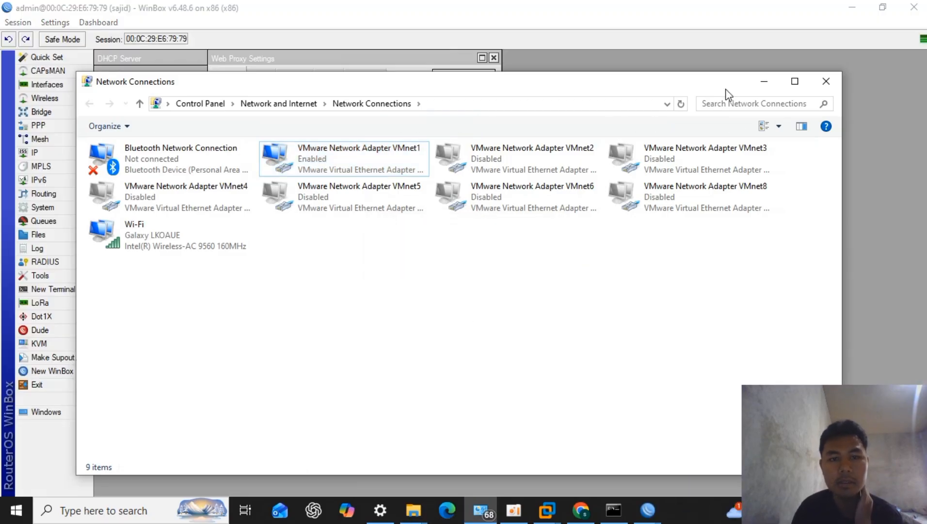
- Minimize Network Connections, switch to Chrome and reload httpforever.com to test the redirect over the VMnet1 adapter
left_click(761, 82)
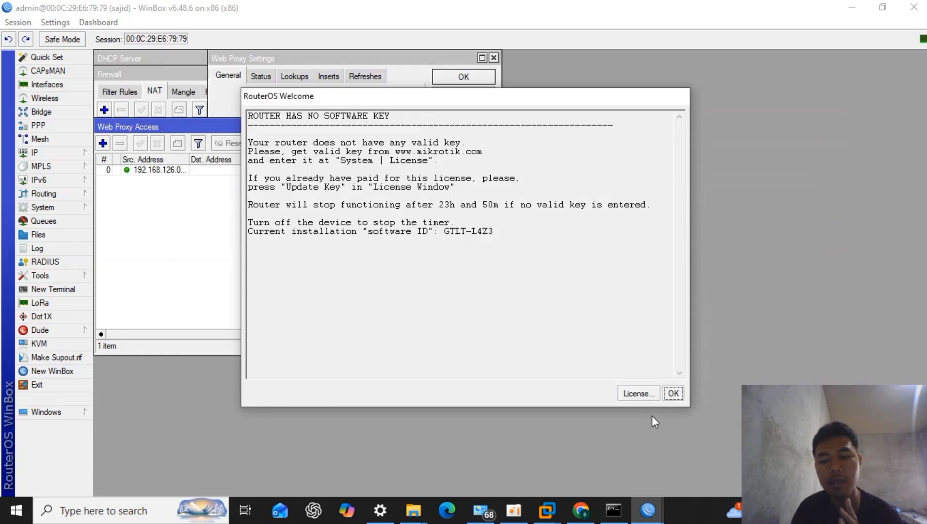
left_click(581, 510)
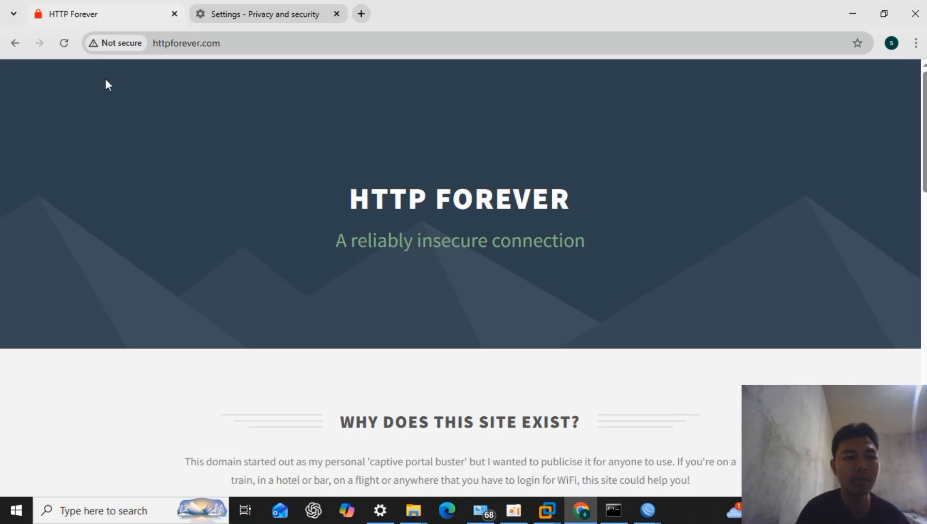
left_click(60, 49)
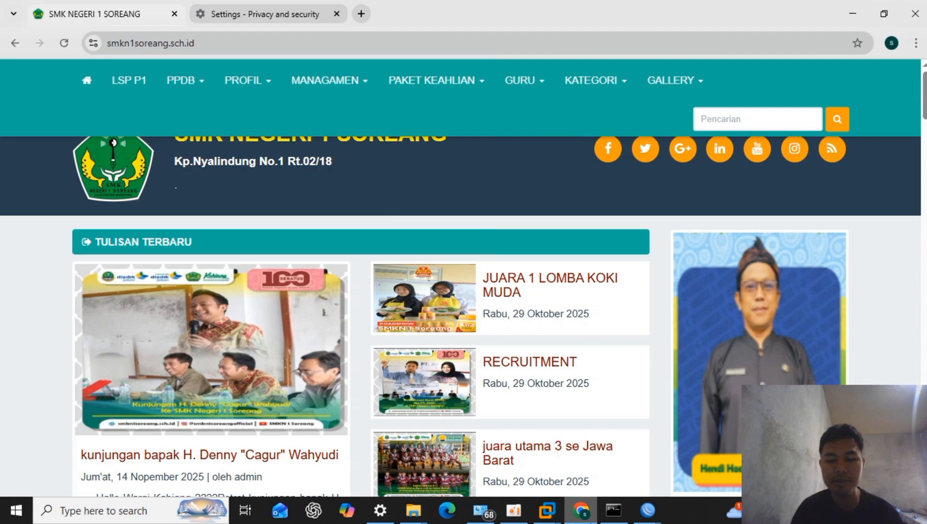
mouse_move(614, 517)
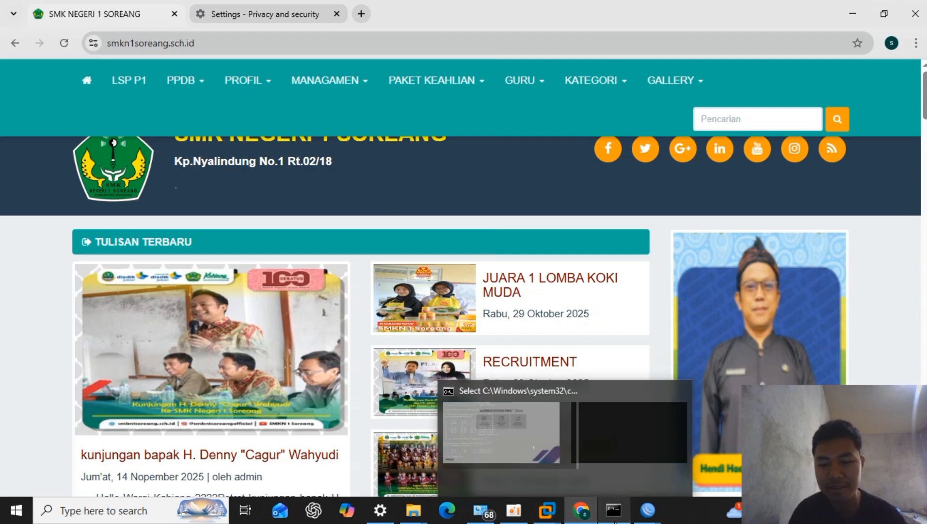
mouse_move(628, 463)
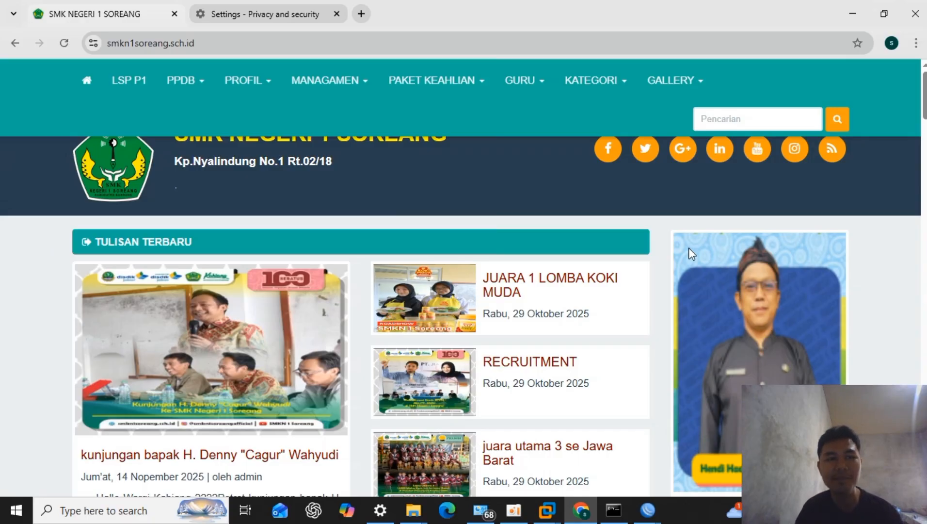
mouse_move(521, 511)
left_click(527, 468)
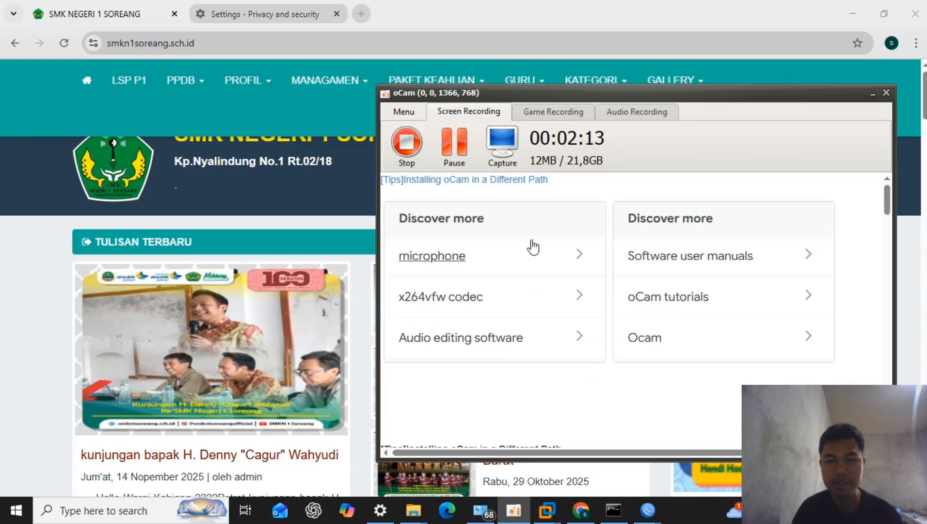